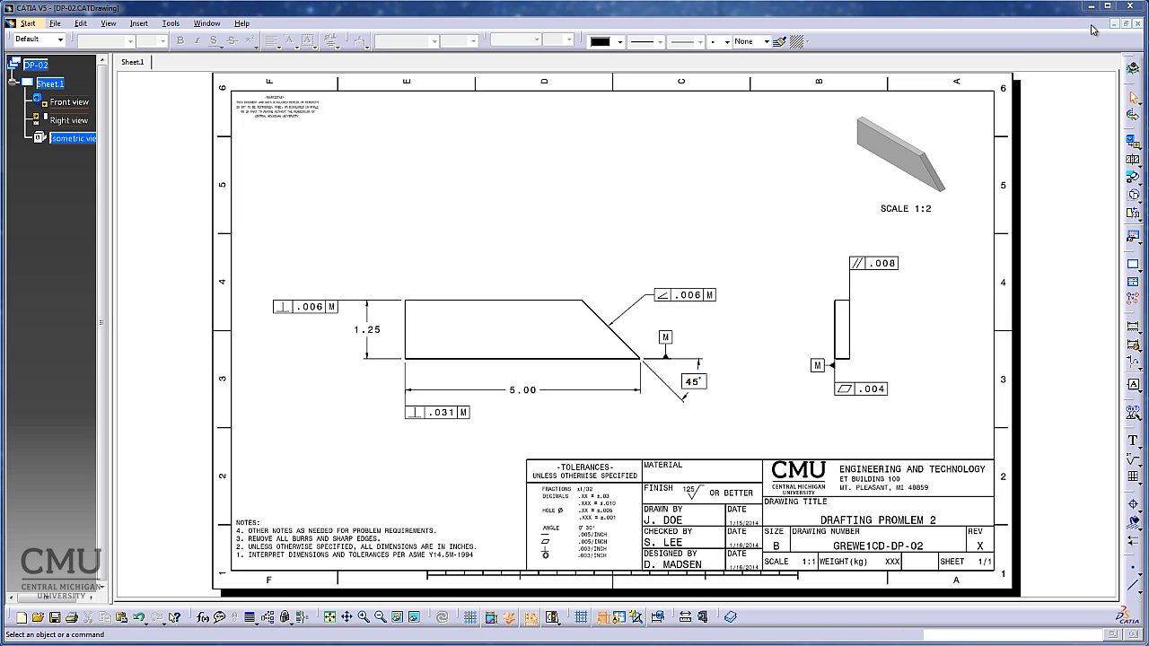
Close the finished DP-02 drawing and examine the constrained profile sketch behind the part's pad, returning to the solid model.
left_click(1135, 24)
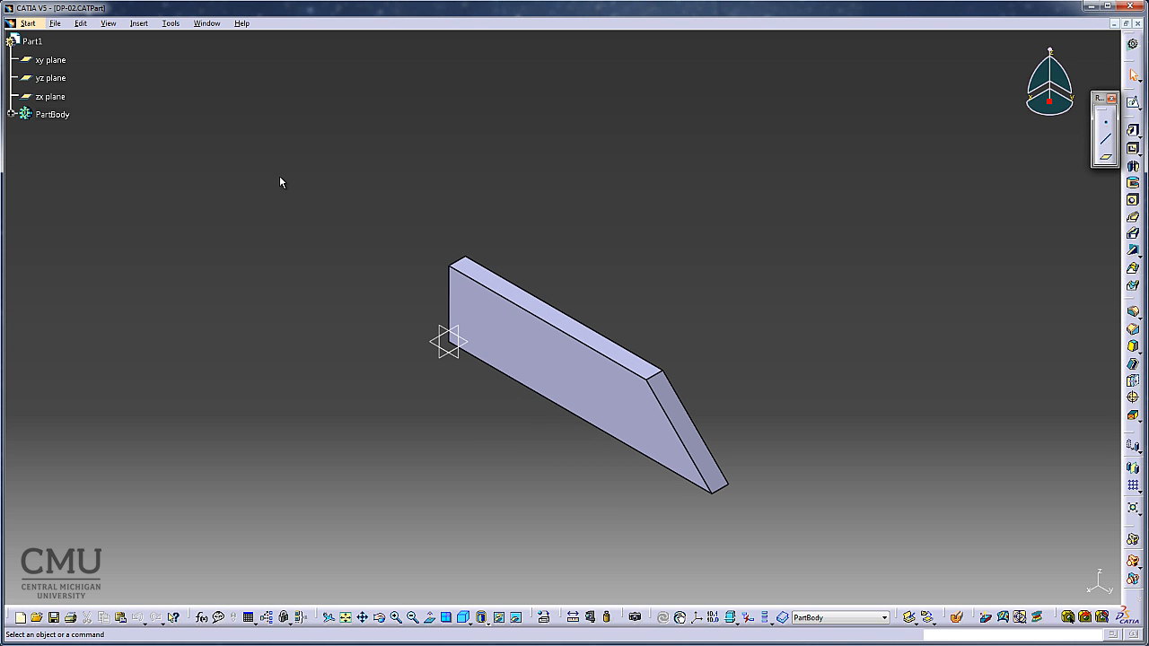
left_click(10, 114)
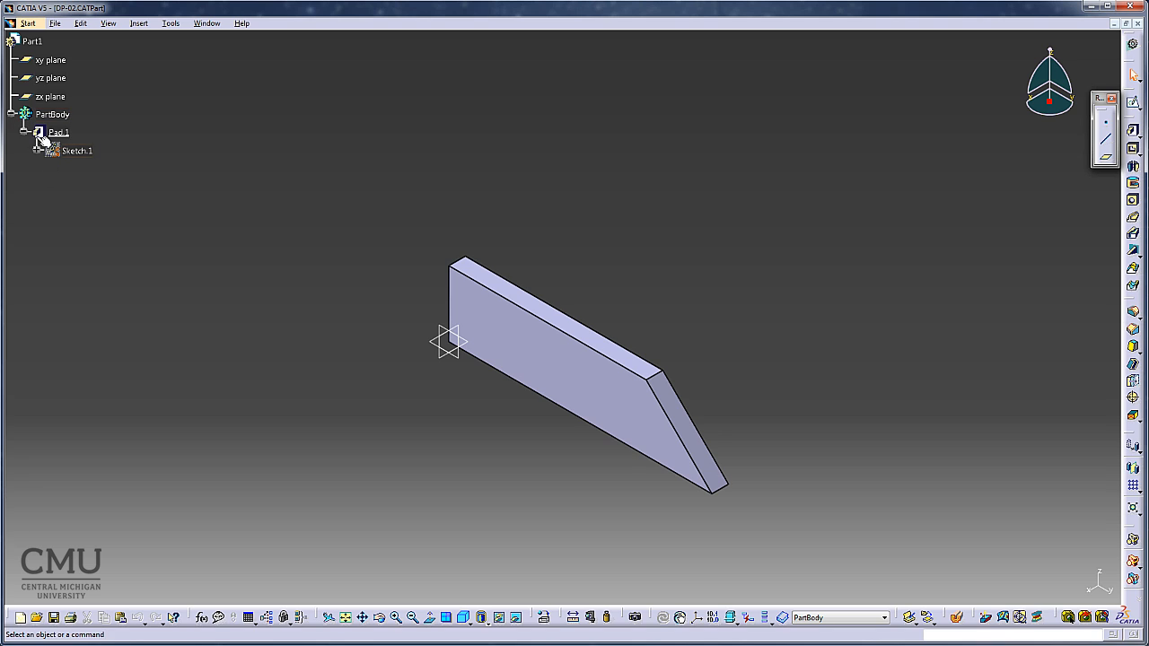
left_click(35, 150)
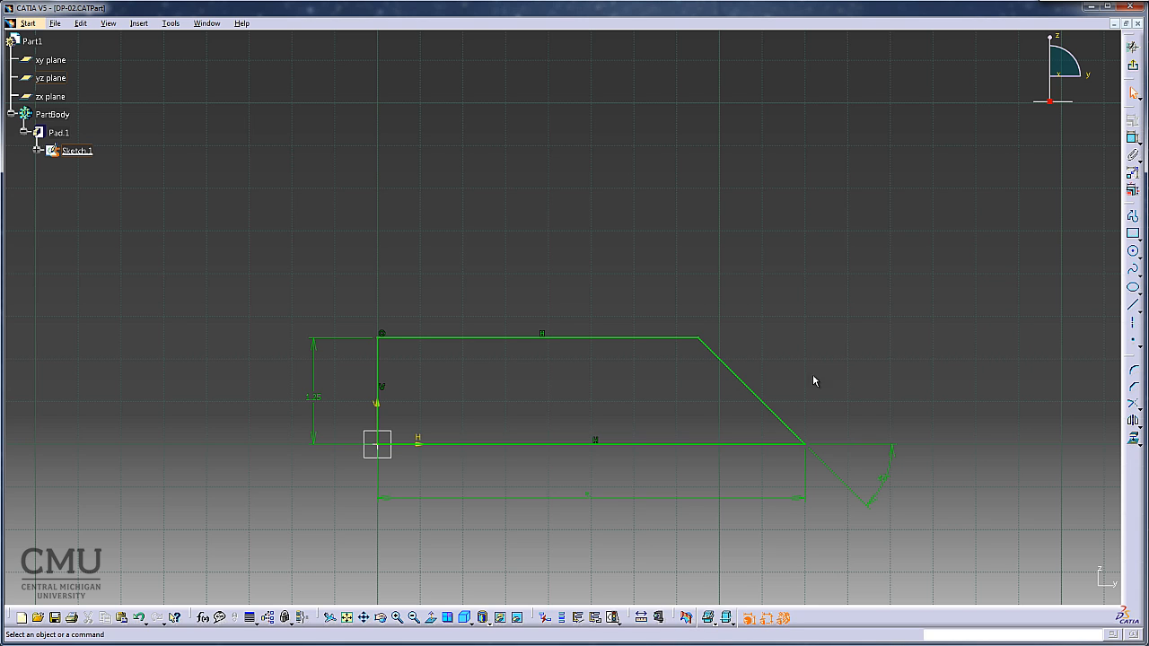
left_click(1133, 66)
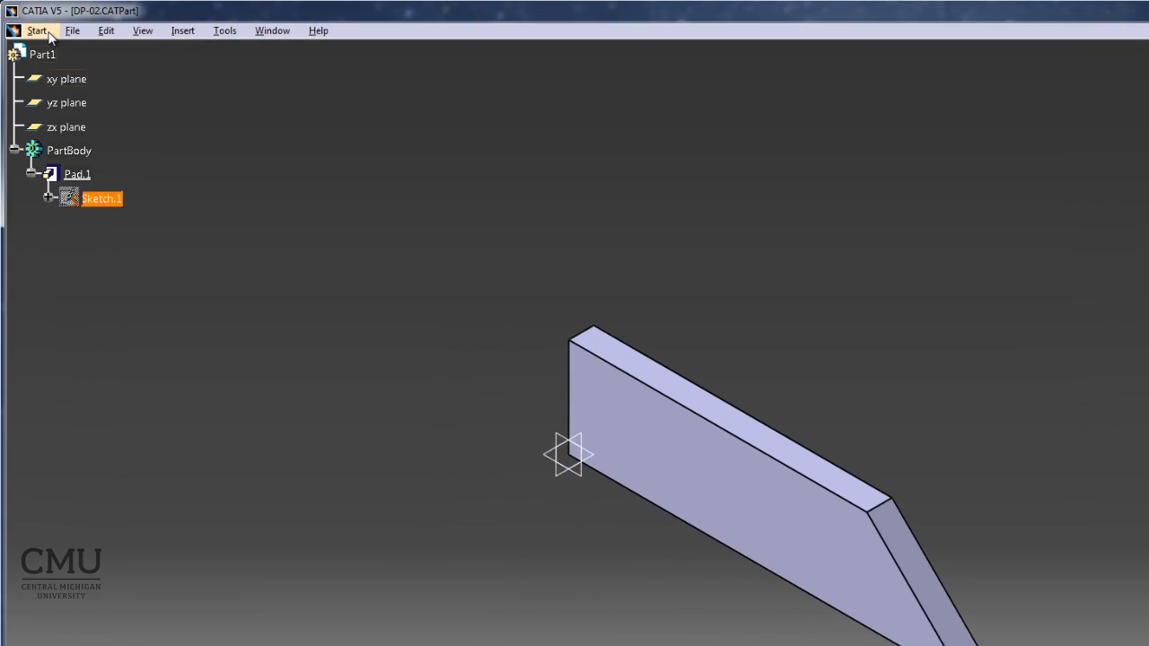
Open the recent file Template.CATDrawing and dismiss its incident report.
left_click(28, 23)
mouse_move(96, 77)
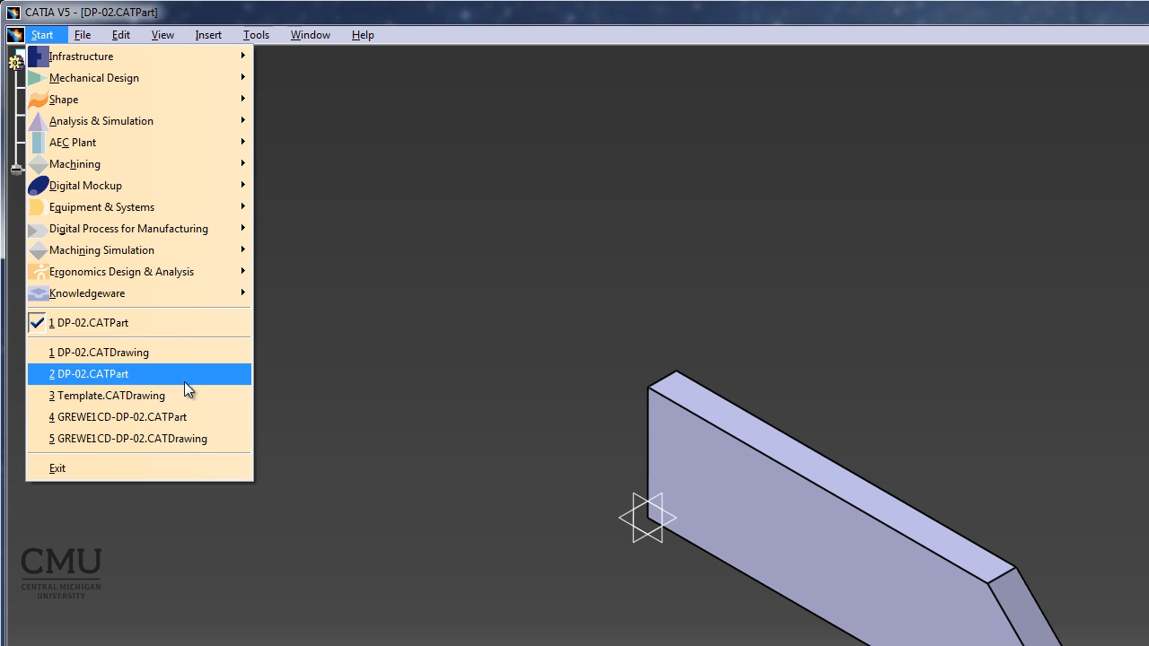
left_click(163, 396)
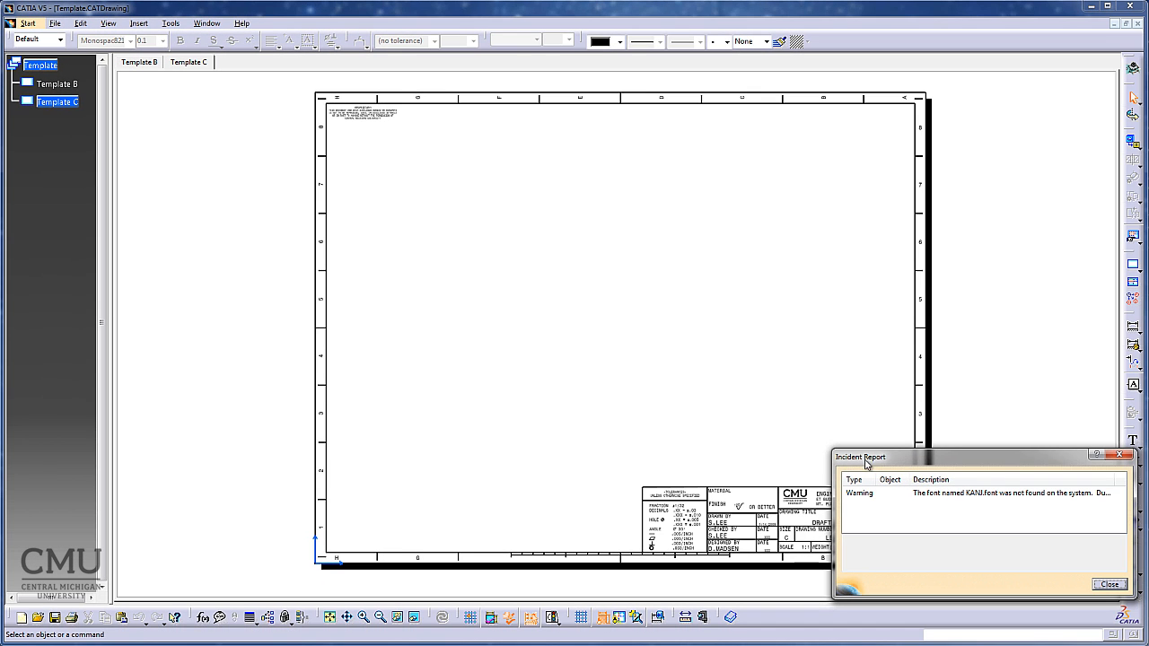
left_click(1110, 584)
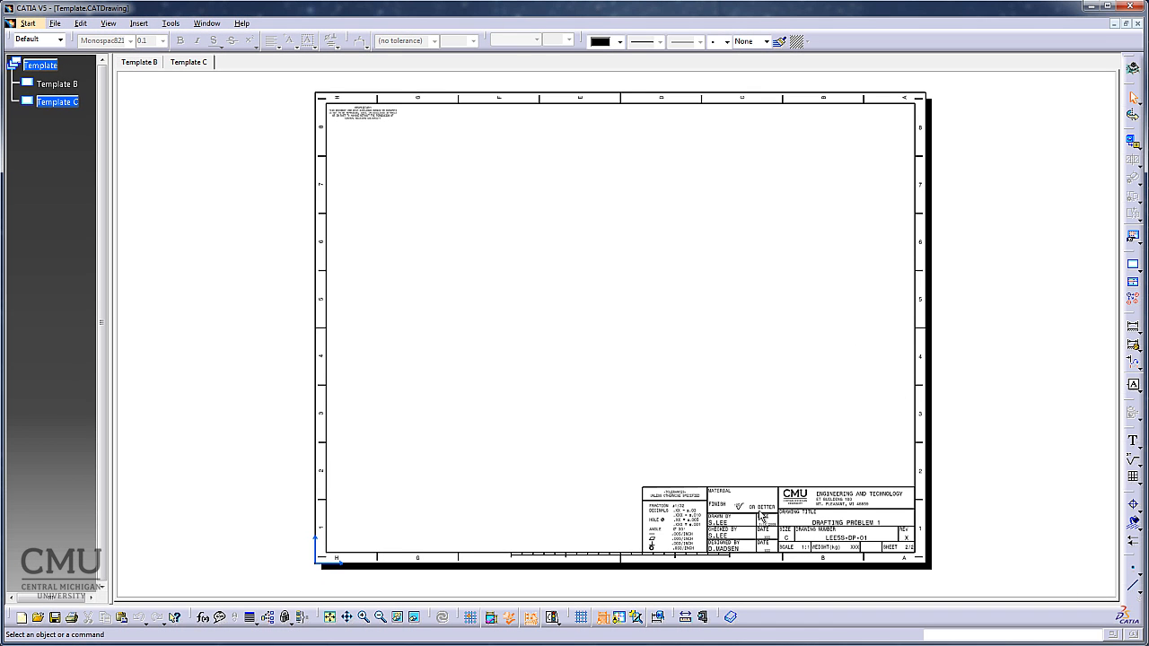
Look over the Template C and Template B sheets and make Template B the active sheet.
left_click(190, 63)
left_click(139, 62)
left_click(186, 63)
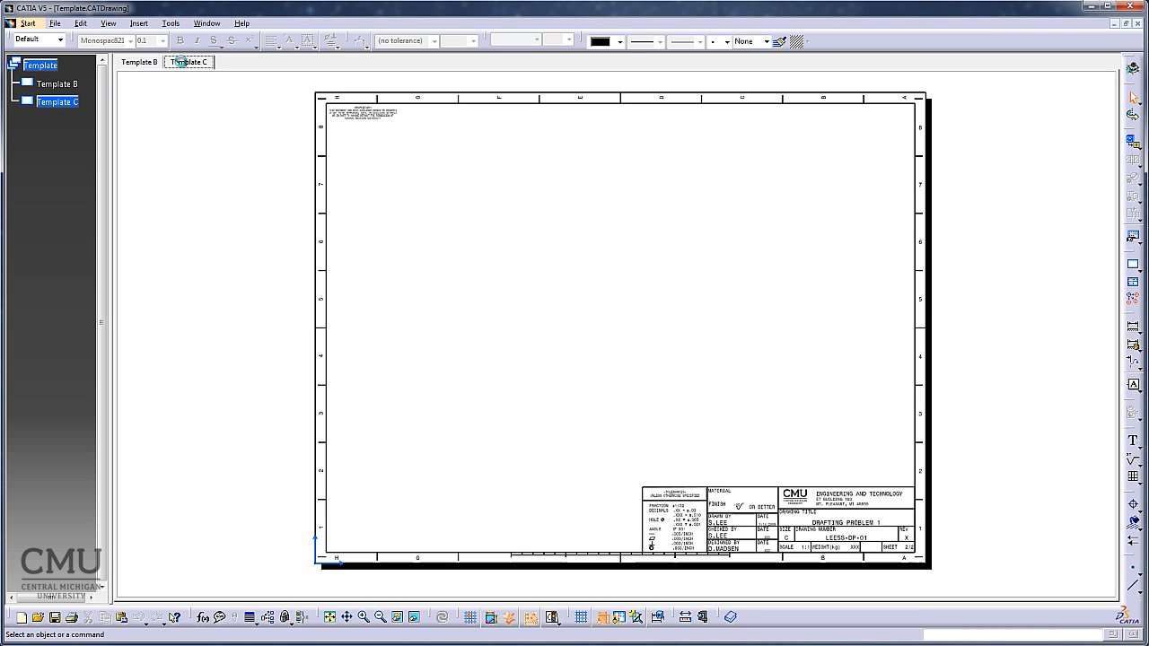
left_click(136, 63)
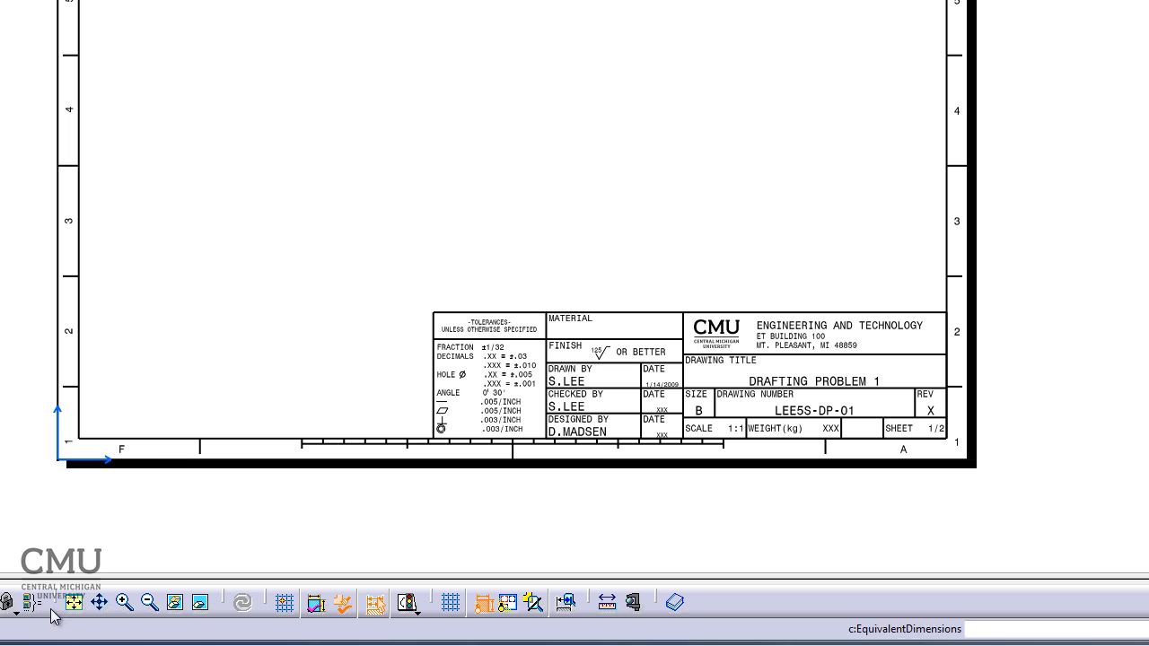
left_click(79, 604)
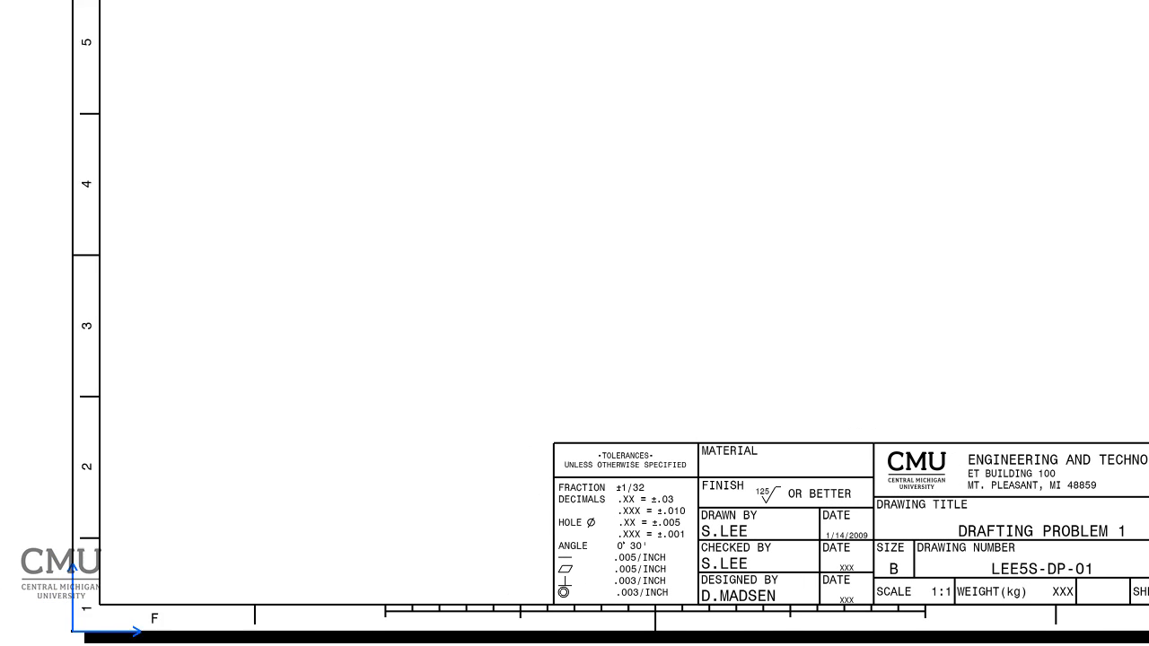
Save the template drawing under the new file name DP-02a in the CATiA Files folder.
left_click(84, 0)
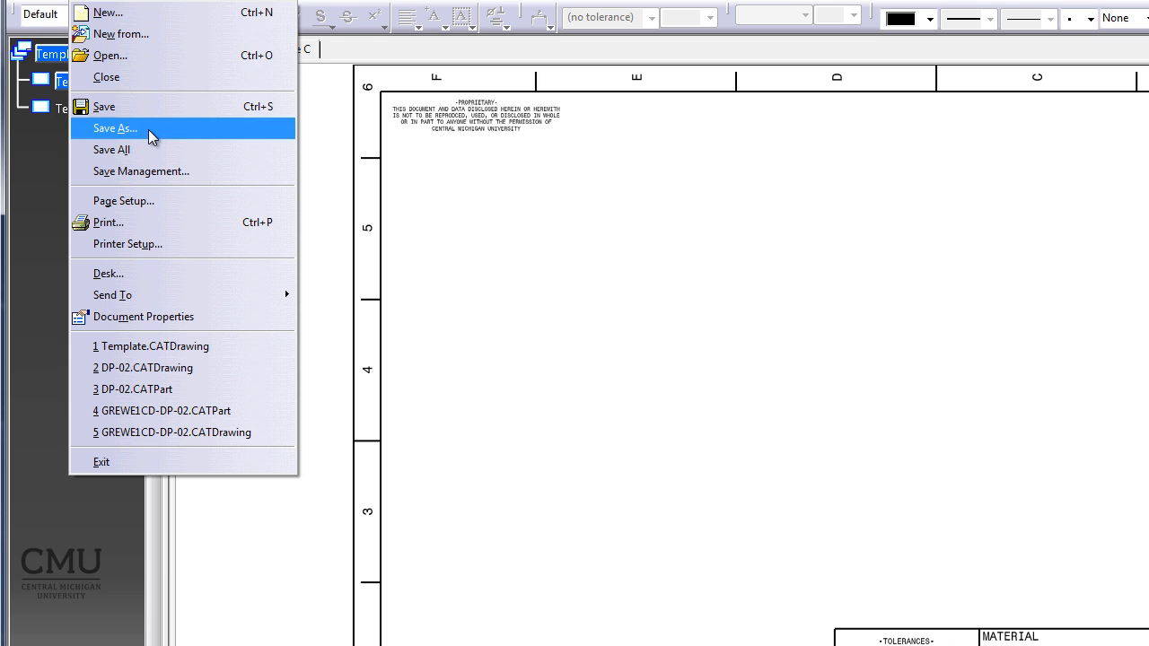
left_click(148, 131)
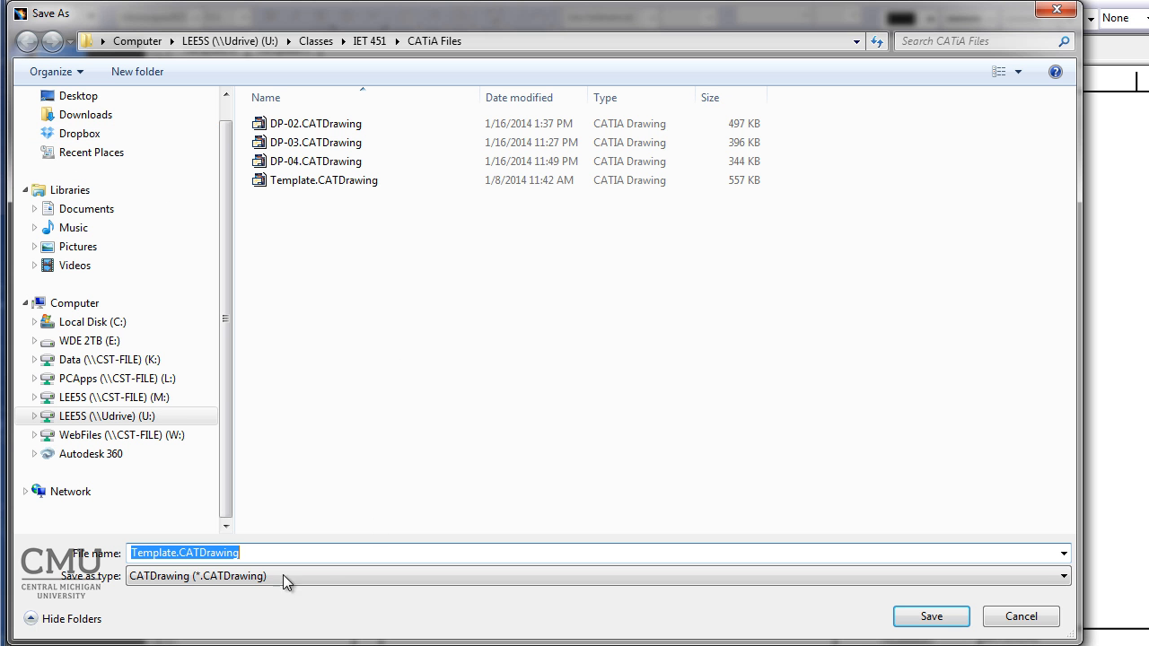
left_click_drag(264, 554, 92, 553)
type("DP-")
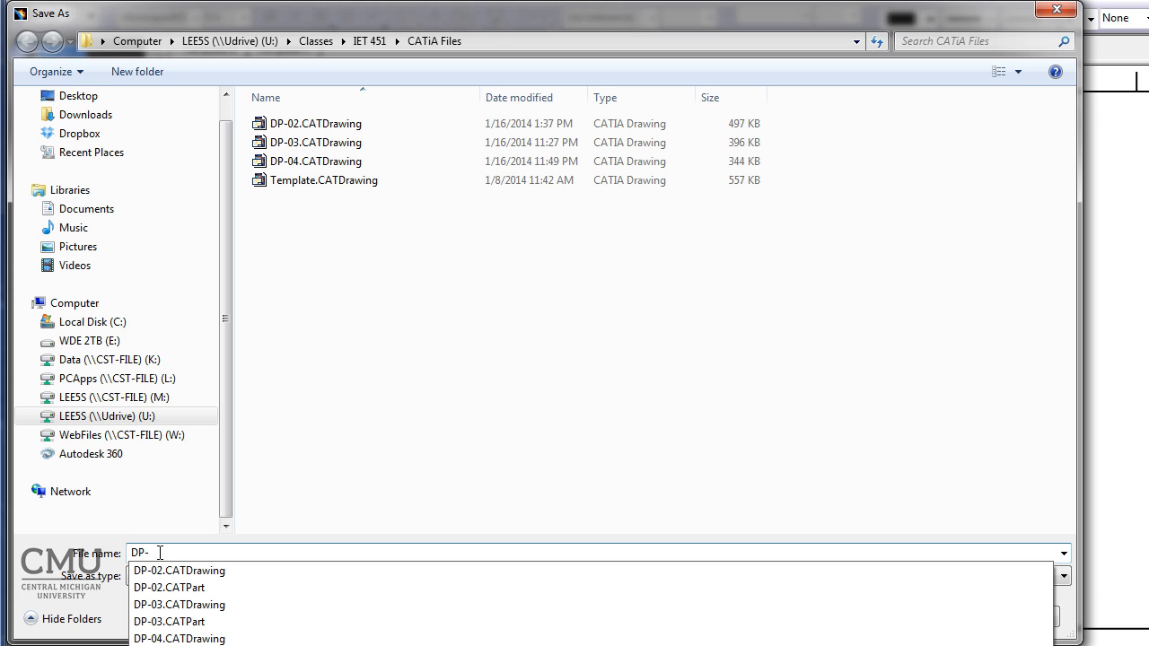
type("02")
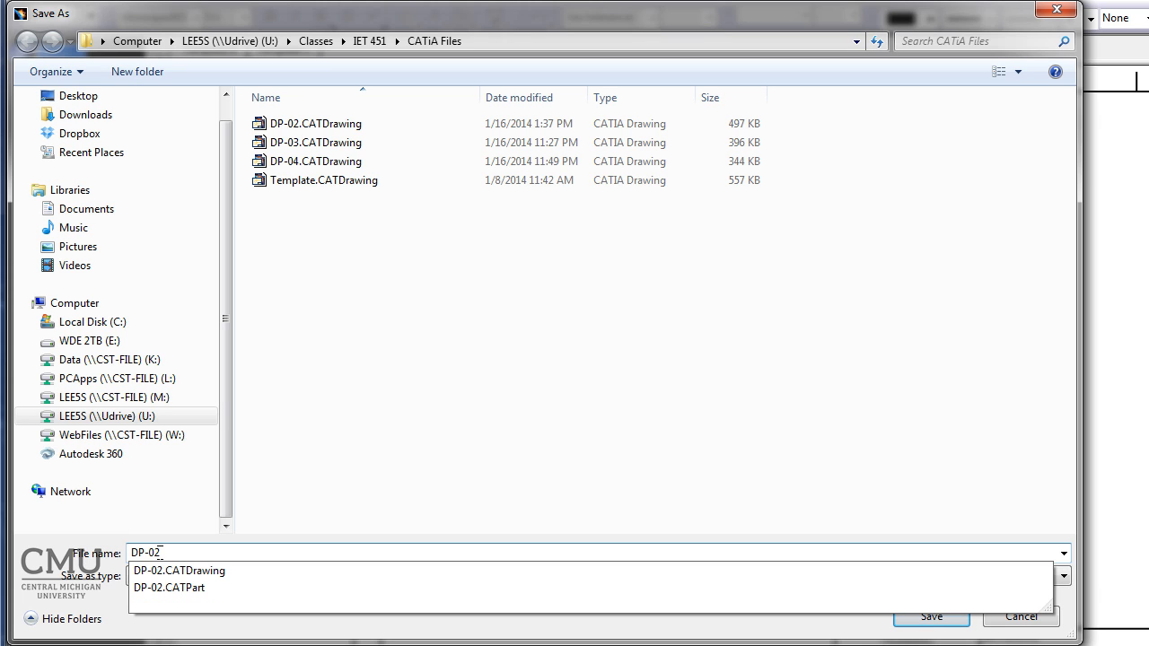
type("a")
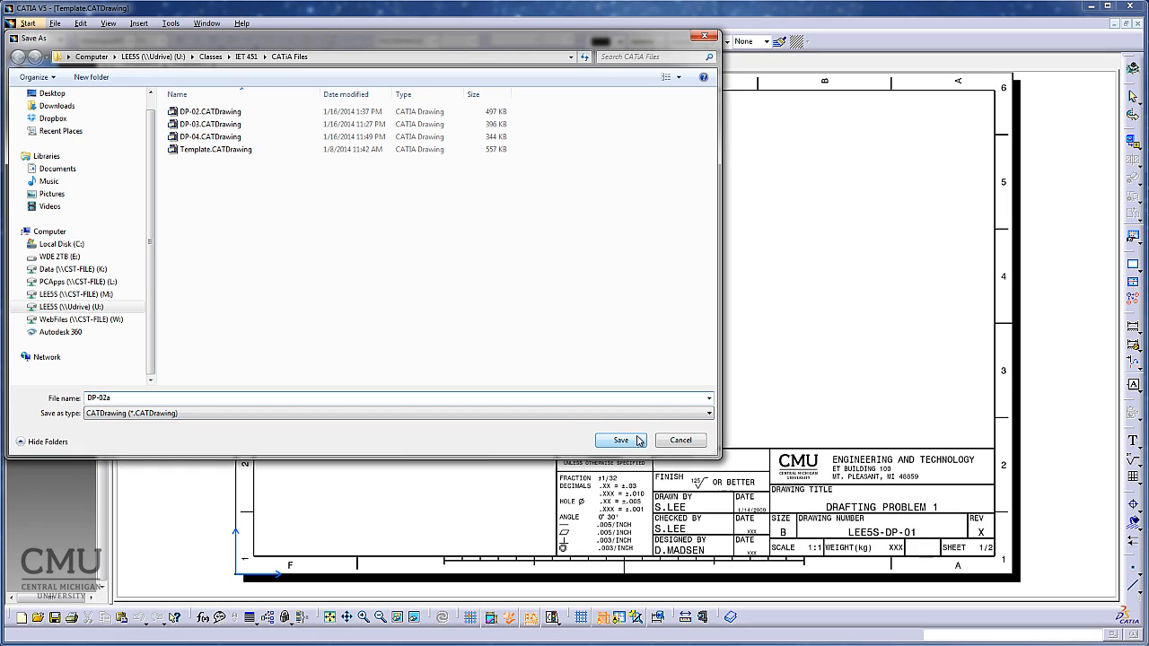
left_click(621, 440)
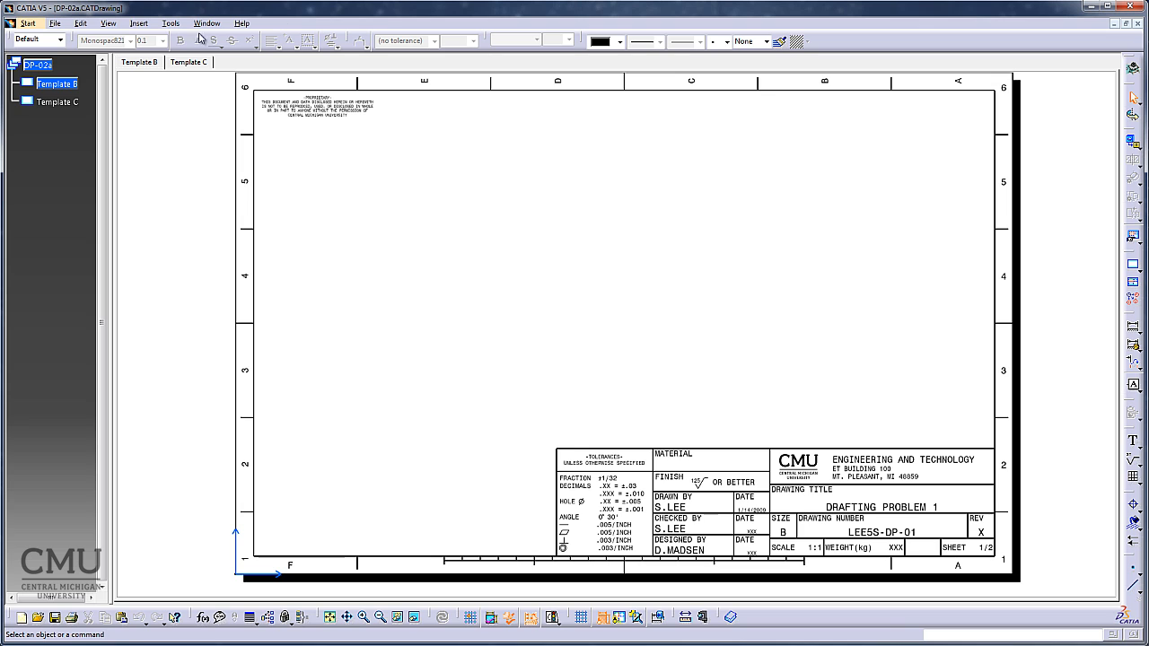
Create a front view on the Template B sheet from the large front face of the DP-02.CATPart model.
left_click(139, 24)
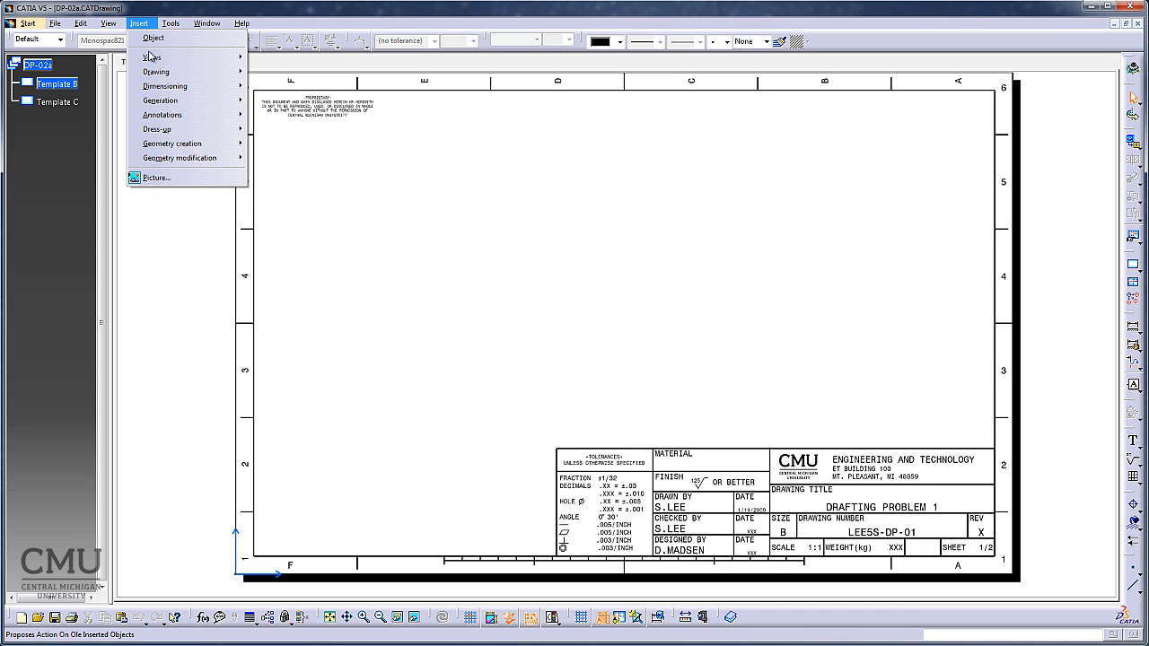
mouse_move(154, 59)
mouse_move(286, 60)
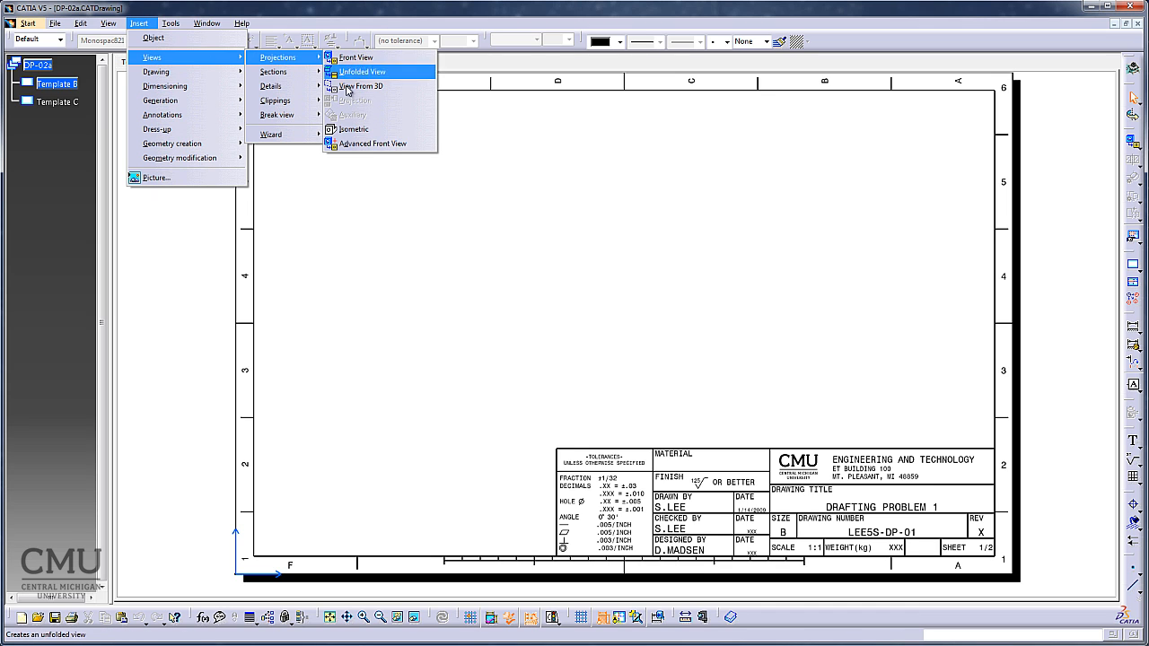
left_click(359, 59)
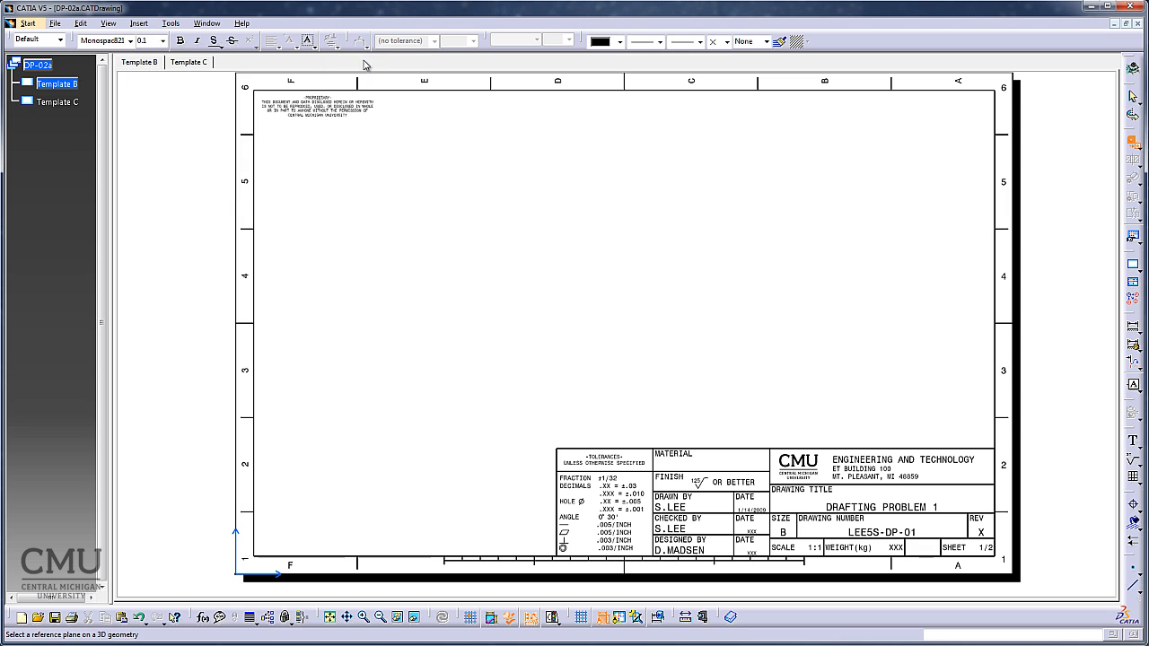
left_click(1126, 23)
left_click(478, 81)
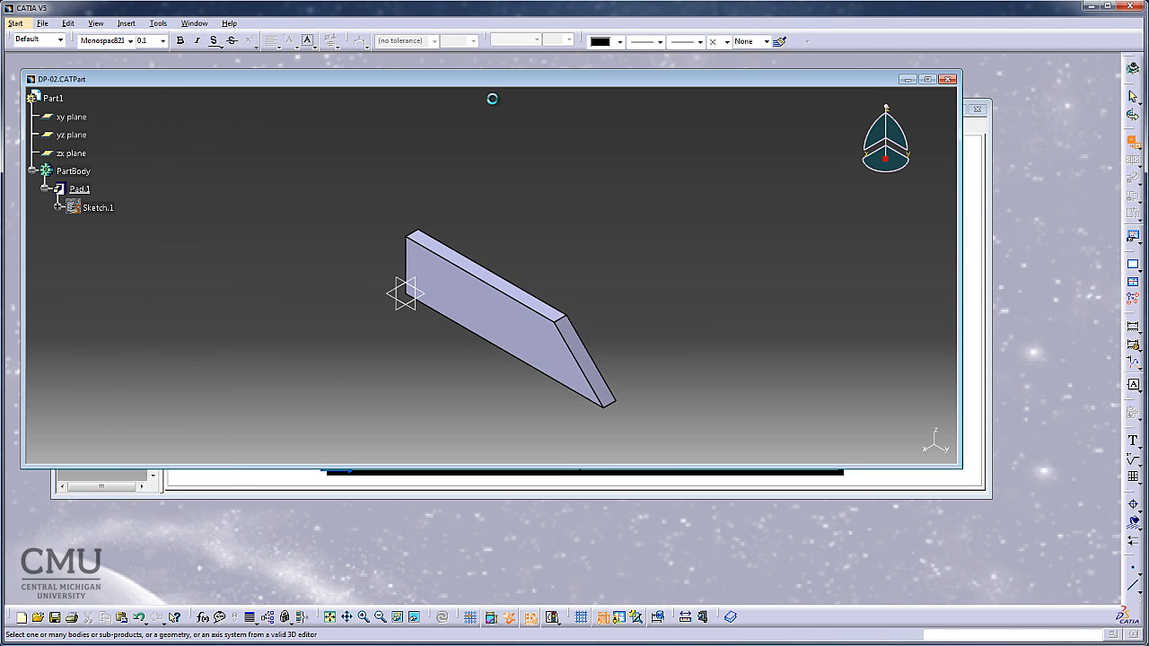
left_click(467, 282)
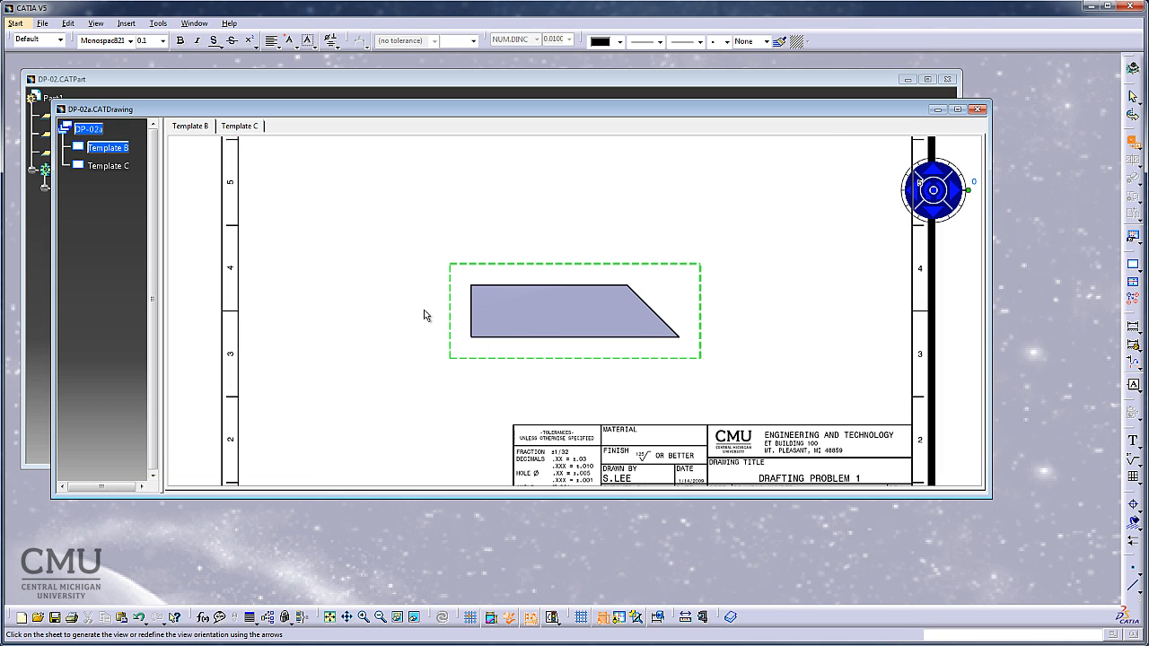
left_click(388, 325)
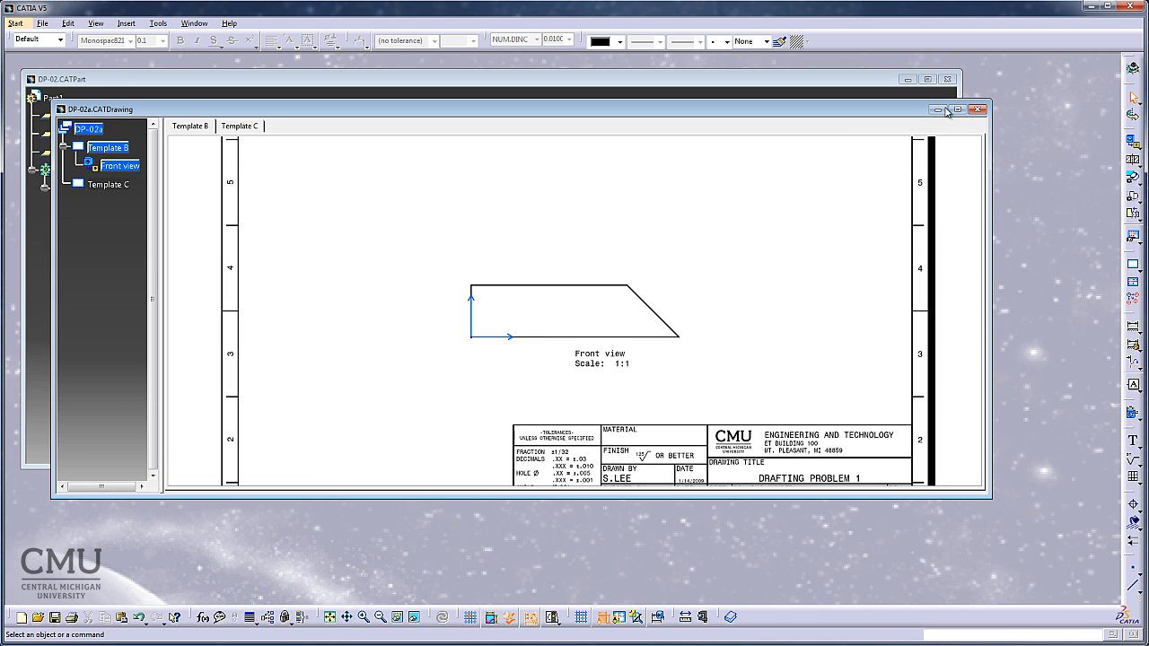
left_click(957, 109)
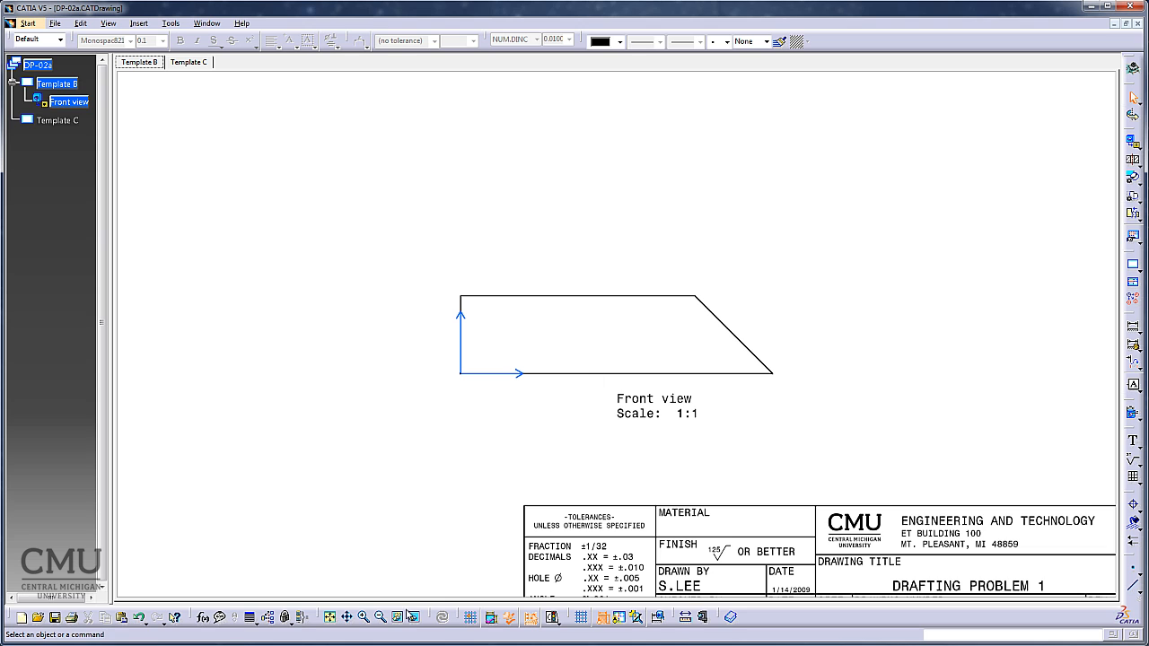
Display the view frames and move the front view toward the left side of the sheet.
left_click(329, 617)
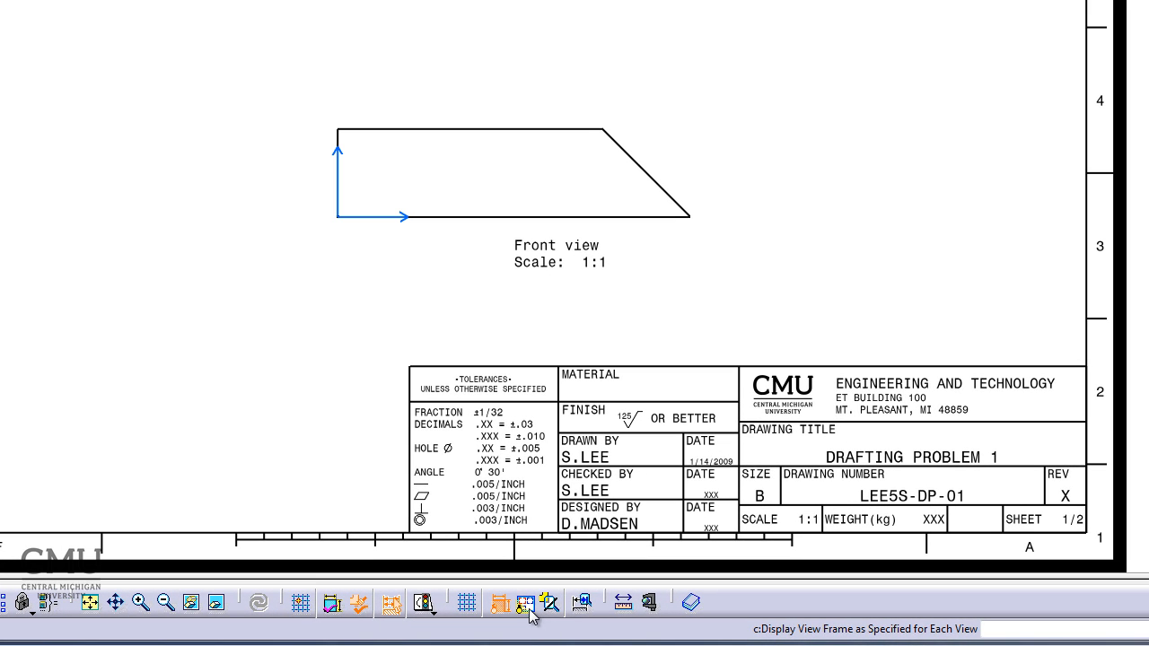
left_click(527, 606)
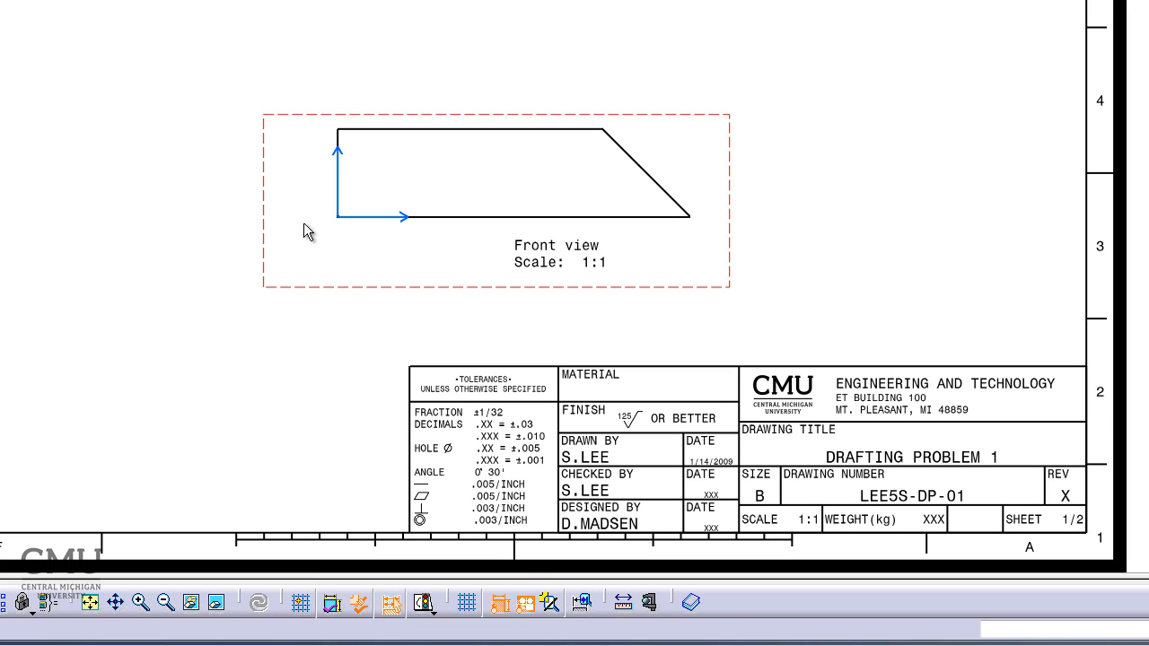
left_click_drag(259, 175, 95, 163)
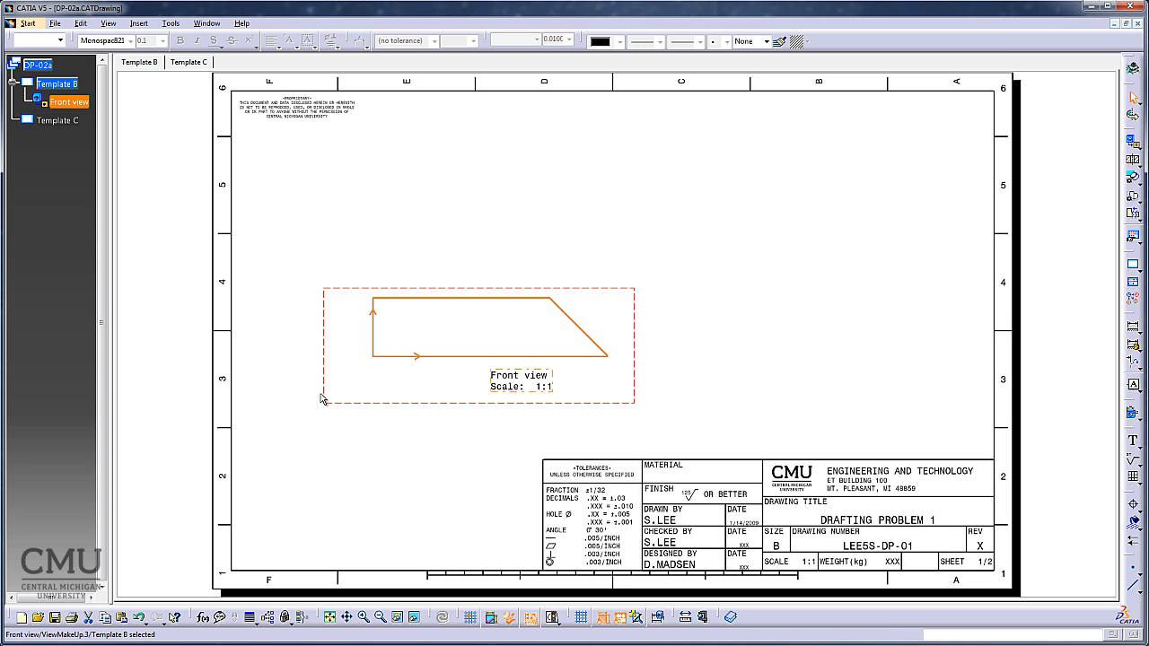
Project a right view from the front view and place it on the right side of the sheet.
left_click(139, 24)
mouse_move(163, 58)
mouse_move(280, 58)
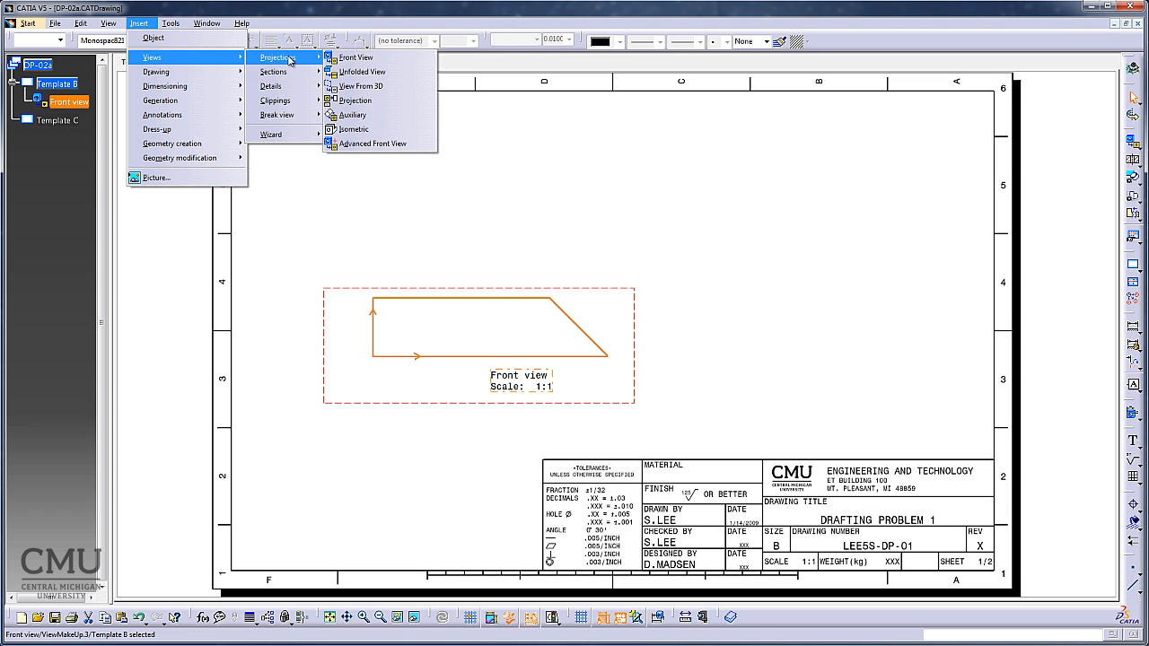
left_click(380, 102)
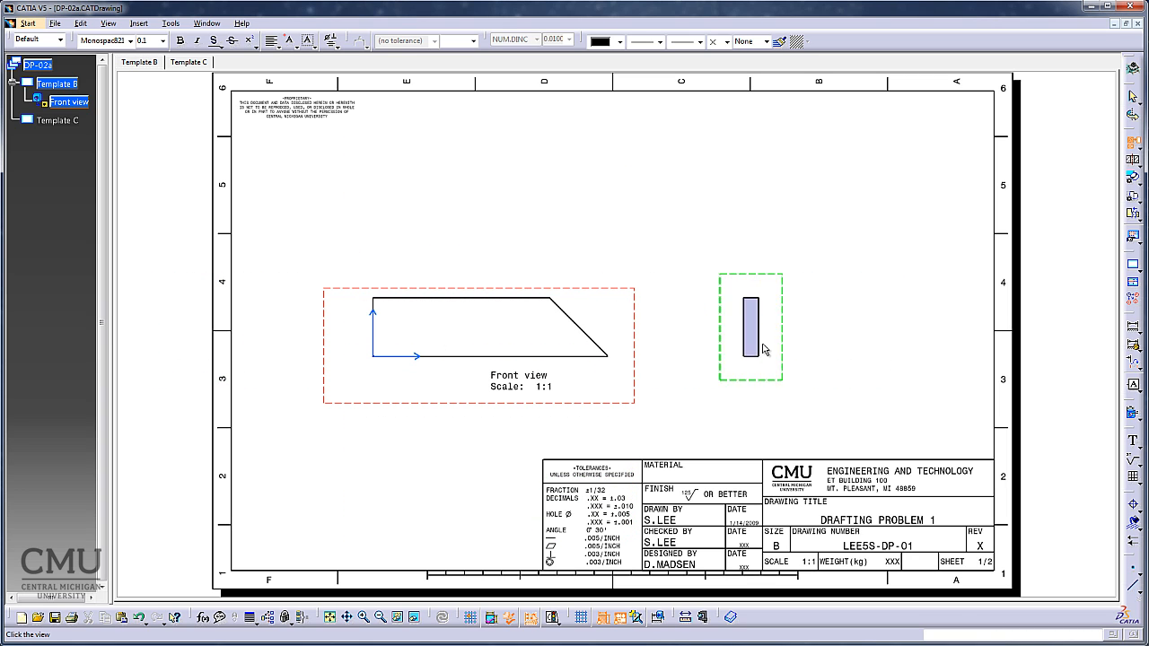
left_click(803, 352)
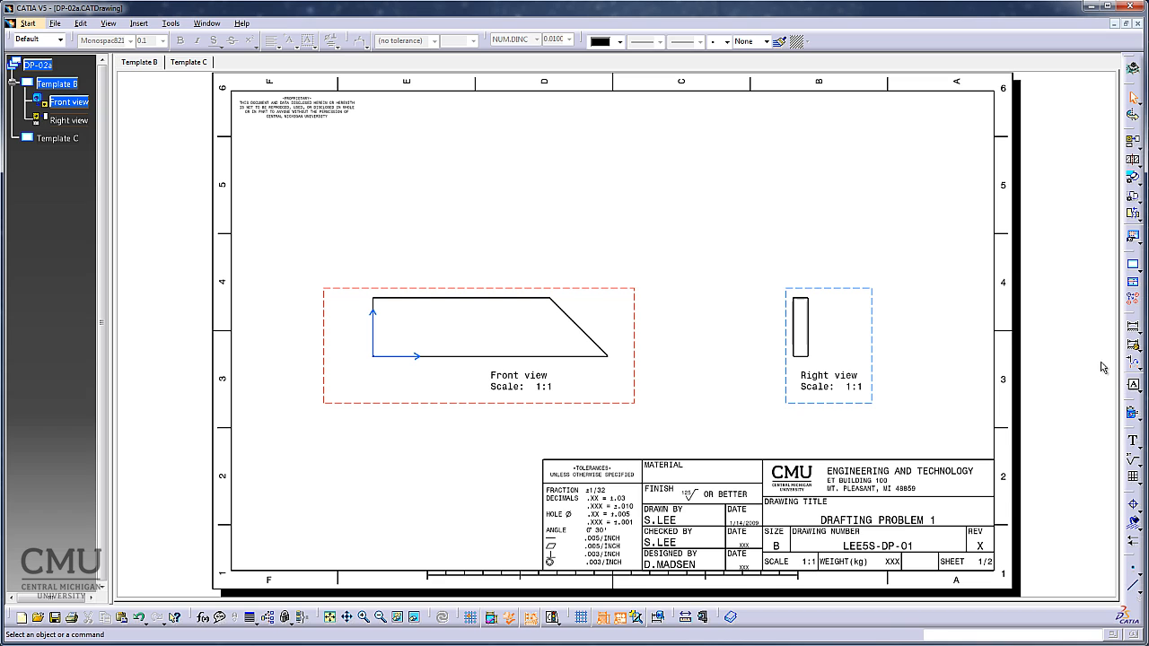
Dimension the height between the front view's bottom and top edges, left of the profile, and set its numerical display to NUM.DINC.
left_click(1138, 340)
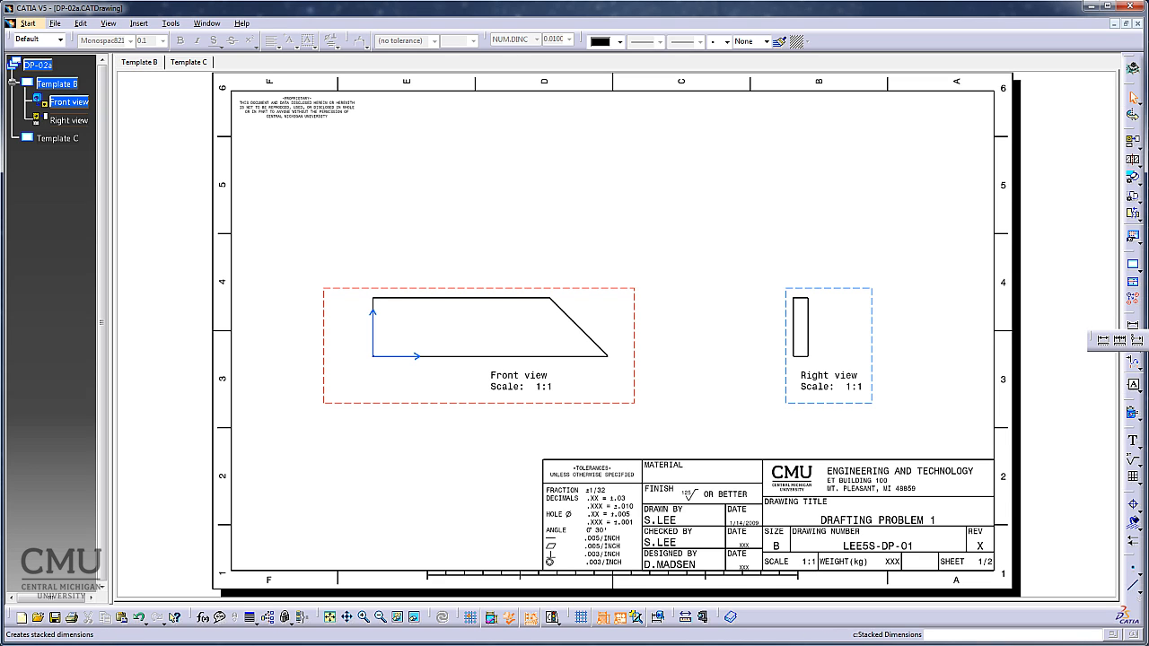
left_click(1120, 340)
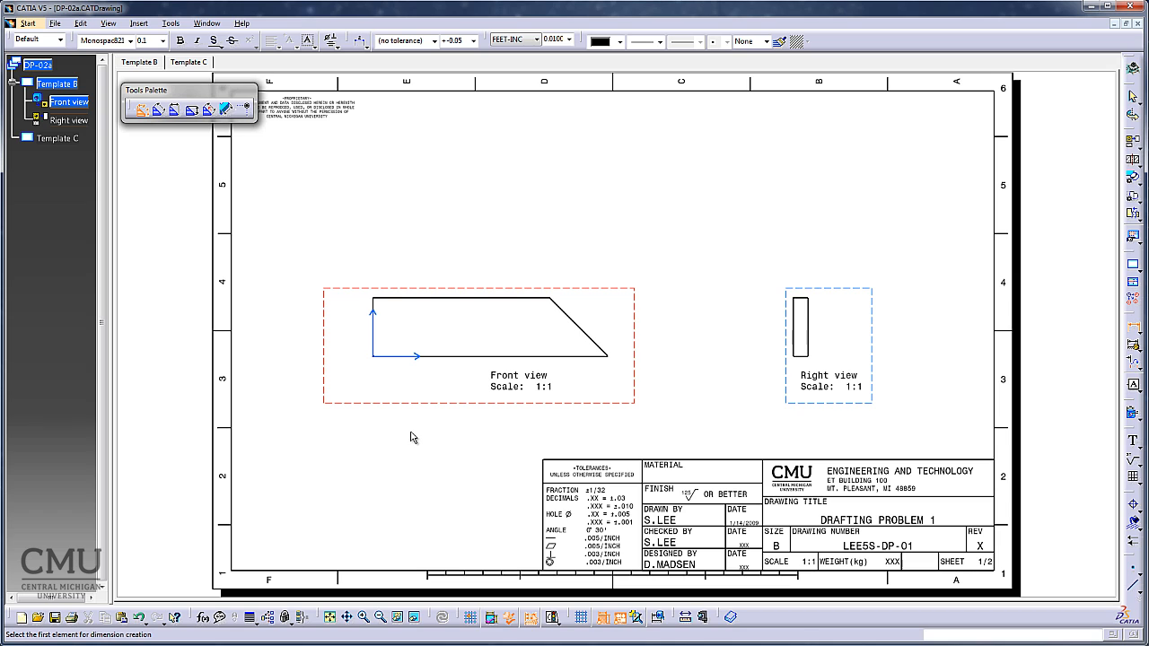
left_click(449, 356)
left_click(474, 297)
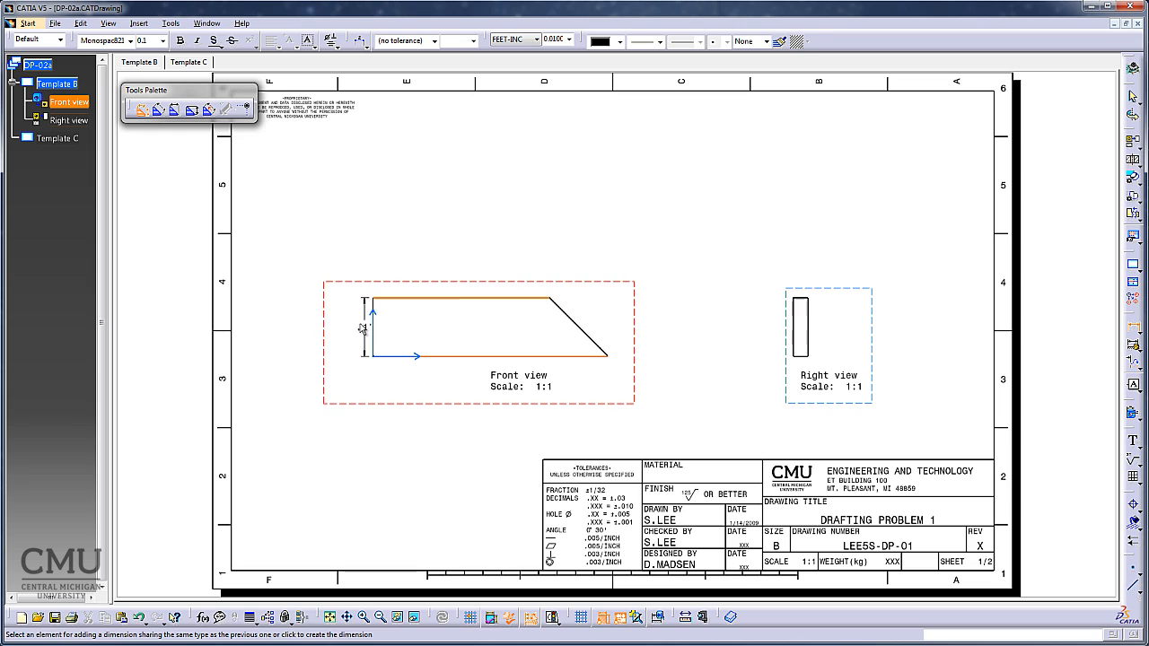
left_click(330, 327)
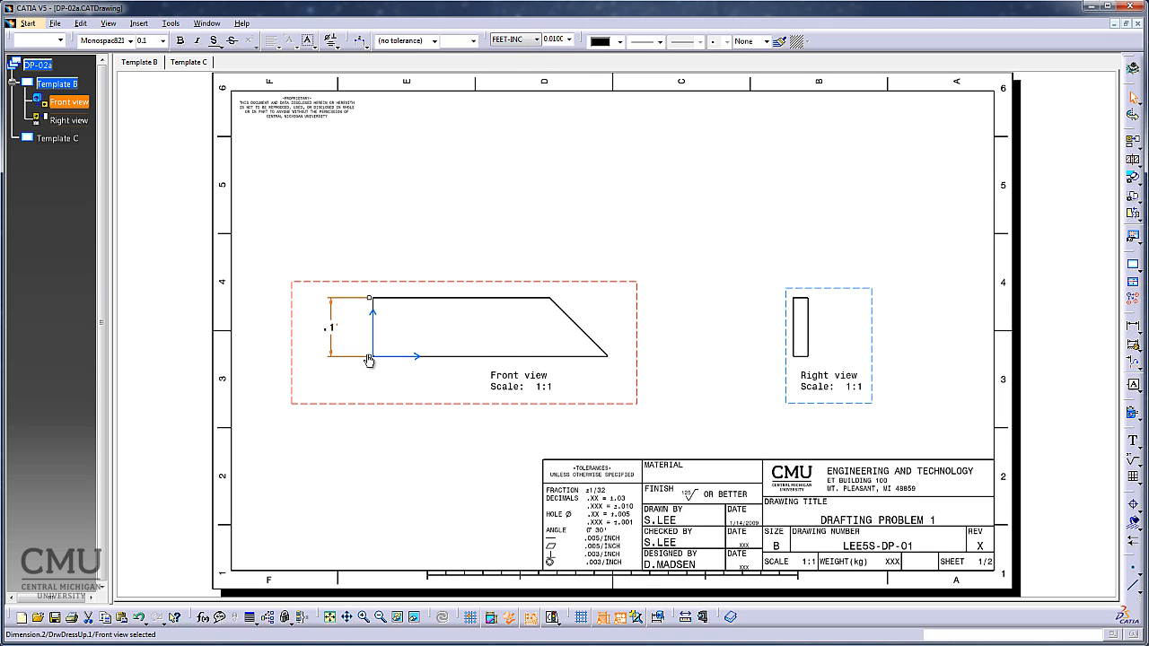
left_click(536, 40)
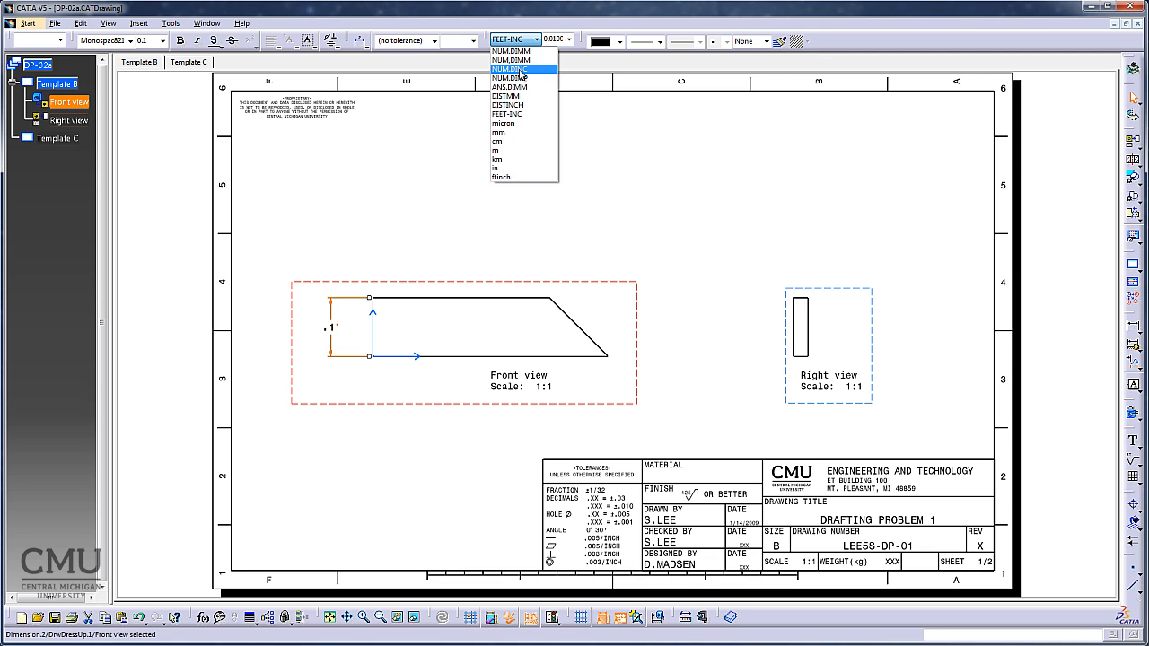
left_click(526, 69)
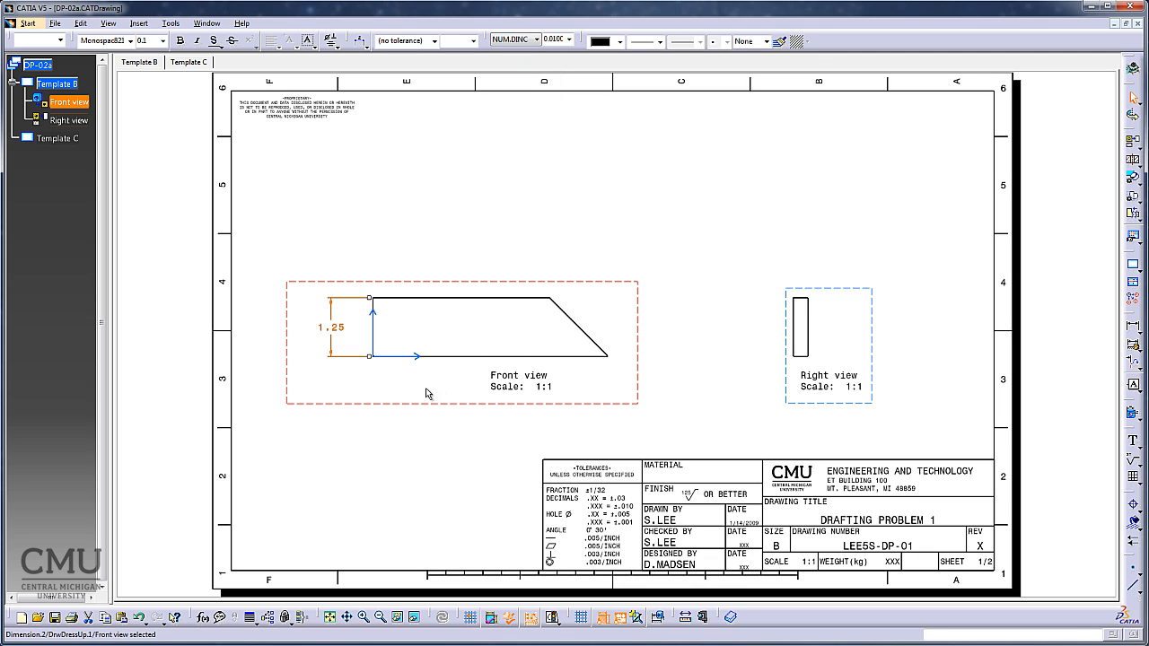
Try a precision of 0.001 on the front view's height dimension, and set it back to 0.01.
left_click(352, 334)
left_click(570, 40)
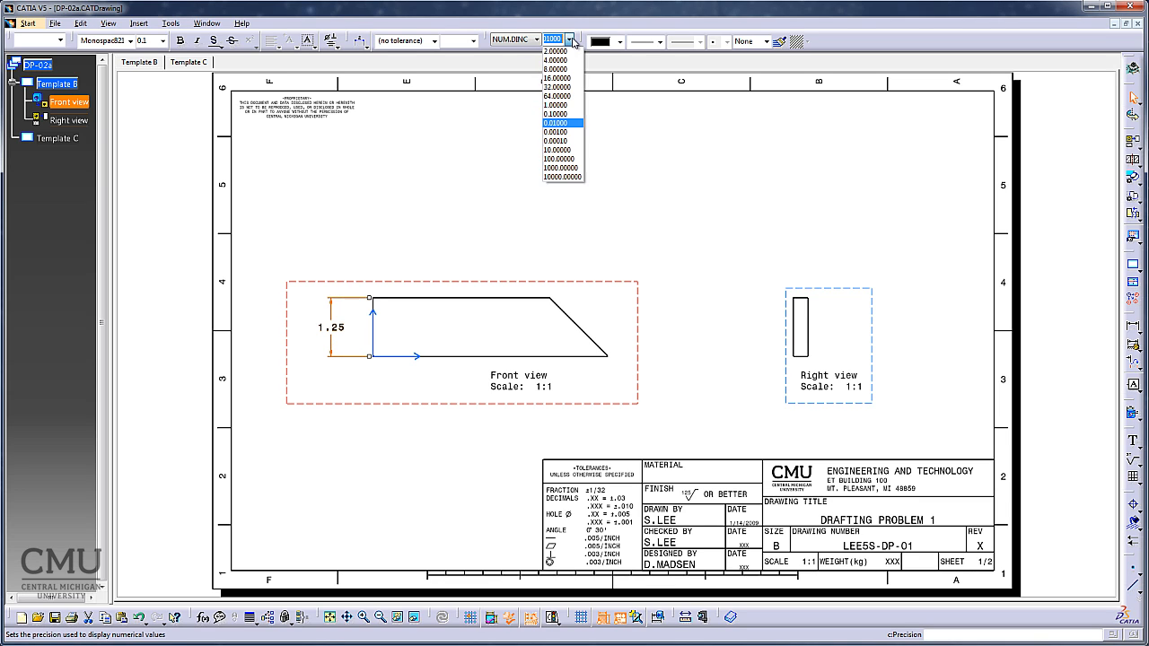
left_click(561, 132)
left_click(570, 40)
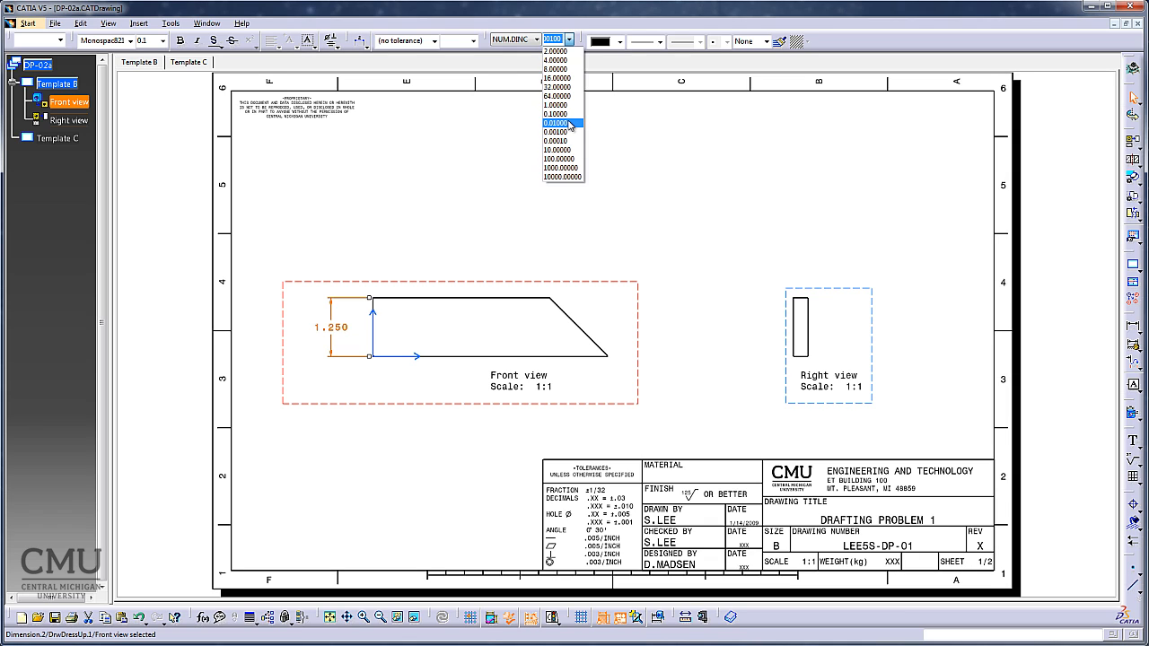
left_click(569, 123)
left_click(385, 493)
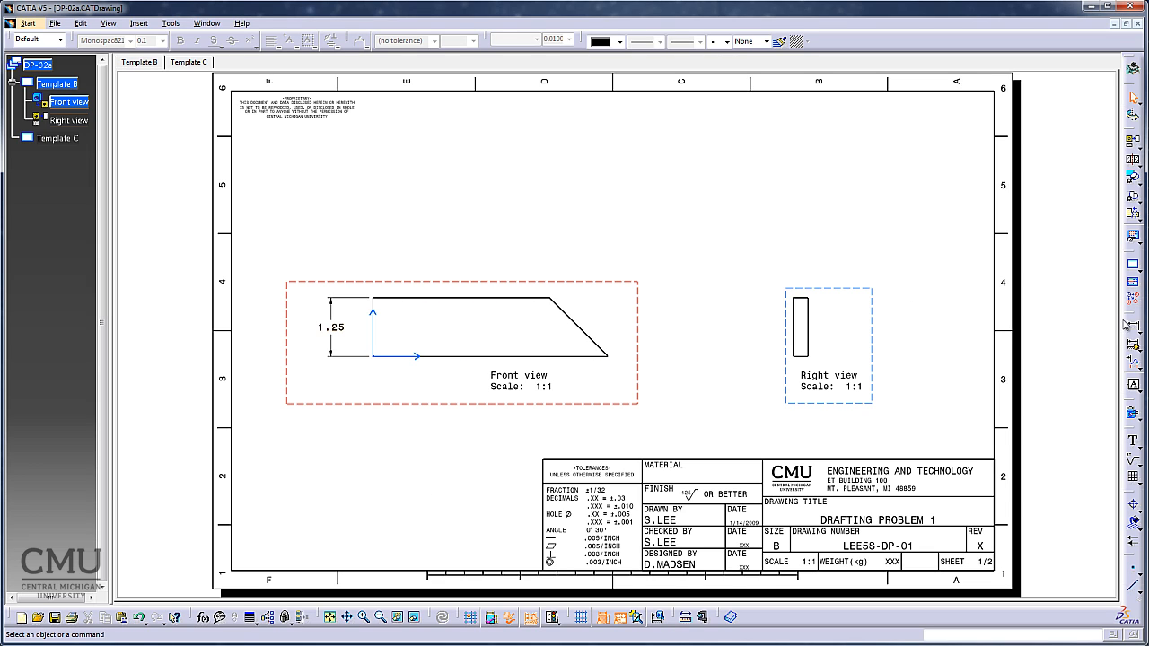
Dimension the front view's overall horizontal length below the profile, and delete the front view's name and scale label.
left_click(1134, 330)
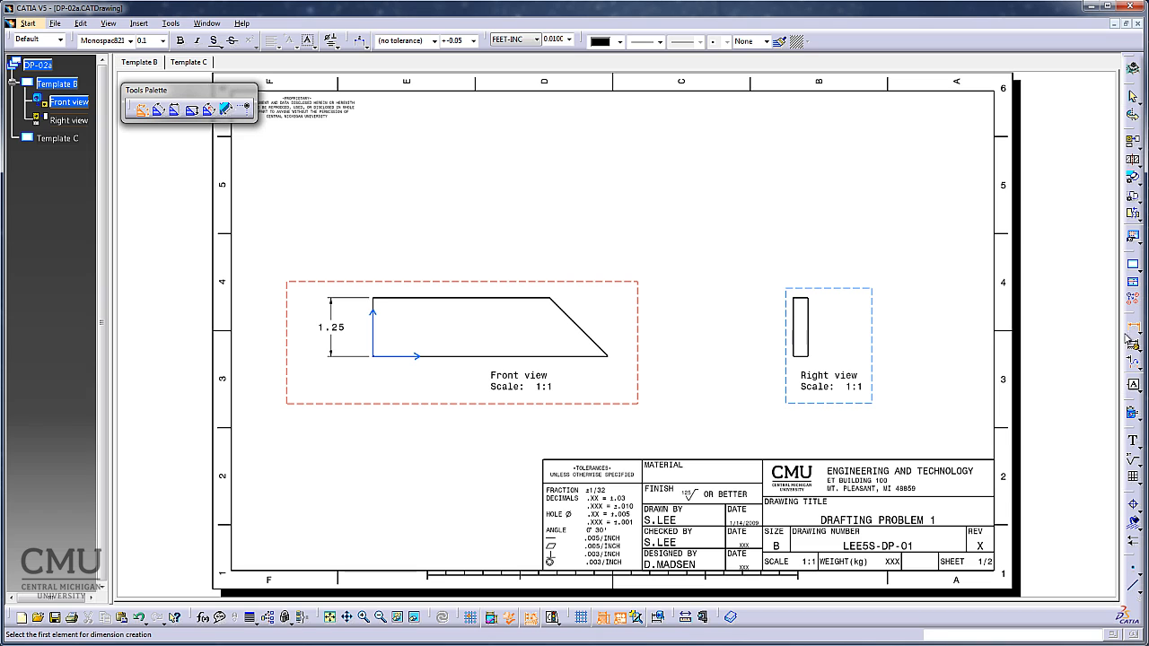
left_click(375, 309)
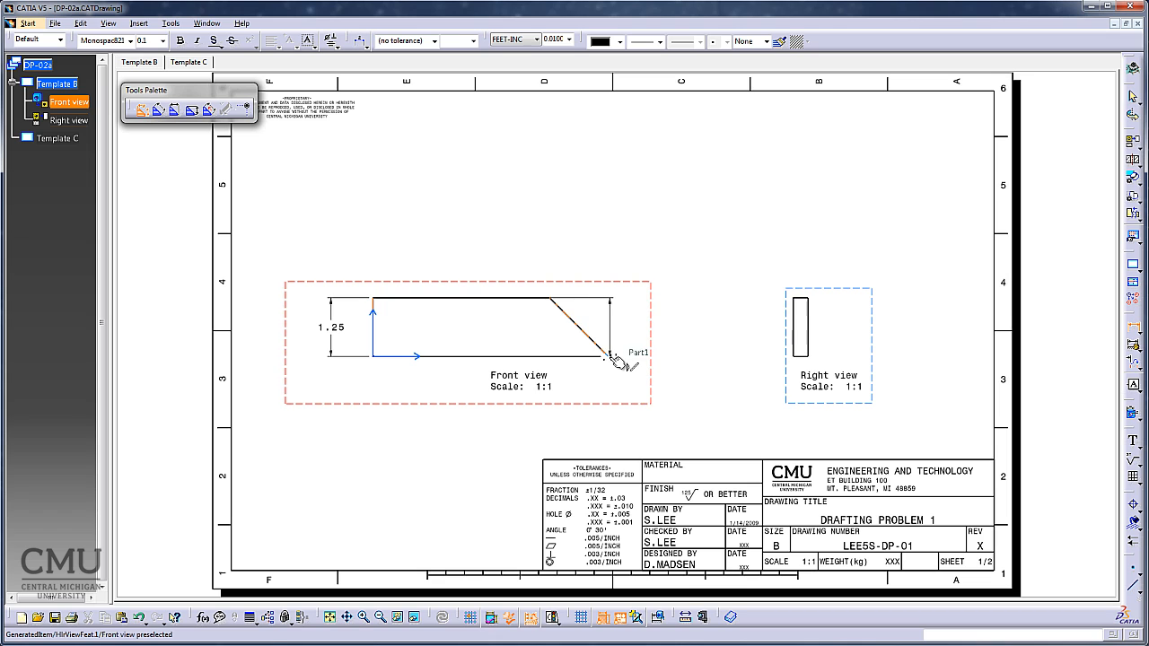
left_click(614, 358)
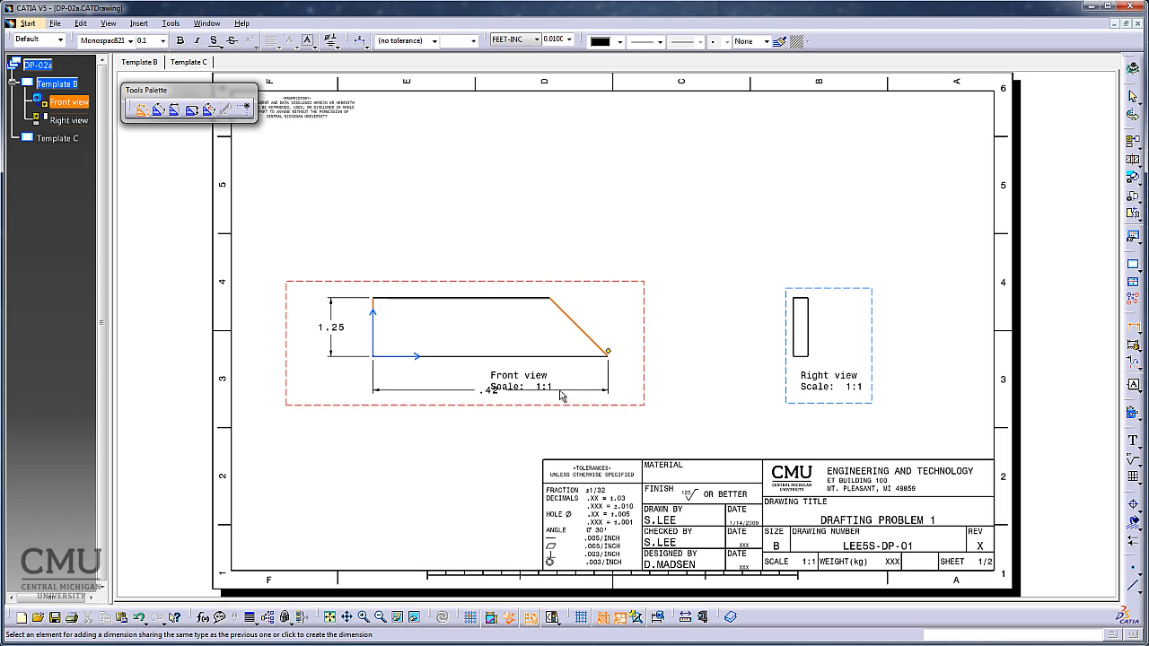
left_click(485, 399)
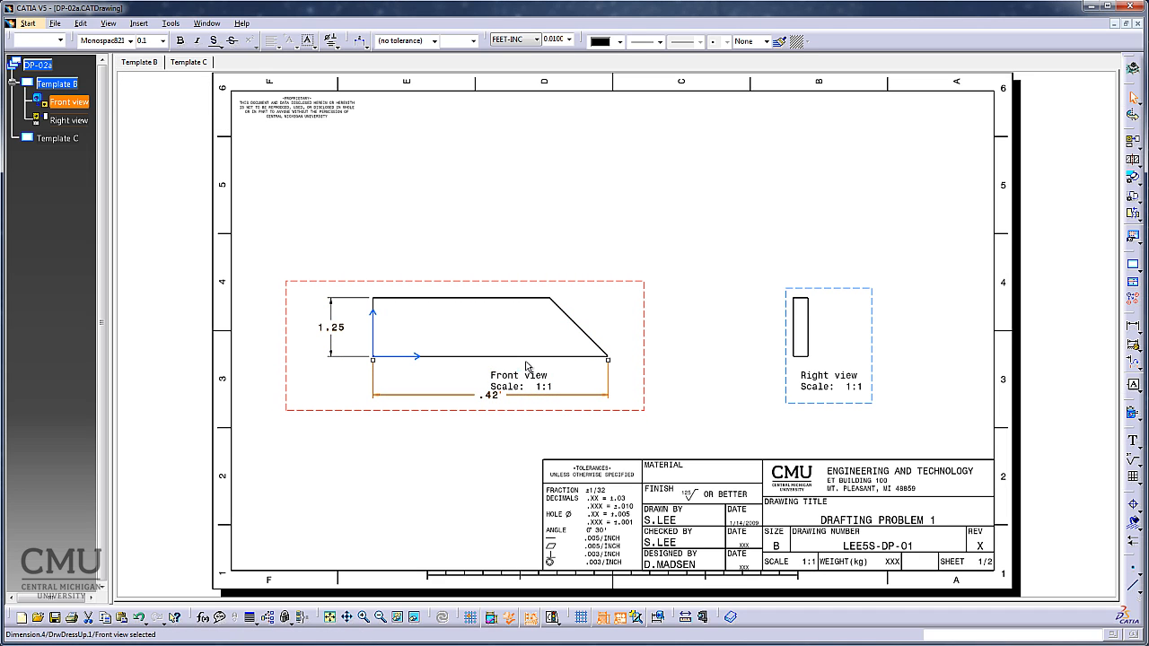
left_click(528, 379)
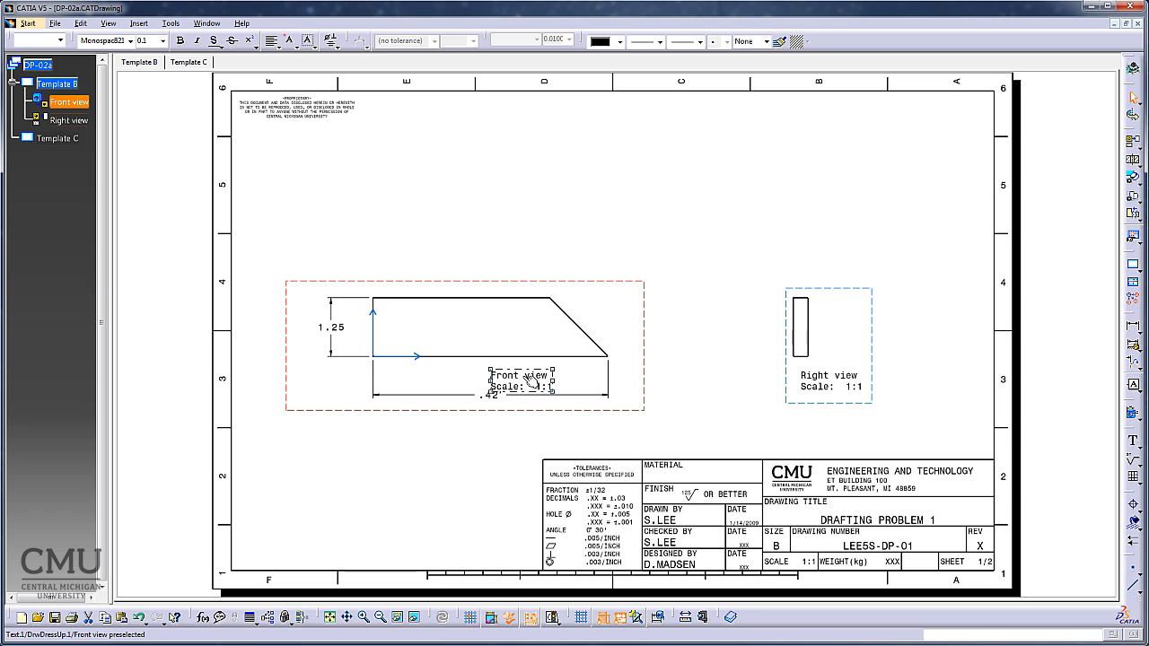
key("Delete")
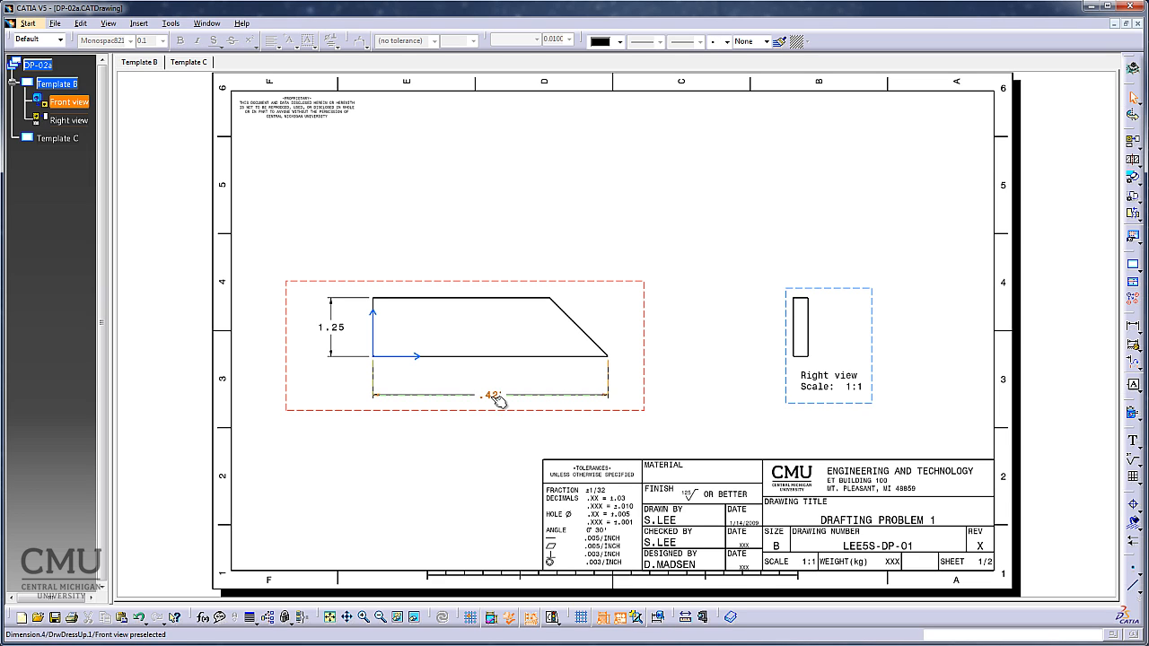
Set the numerical display of the front view's overall length dimension to NUM.DINC.
left_click(495, 395)
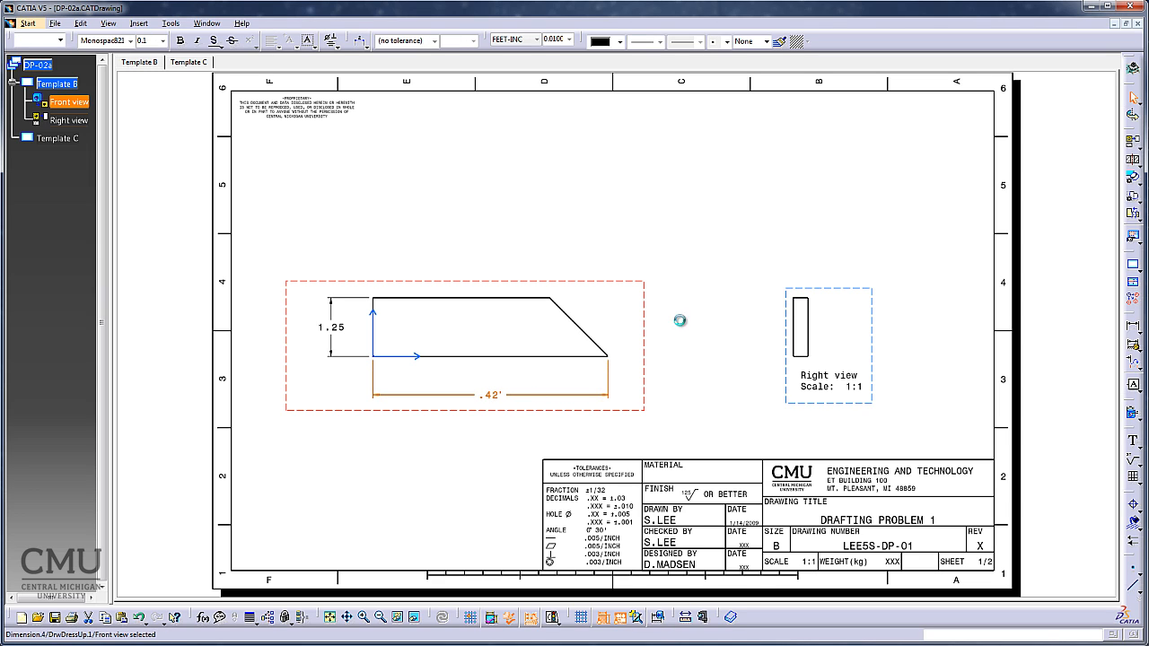
left_click(536, 40)
left_click(535, 70)
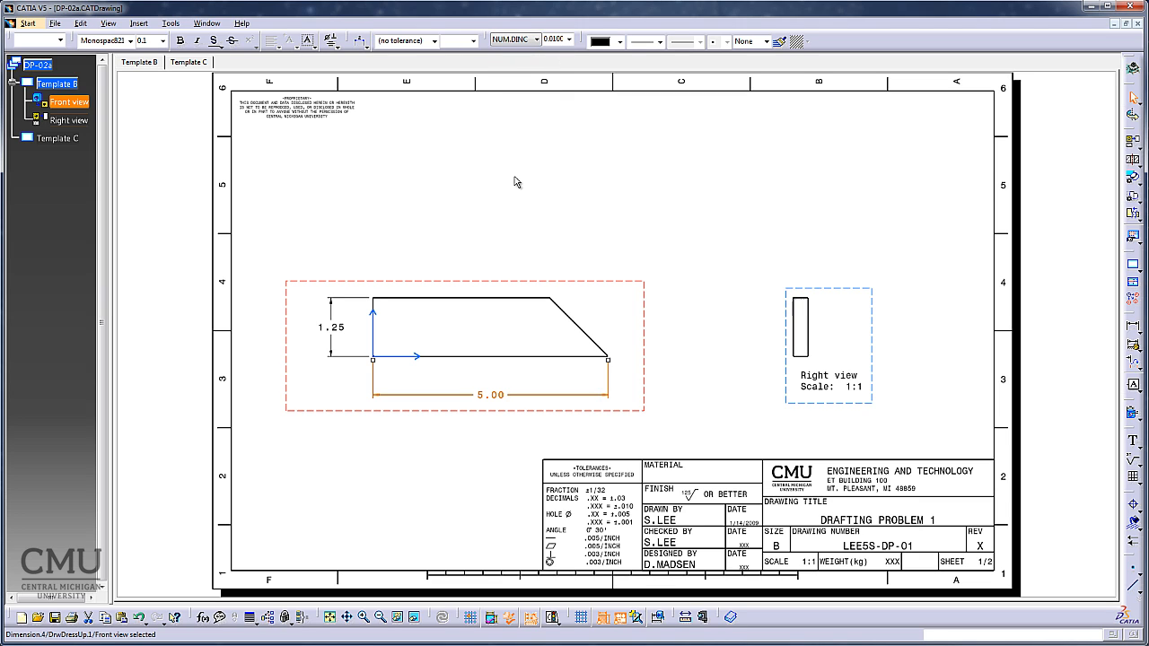
left_click(476, 440)
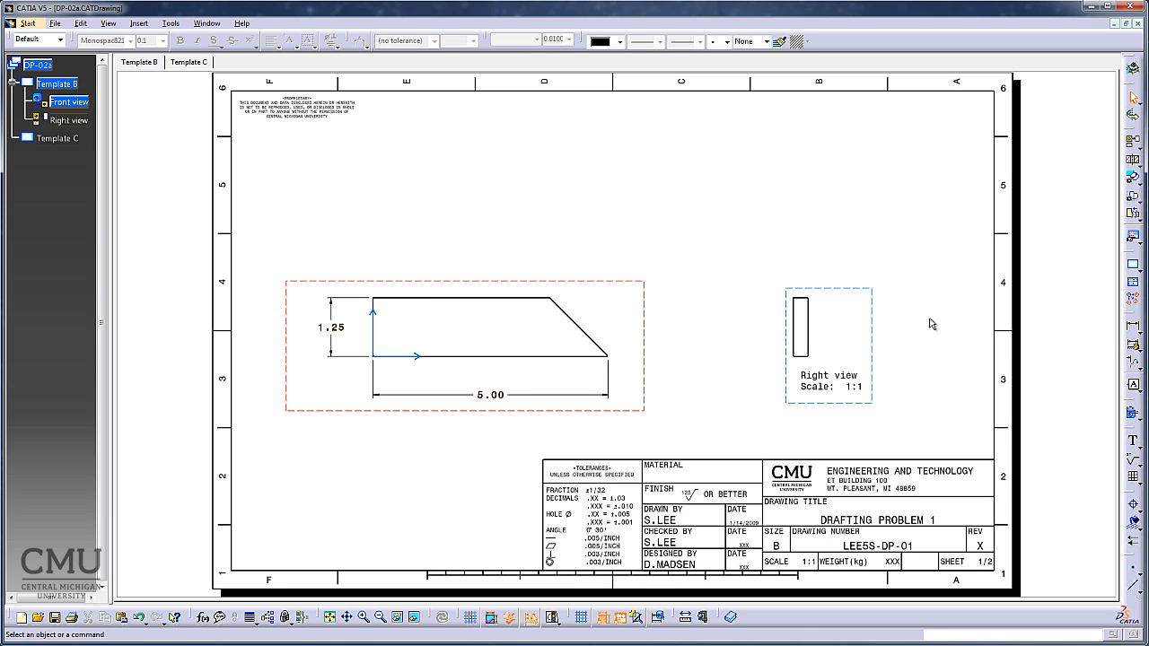
Dimension the angle between the front view's sloped and bottom edges outside the lower corner, and enclose its value in a rectangular frame.
left_click(1137, 344)
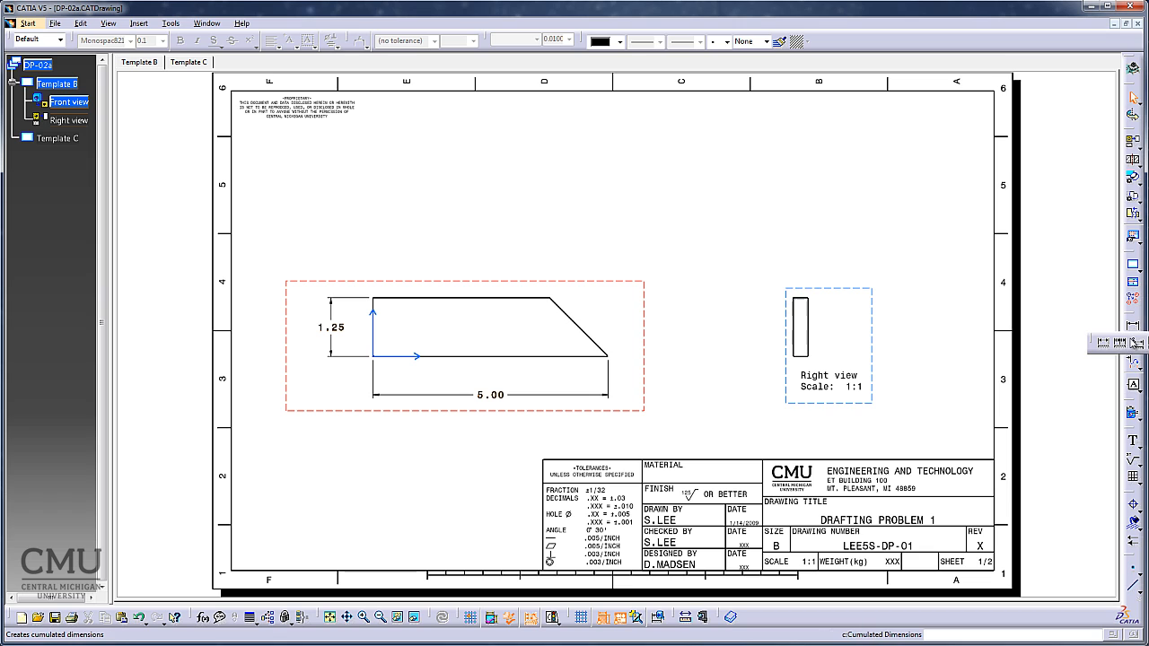
left_click(1148, 343)
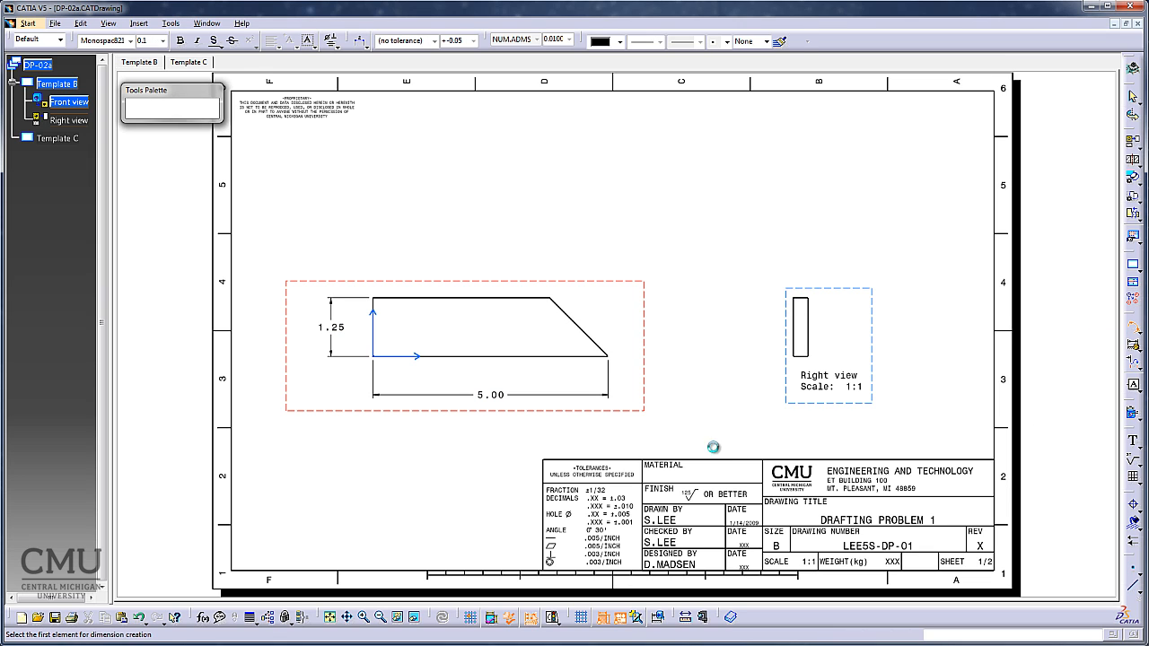
left_click(611, 351)
left_click(597, 356)
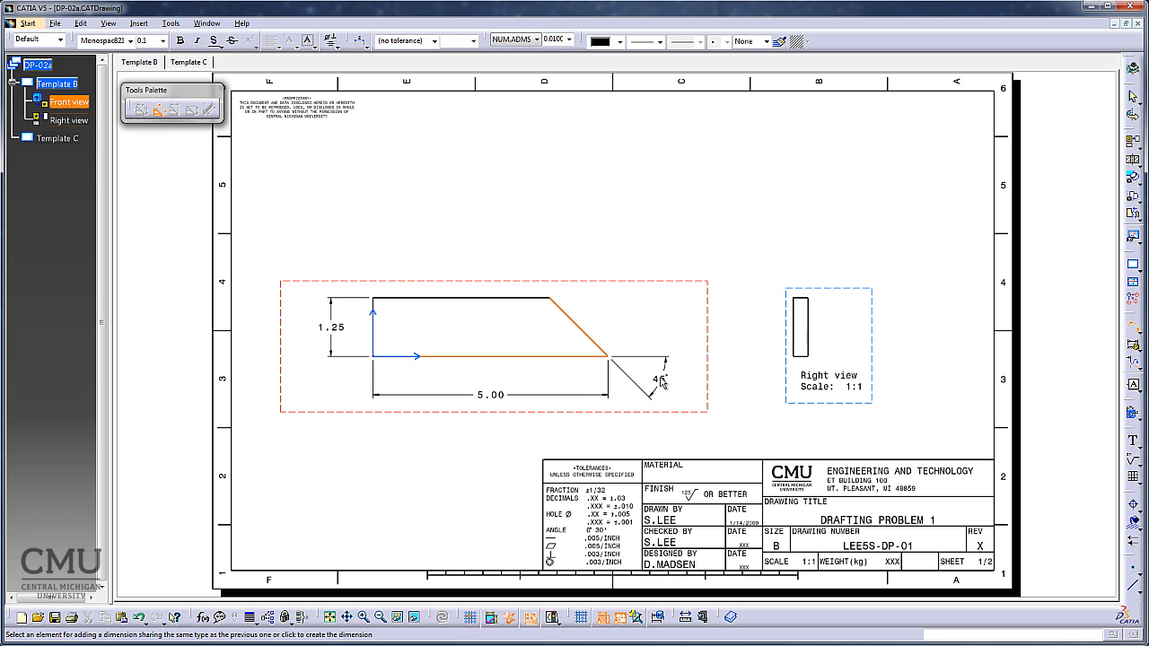
left_click(666, 382)
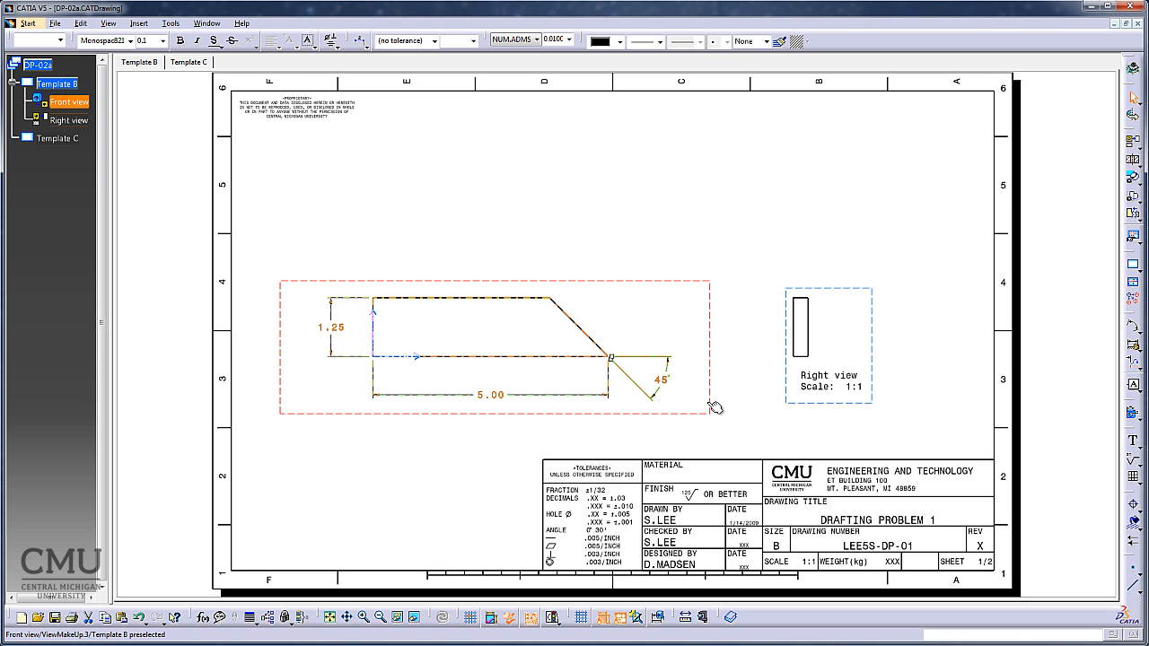
left_click(315, 45)
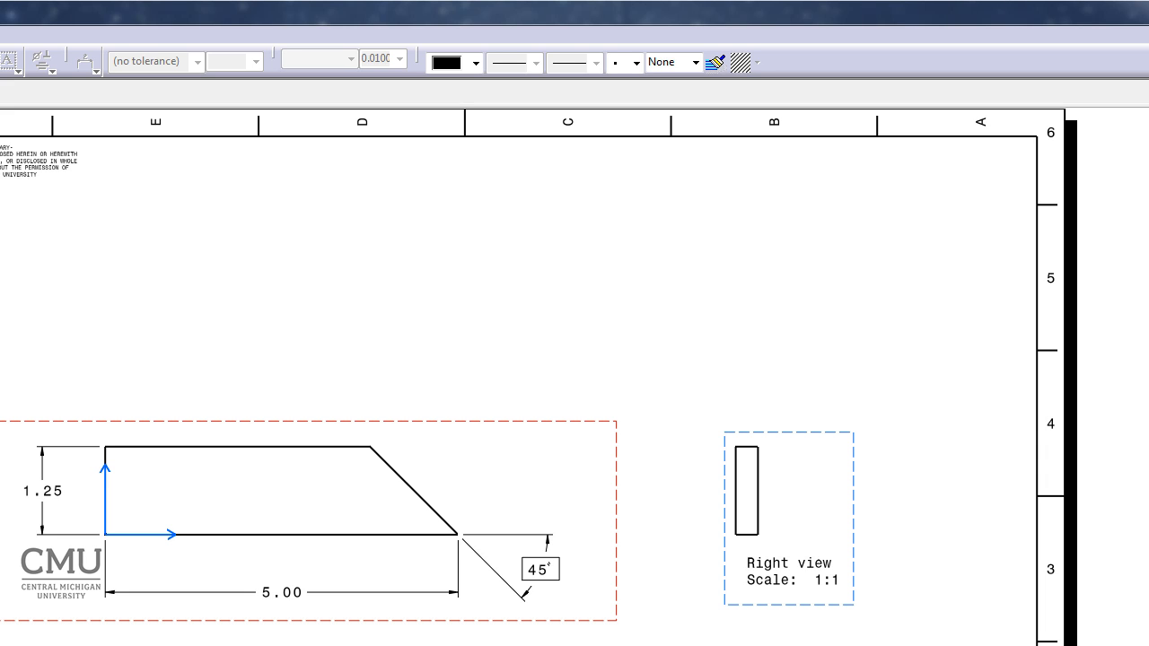
With the right view active, dimension its thickness below the profile and delete the view's name and scale label.
double_click(797, 432)
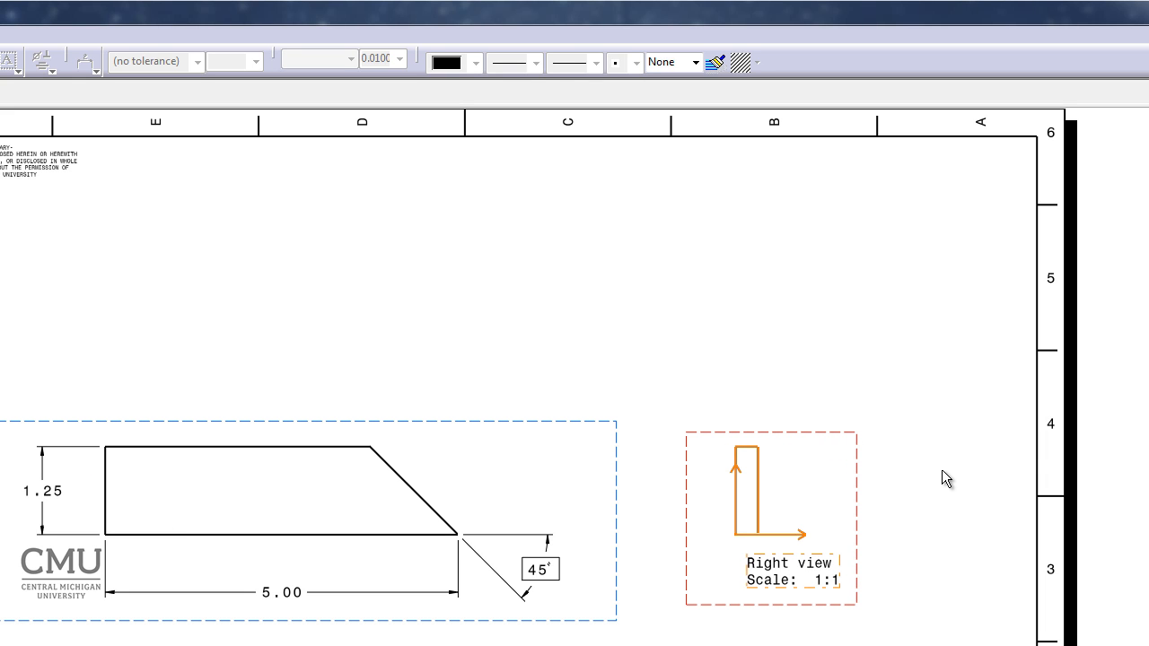
left_click(942, 476)
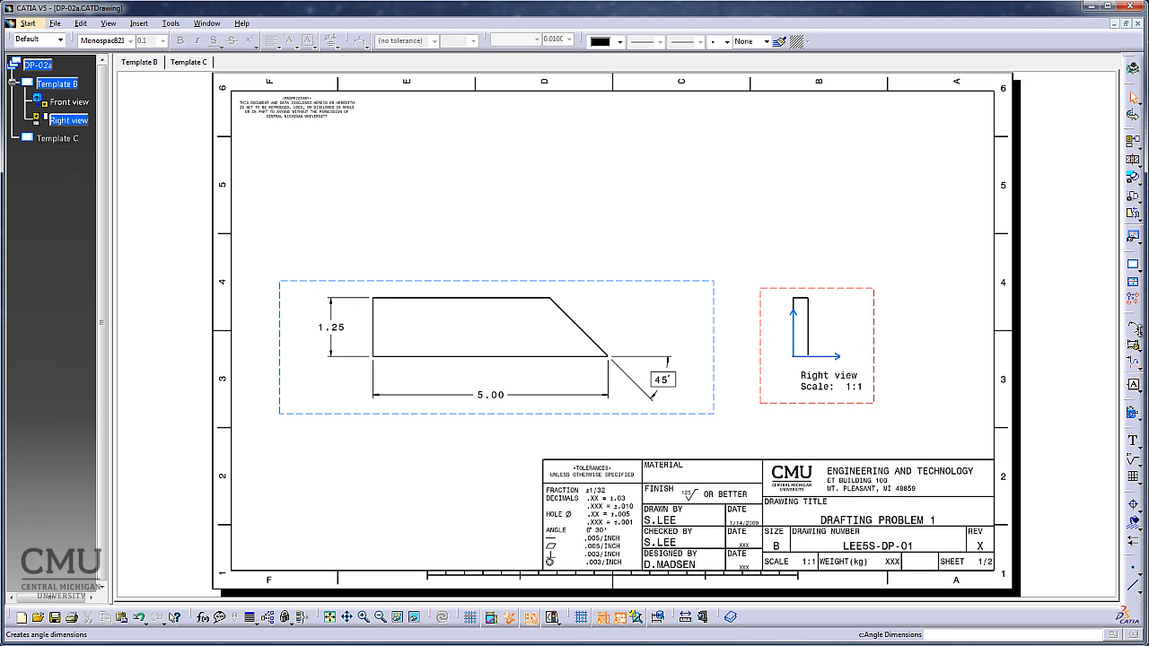
left_click(1139, 332)
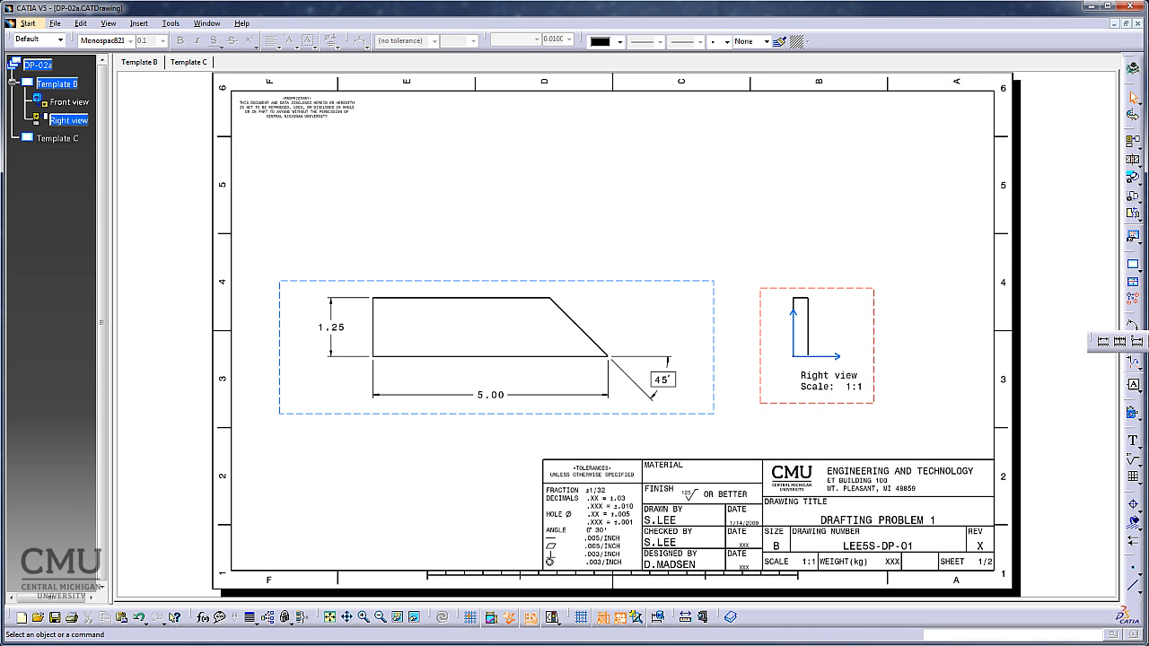
left_click(1103, 341)
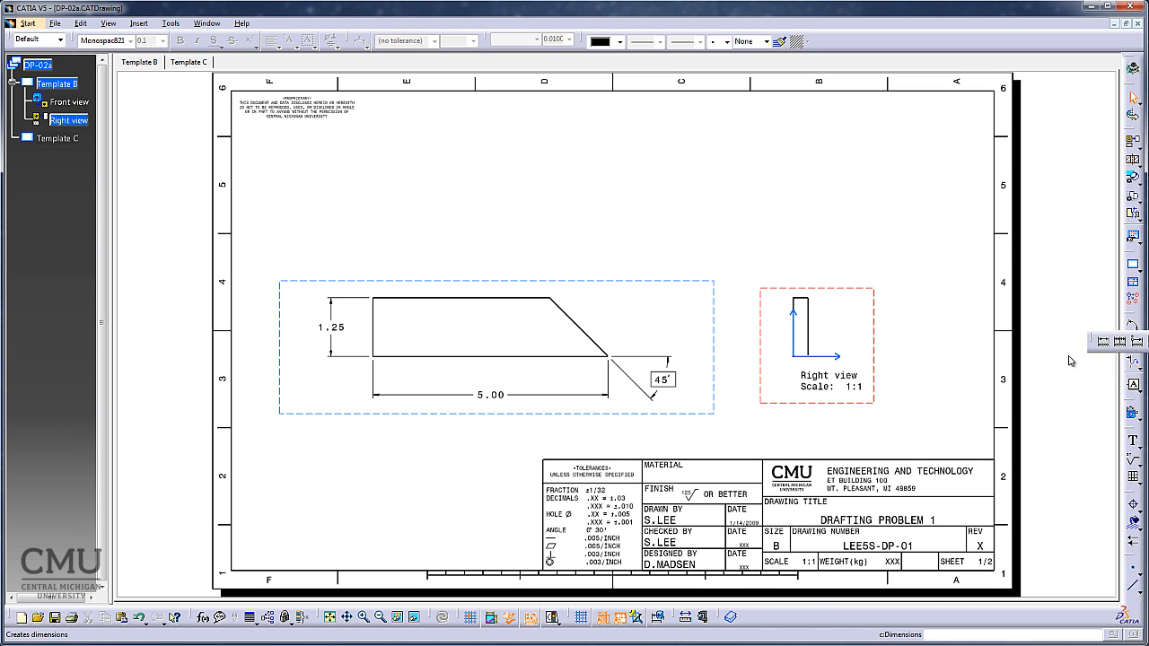
left_click(805, 302)
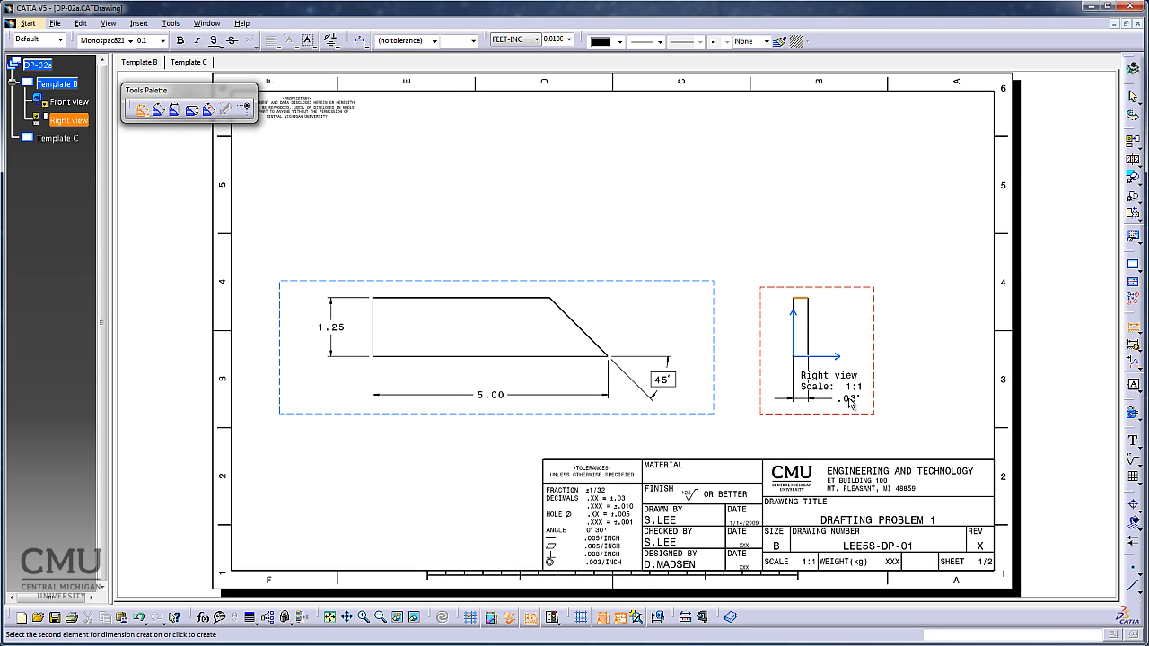
left_click(846, 402)
left_click(846, 377)
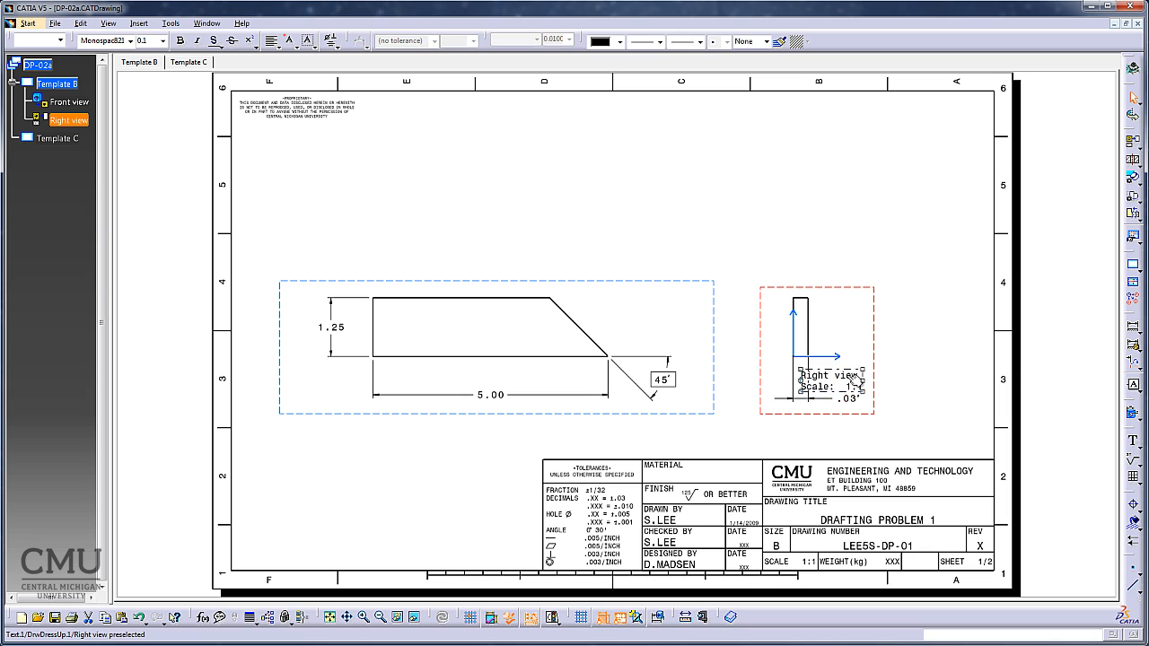
key("Delete")
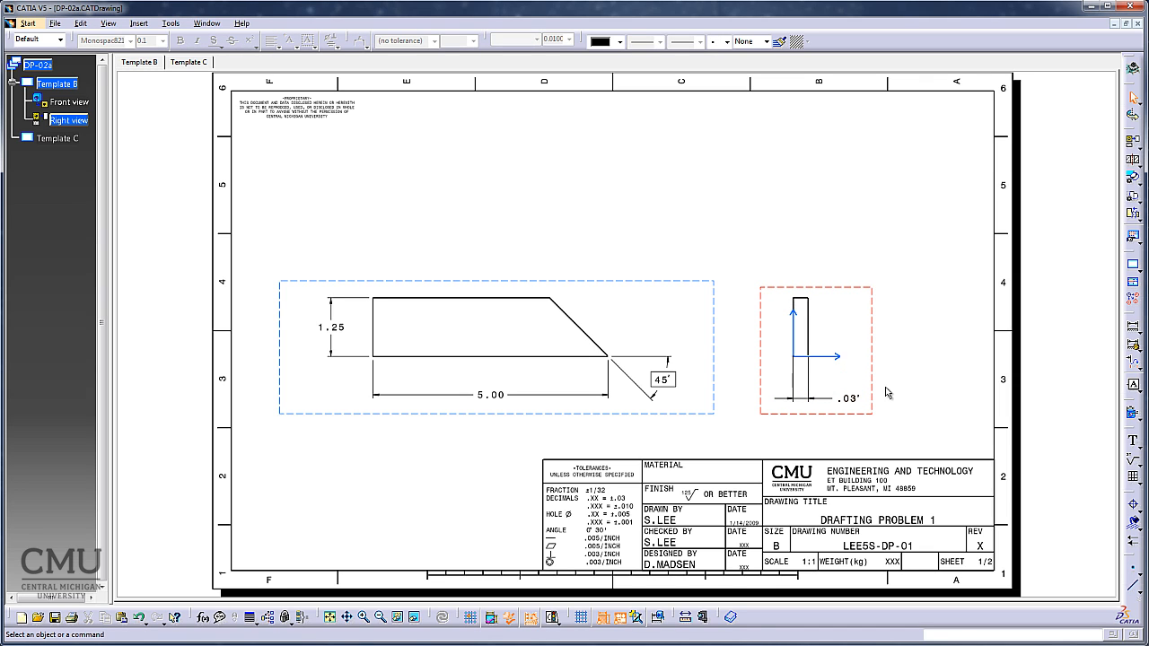
Set the right view's thickness dimension to the NUM.DINC numerical display with a precision of 0.001.
left_click(850, 399)
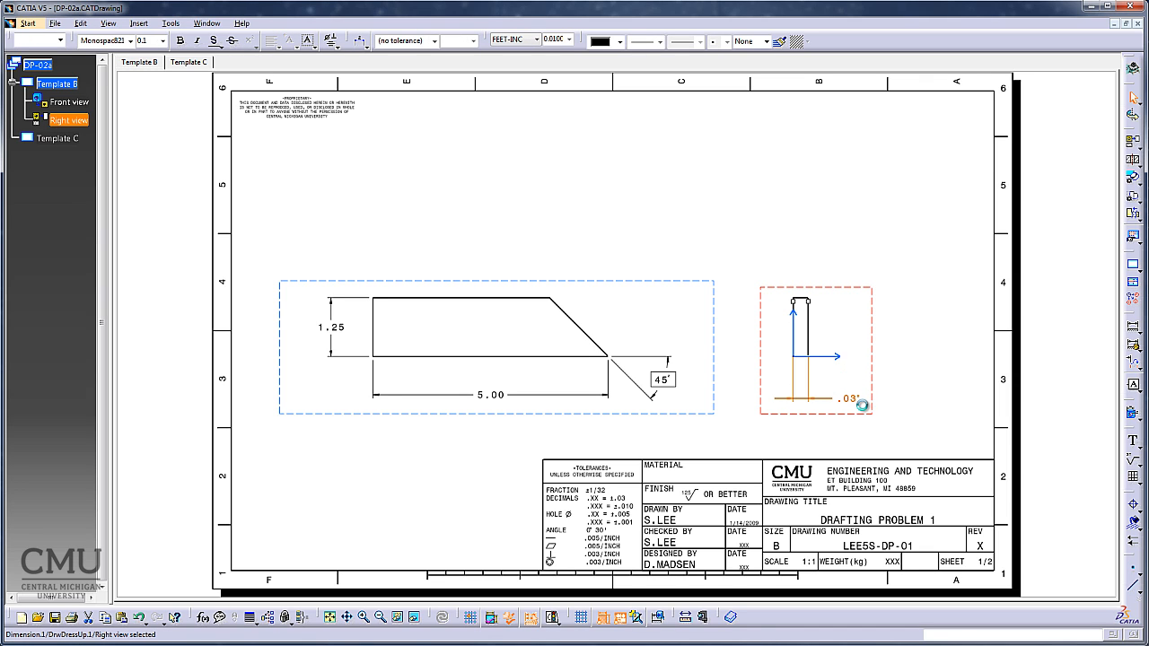
left_click(536, 40)
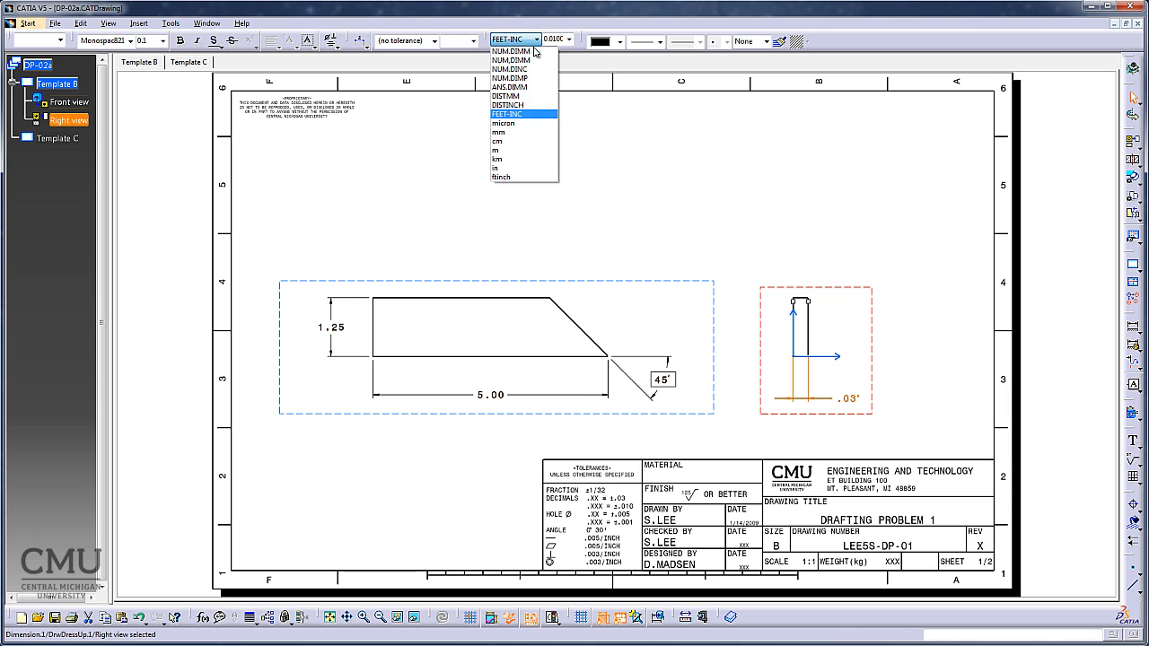
left_click(534, 69)
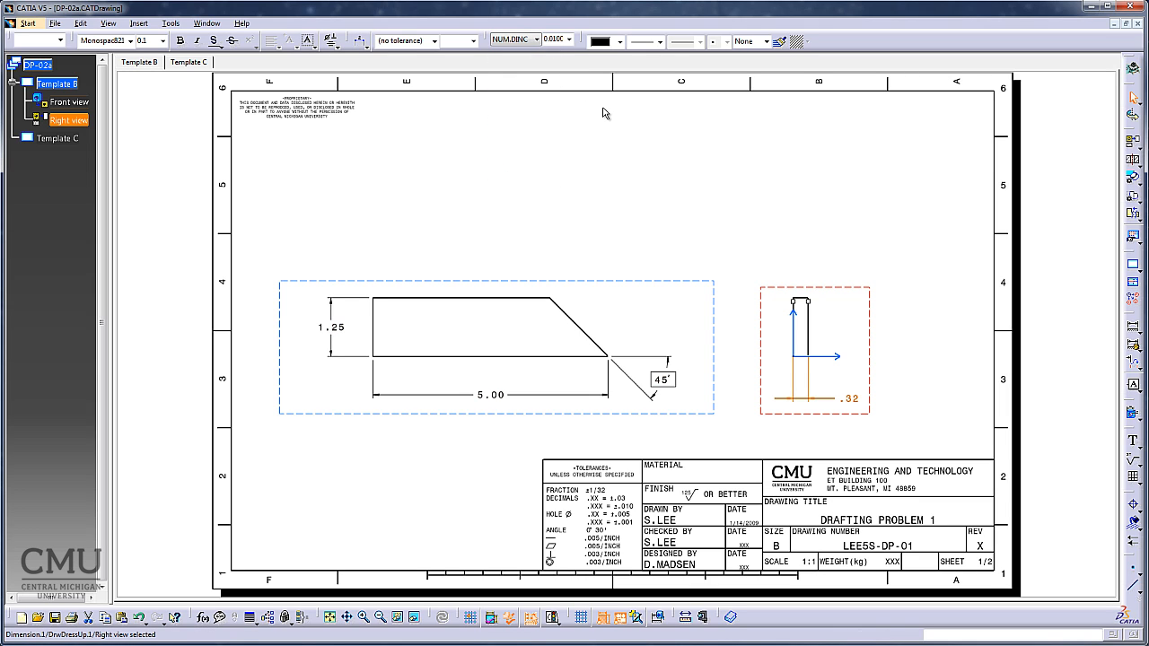
left_click(572, 39)
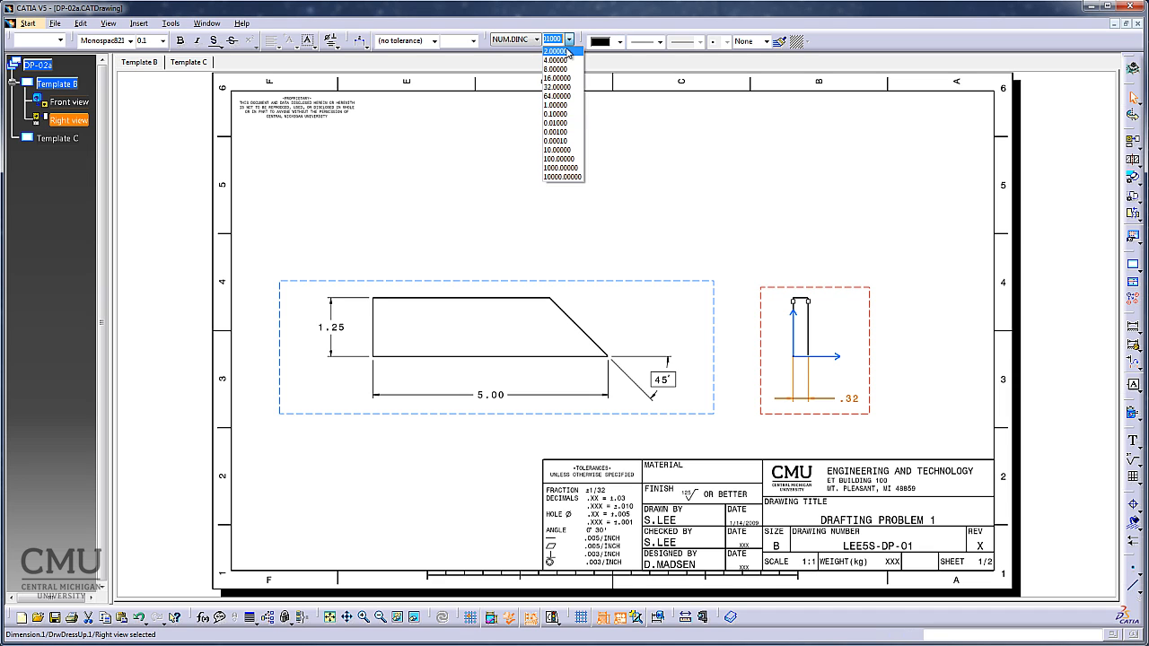
left_click(580, 134)
left_click(910, 380)
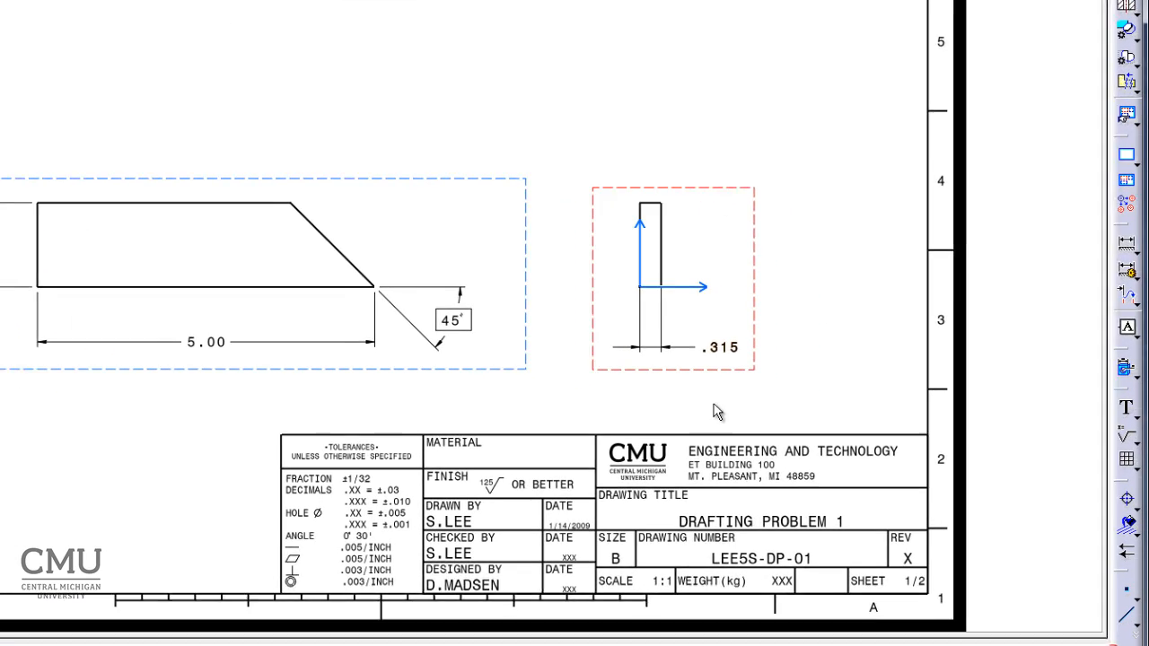
Flip the thickness dimension's arrows to the inside of its extension lines and move the dimension slightly closer to the right view.
mouse_move(684, 396)
middle_mouse_down("ctrl")
mouse_move(679, 337)
mouse_move(718, 330)
mouse_move(405, 95)
middle_mouse_up("ctrl")
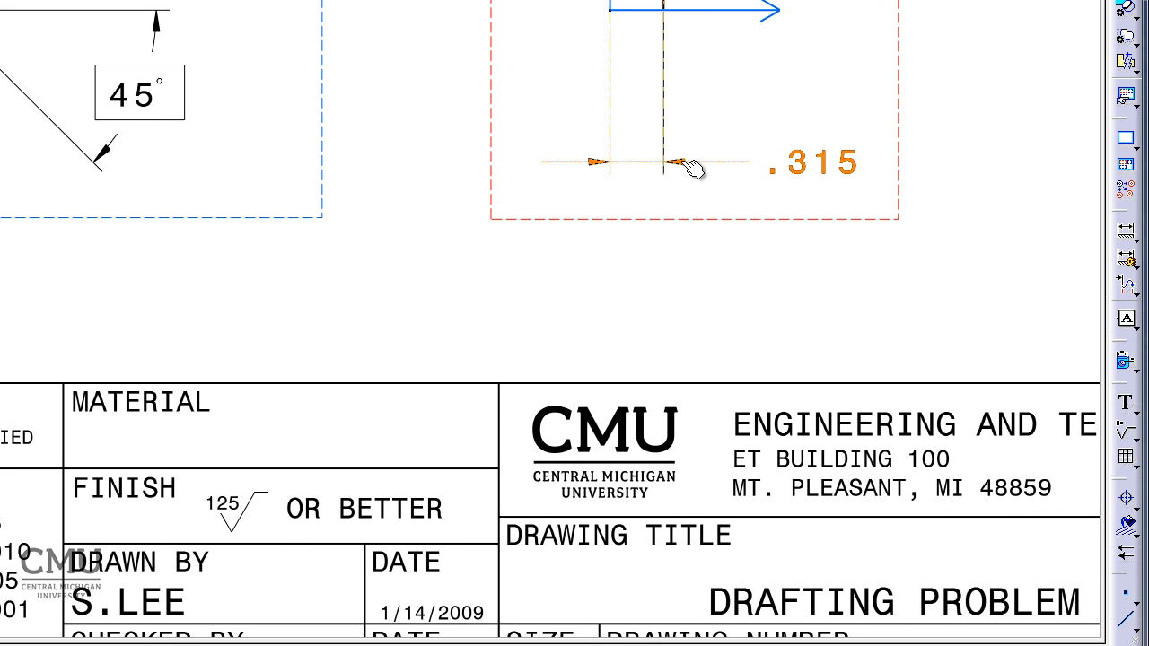
left_click(694, 173)
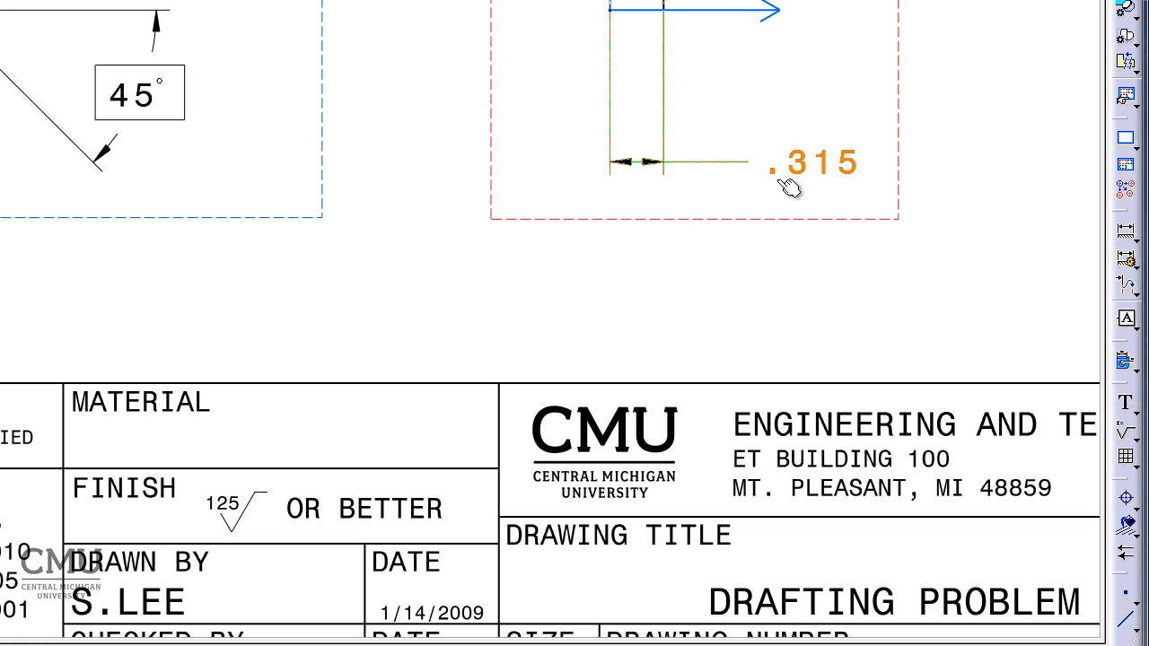
left_click(655, 173)
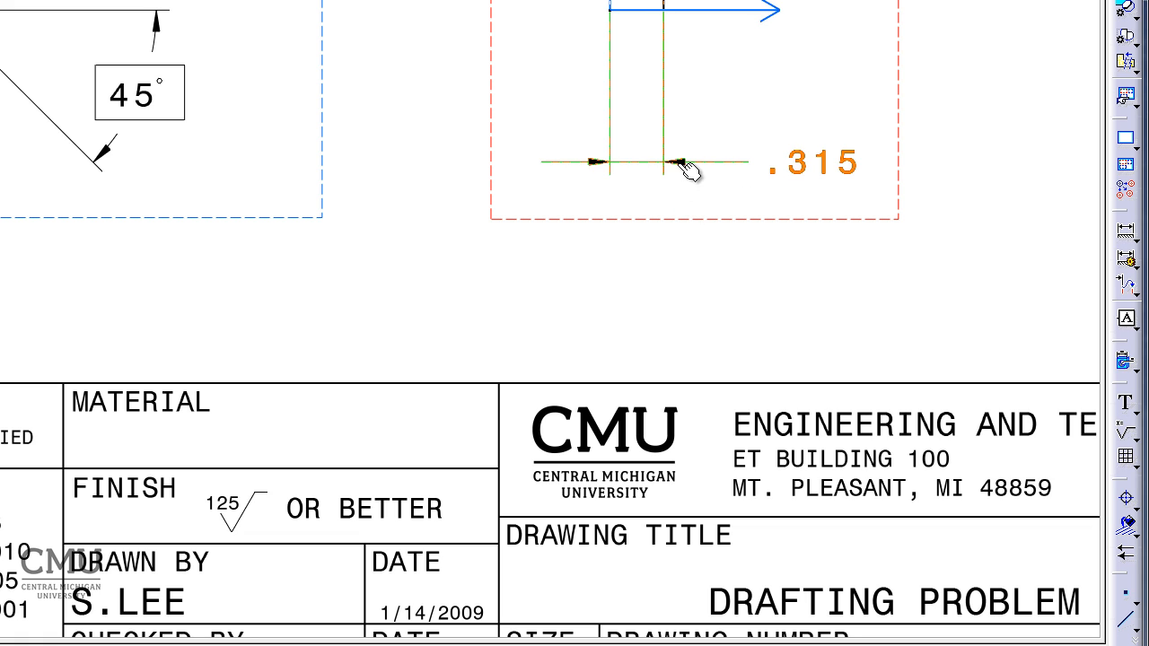
left_click(687, 169)
left_click_drag(775, 167, 790, 154)
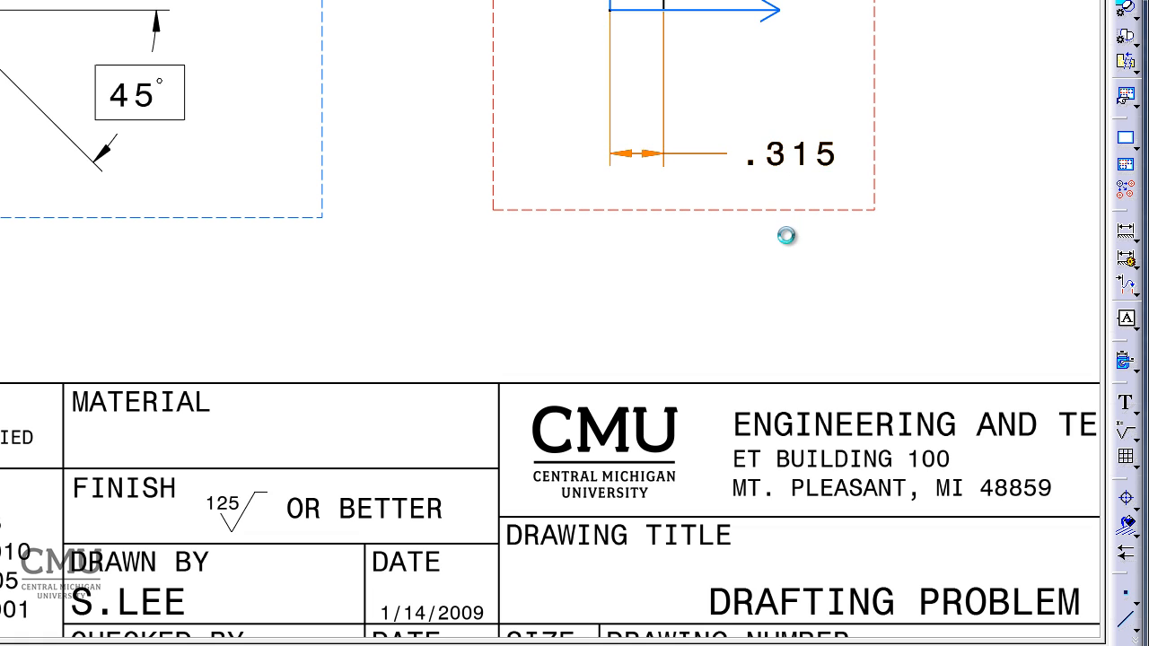
left_click(660, 270)
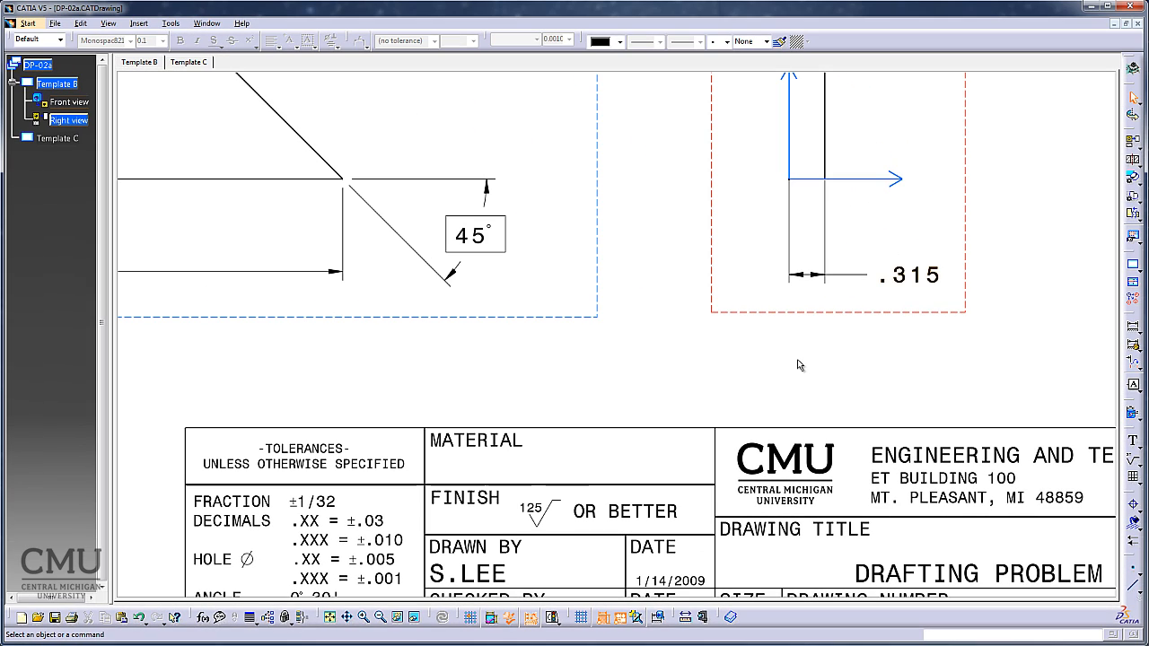
left_click(330, 619)
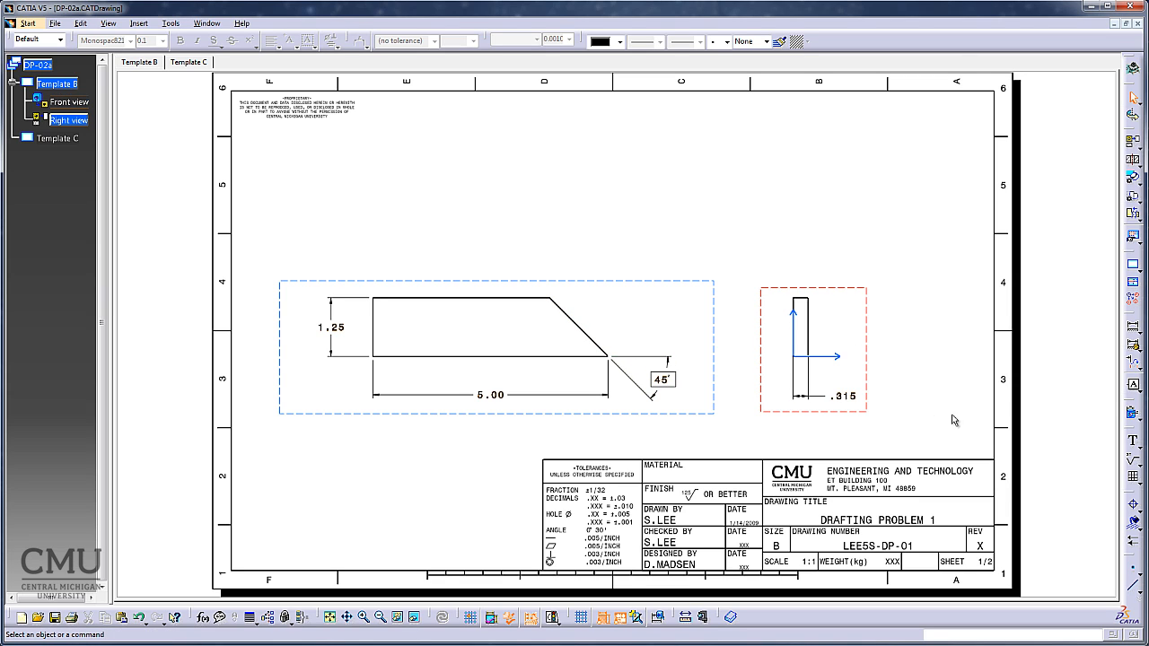
Attach datum feature L to the right view's left vertical edge, placing its frame to the left above the profile.
left_click(1134, 387)
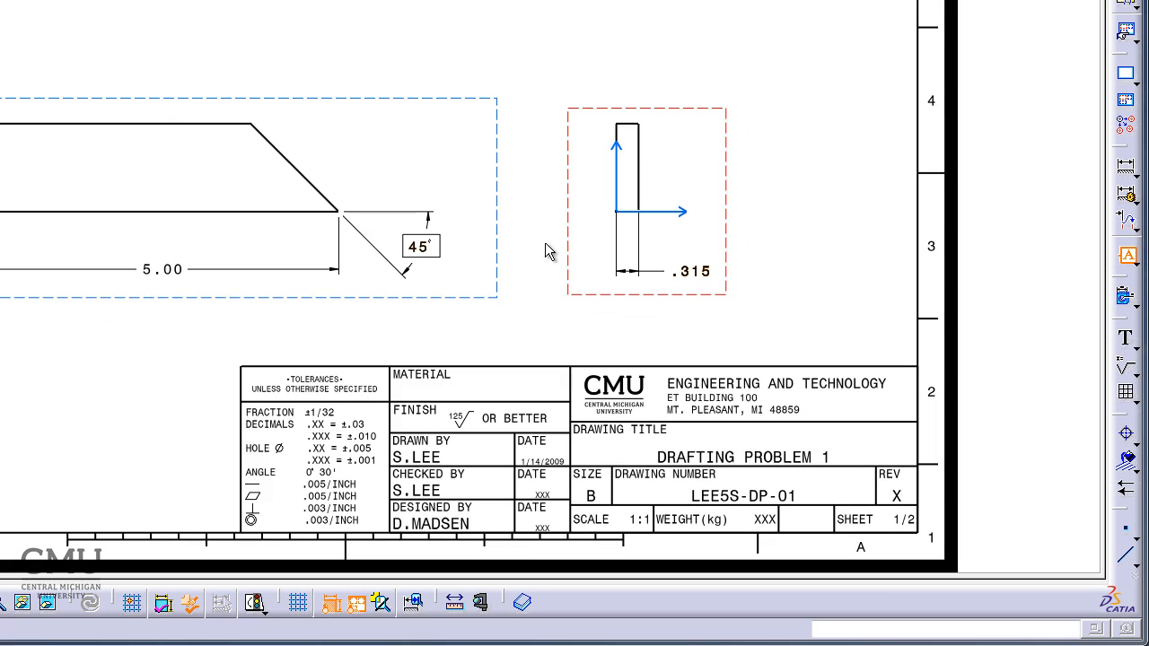
middle_click_drag(545, 244, 529, 124, "ctrl")
middle_click_drag(842, 185, 158, 286)
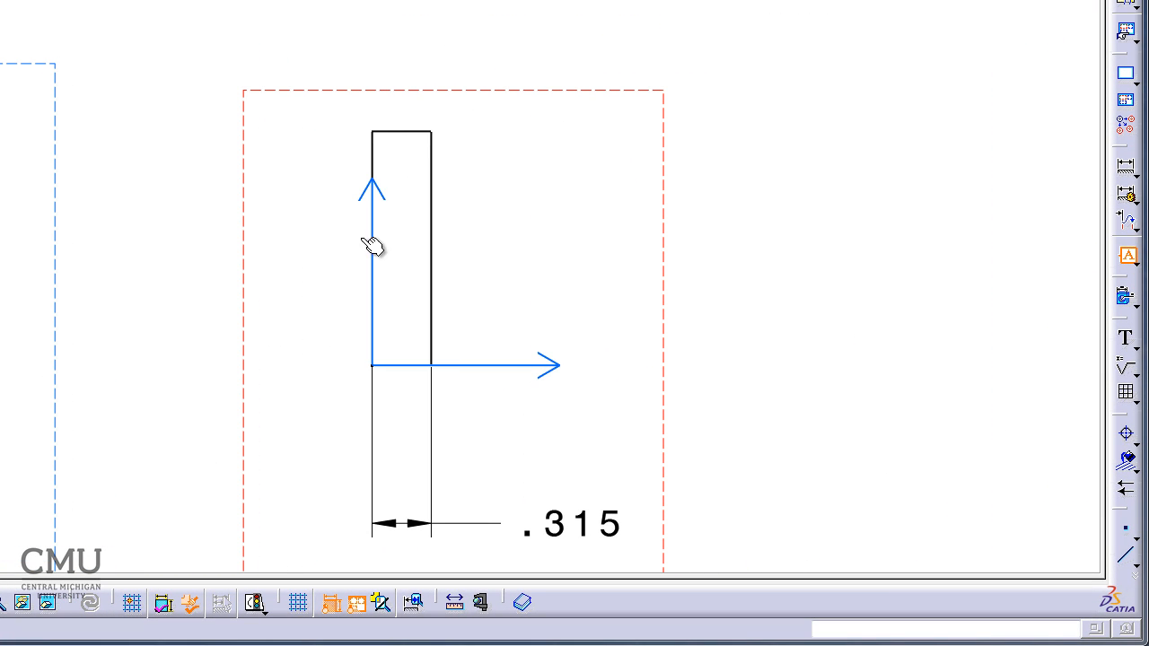
left_click(383, 156)
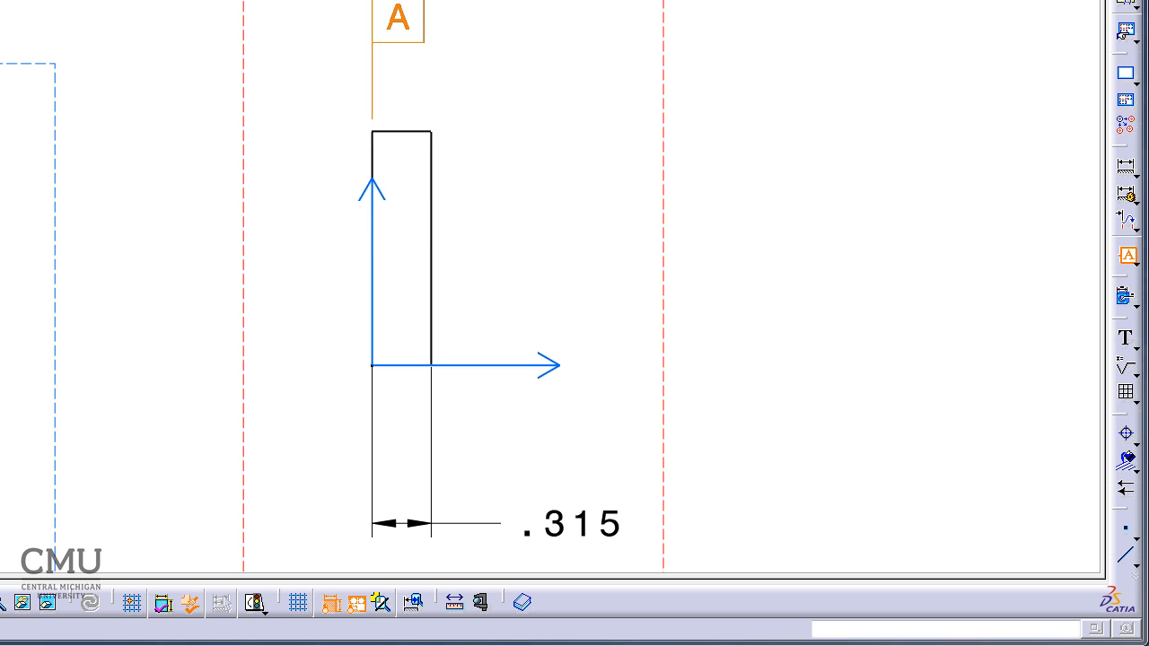
left_click(307, 18)
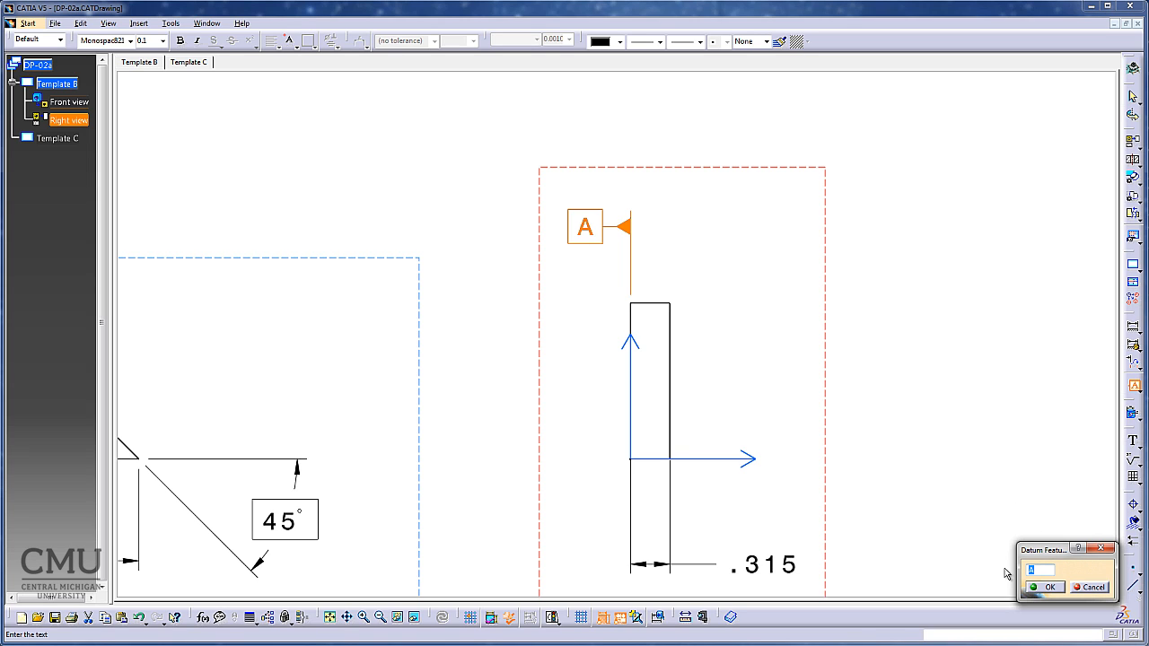
type("L")
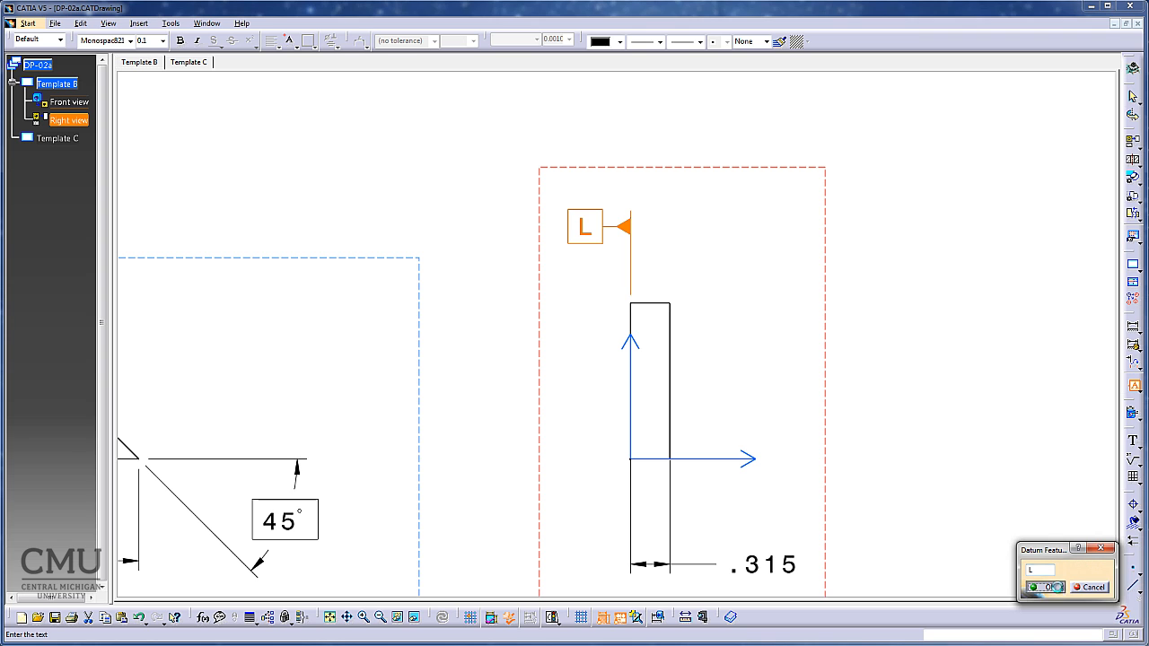
left_click(1046, 588)
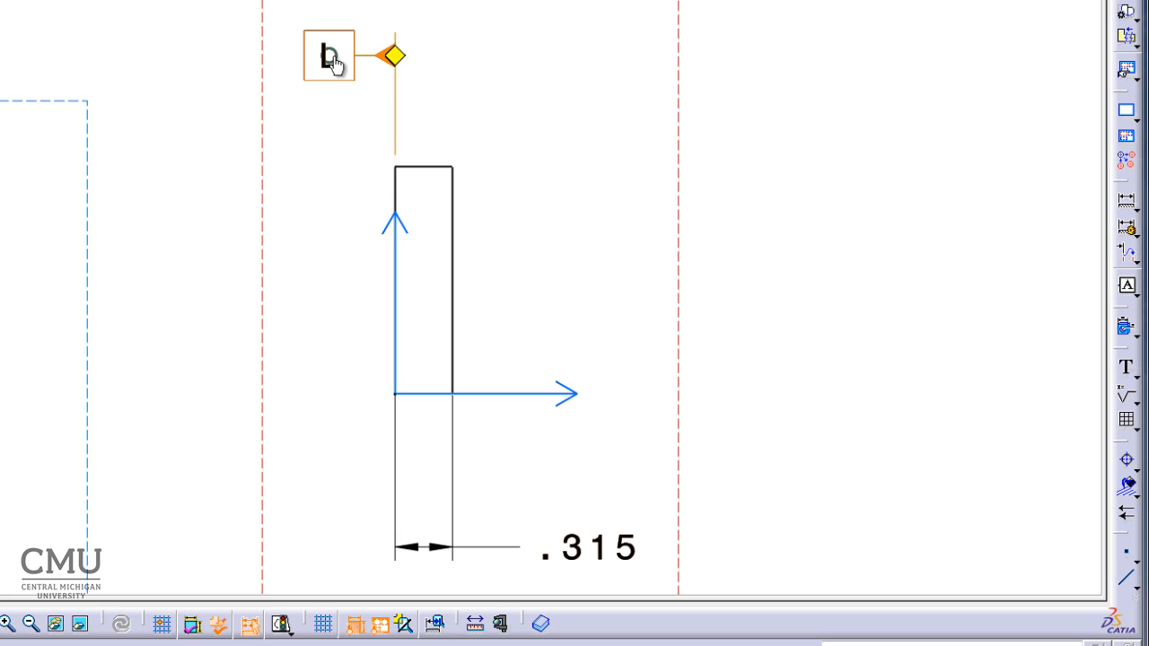
right_click(397, 59)
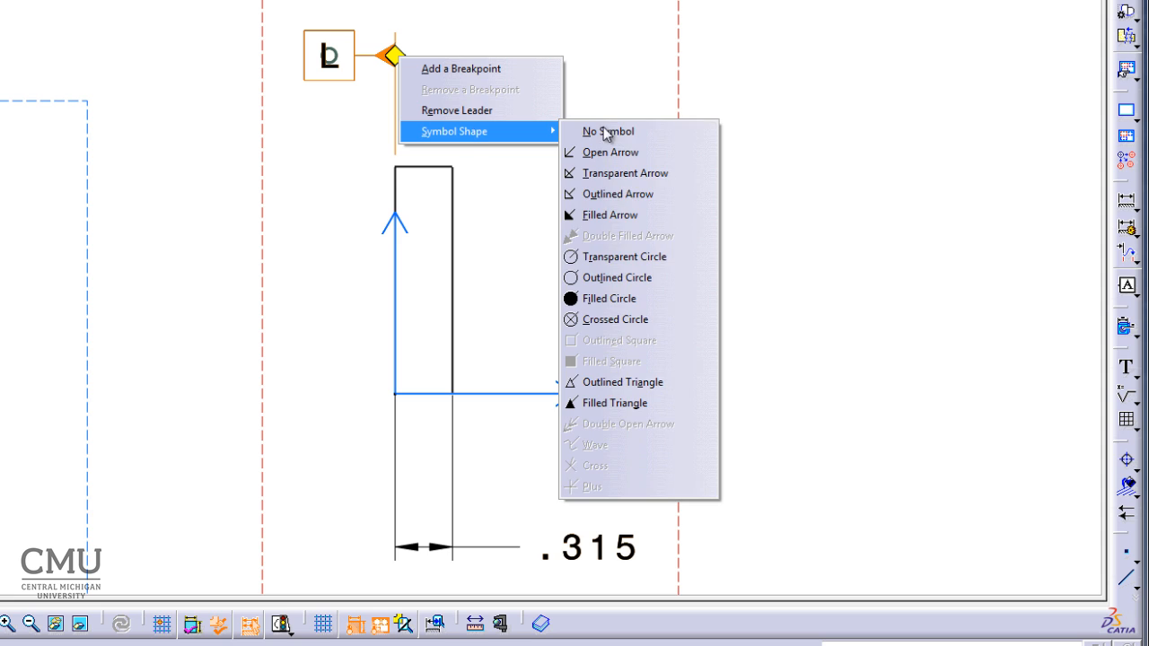
left_click(821, 215)
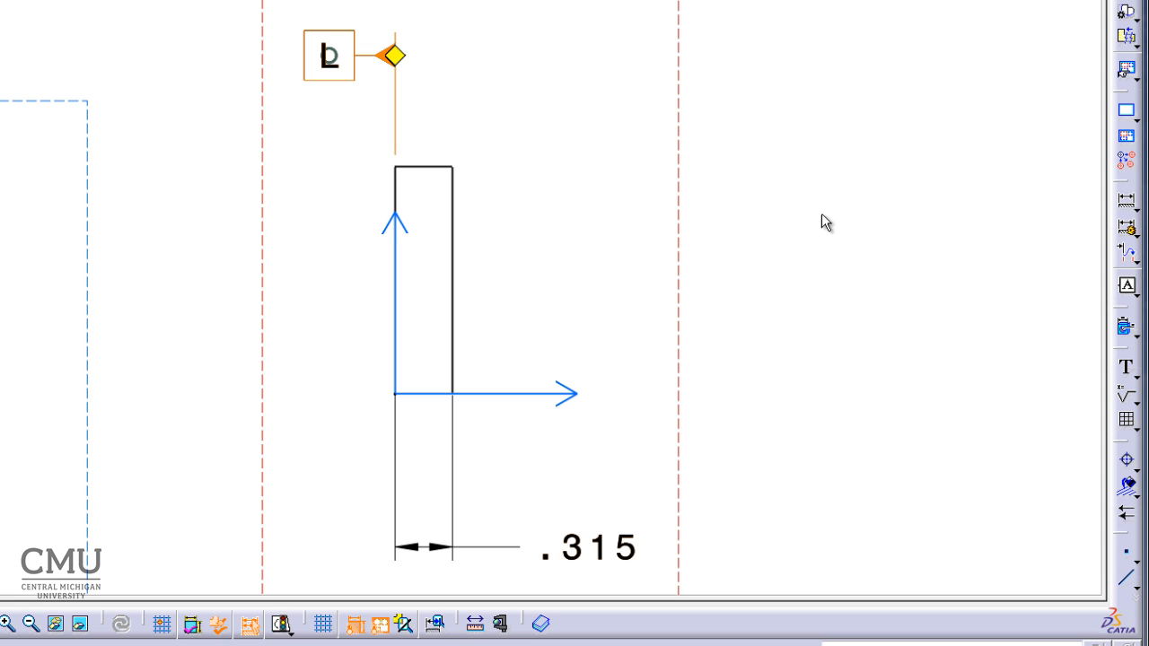
left_click(869, 252)
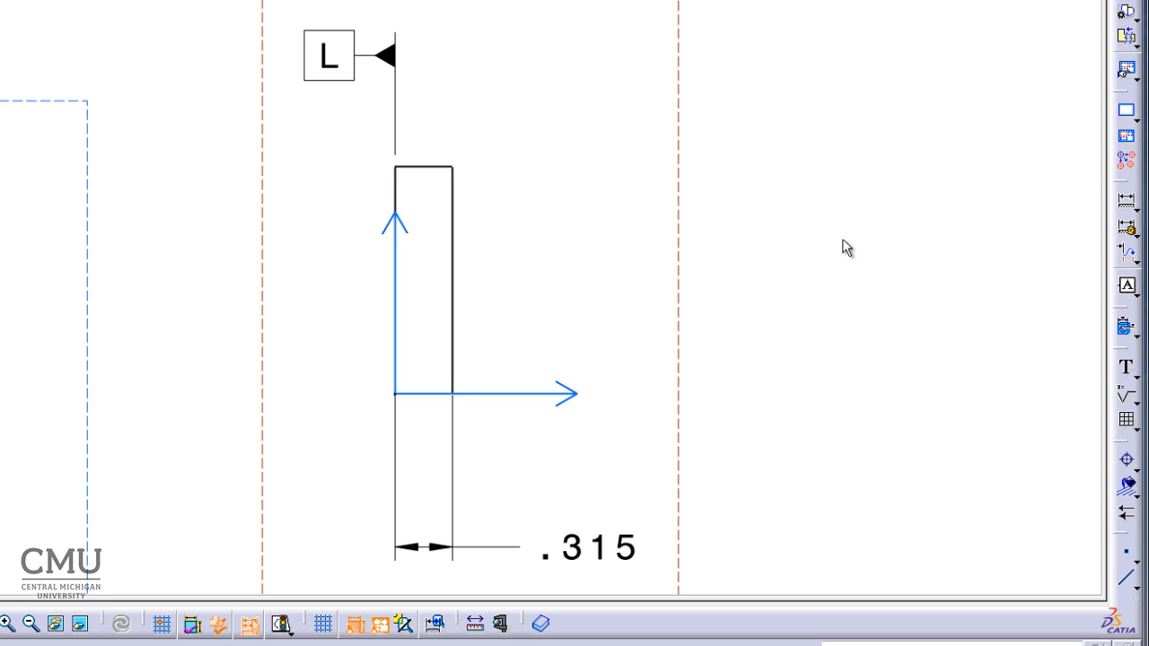
Attach datum feature M to the front view's bottom edge, placing it above the extension line beyond the sloped edge's lower corner.
mouse_move(837, 183)
middle_mouse_down("ctrl")
mouse_move(823, 271)
mouse_move(901, 156)
mouse_move(969, 140)
mouse_move(641, 320)
middle_mouse_up("ctrl")
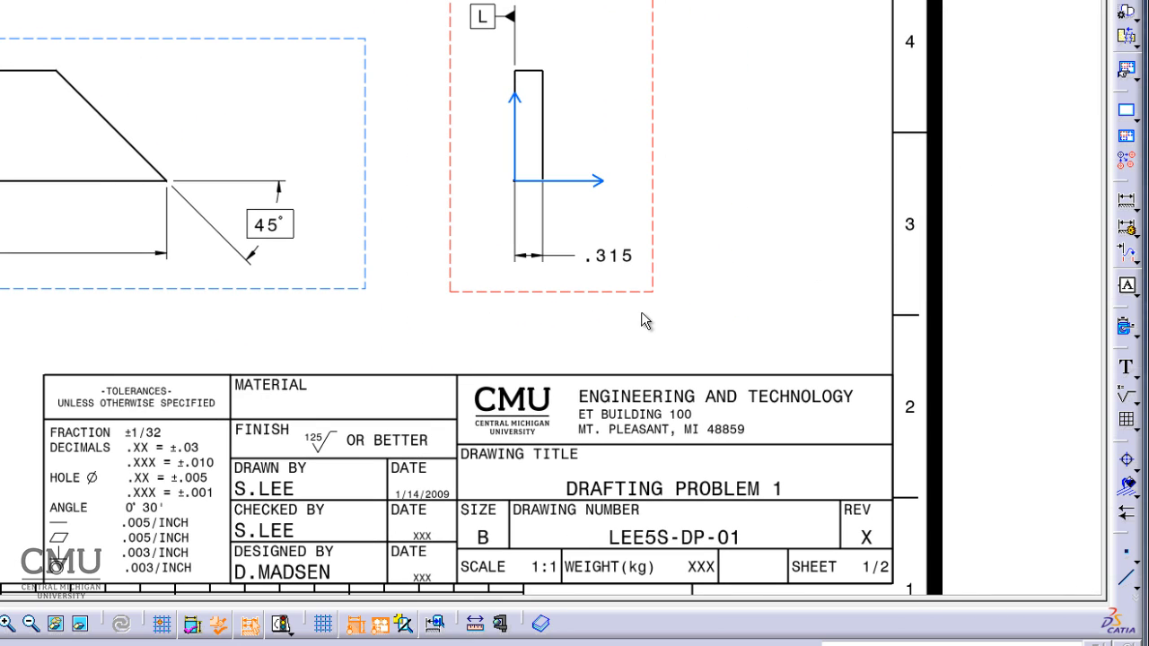
middle_click_drag(0, 391, 82, 358)
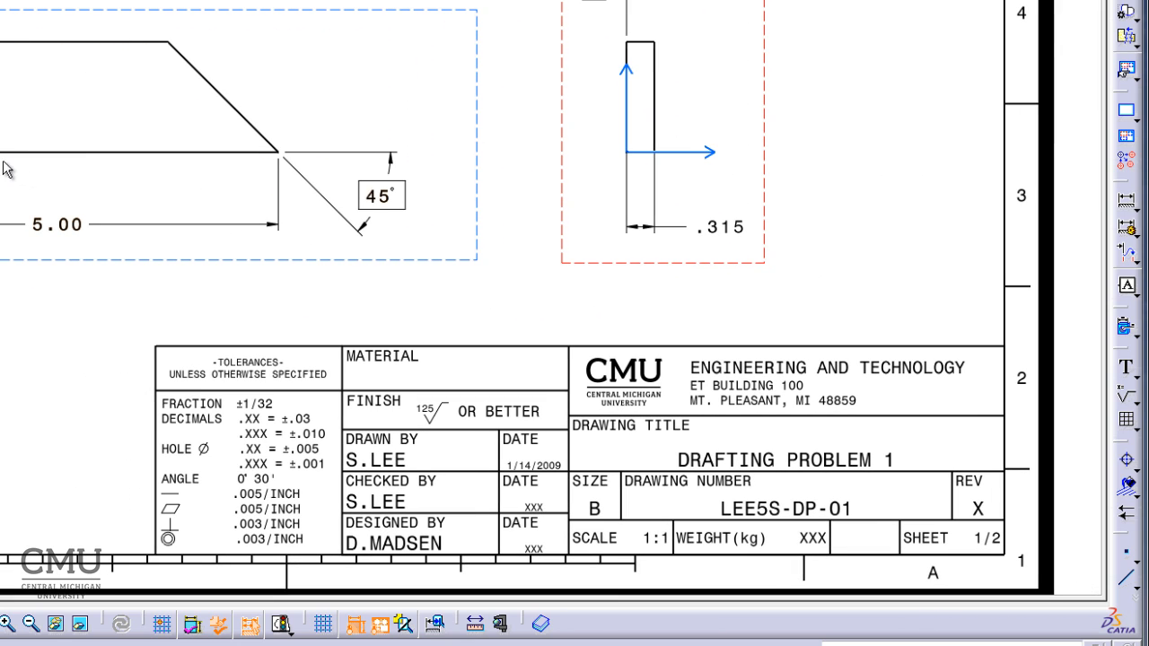
left_click(1129, 286)
left_click(103, 154)
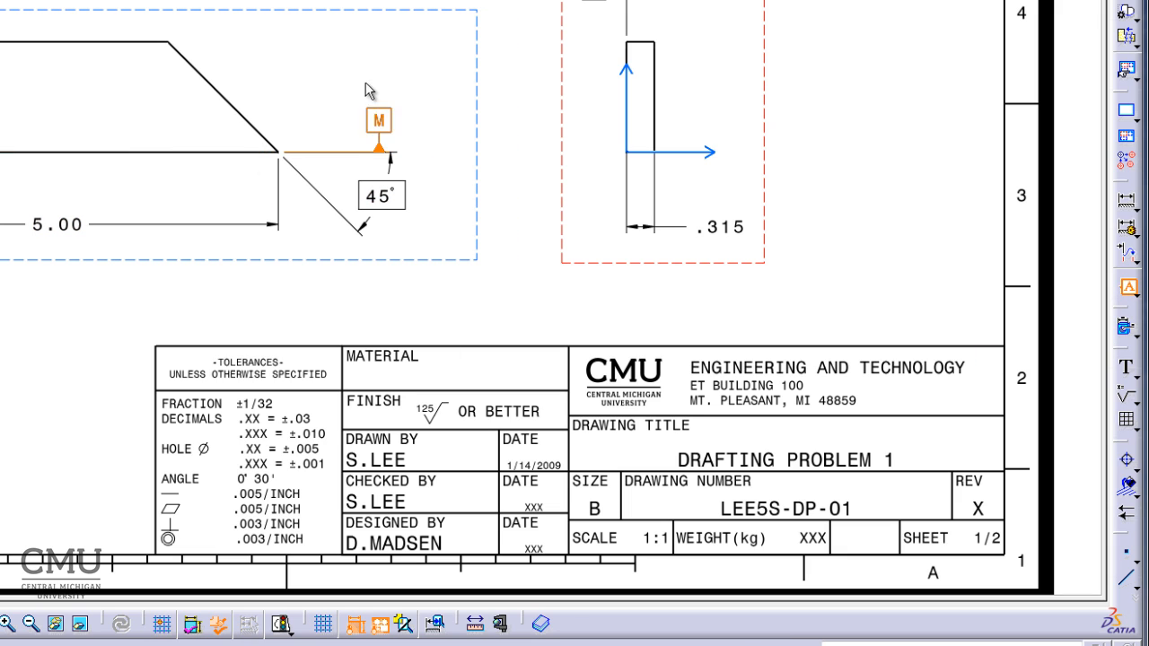
left_click(356, 130)
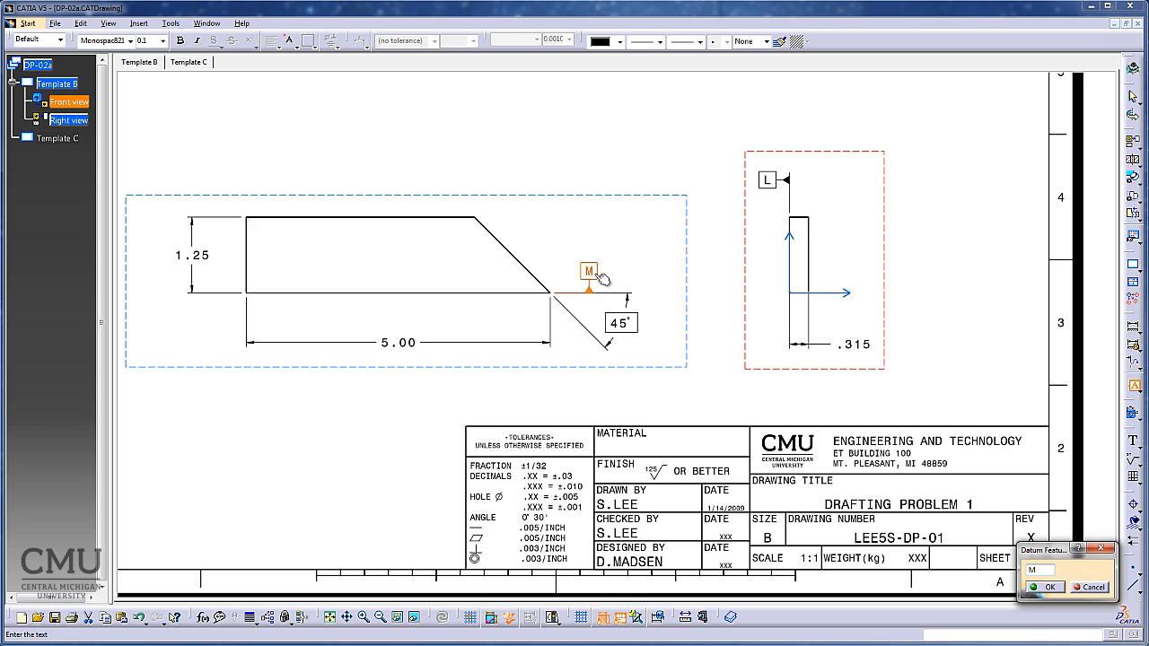
left_click(1047, 587)
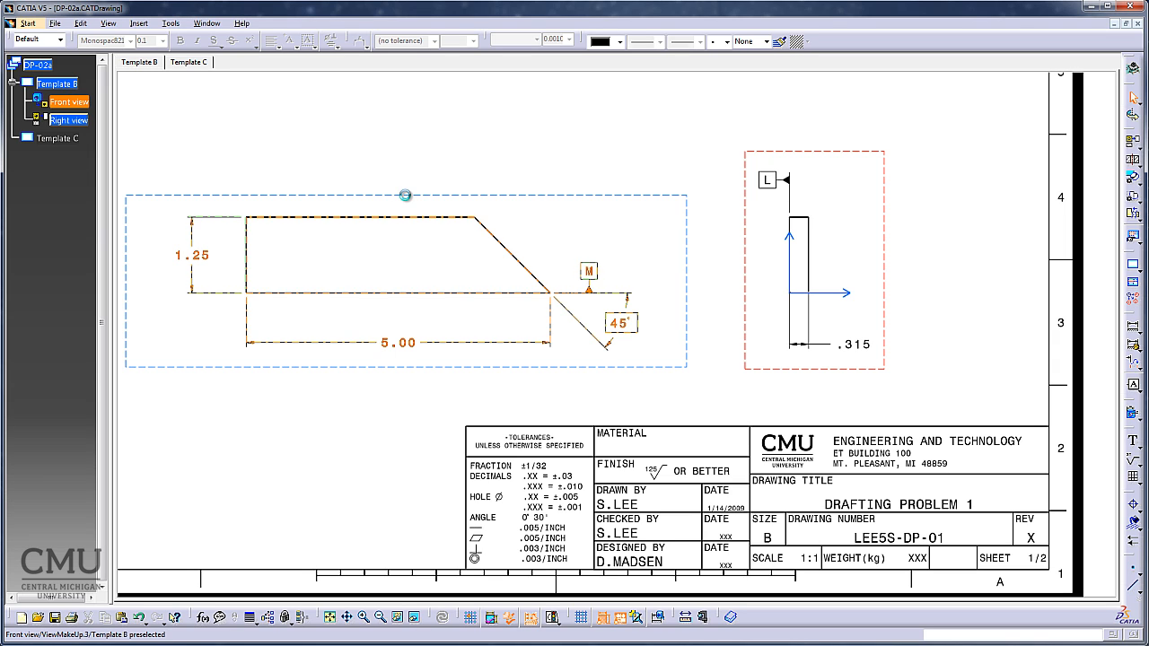
Activate the front view and attach a parallelism tolerance of .006 referenced to datum M to its top edge, near the upper-left corner.
double_click(403, 195)
left_click(301, 409)
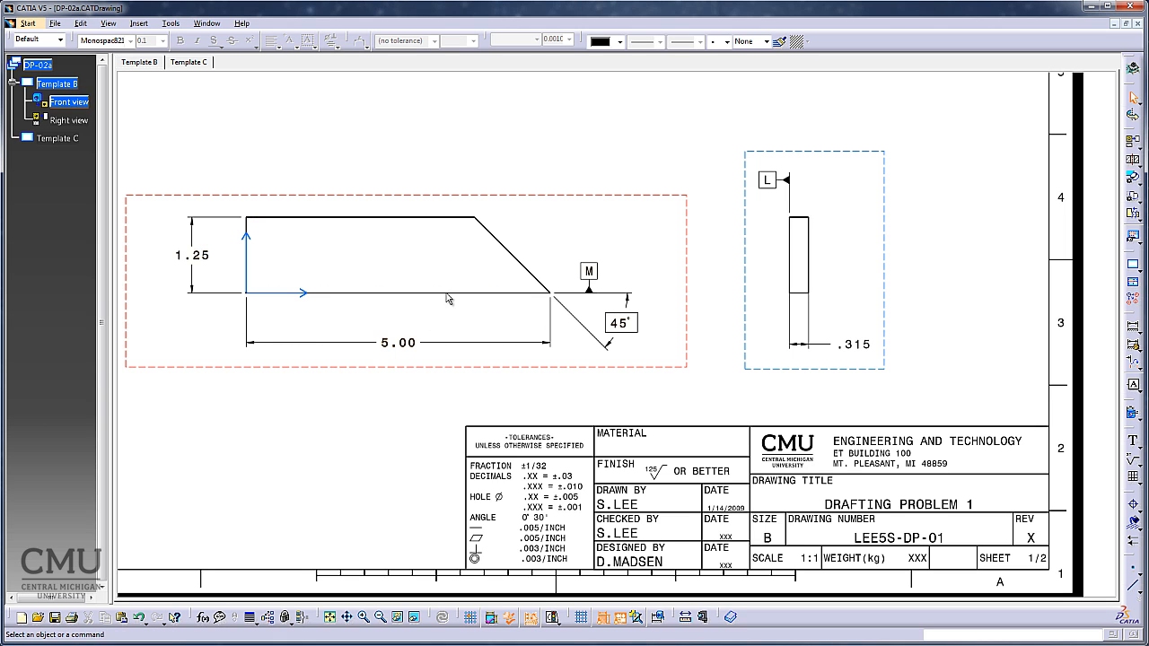
mouse_move(408, 417)
middle_mouse_down()
mouse_move(595, 428)
mouse_move(599, 401)
mouse_move(640, 427)
middle_mouse_up()
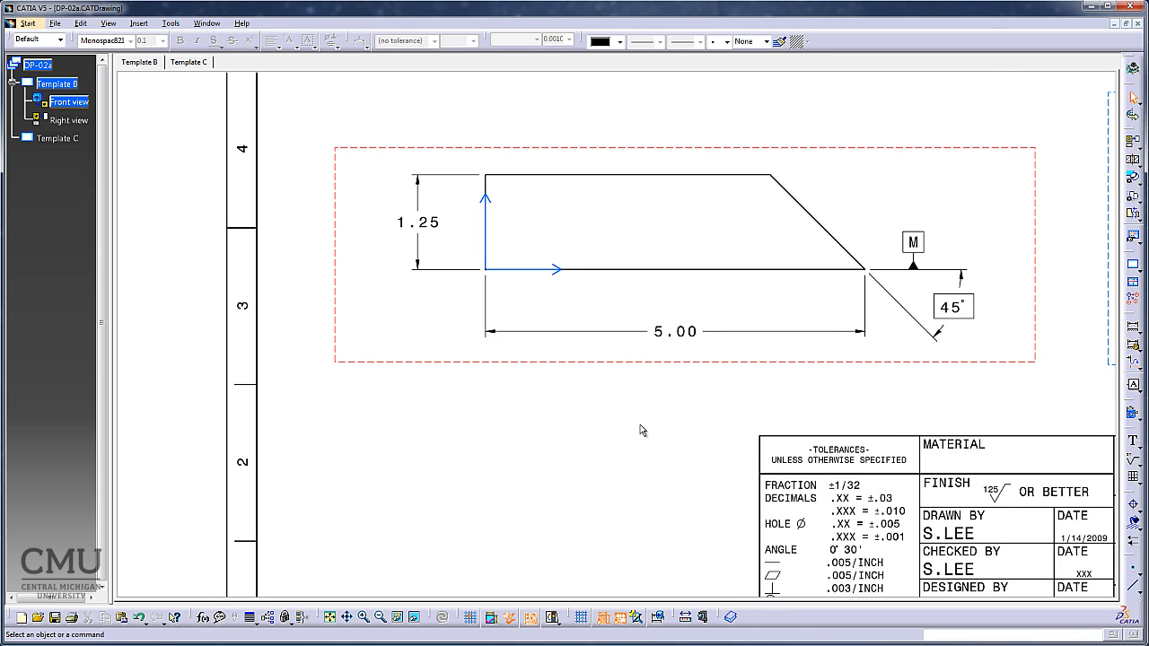
left_click(1133, 385)
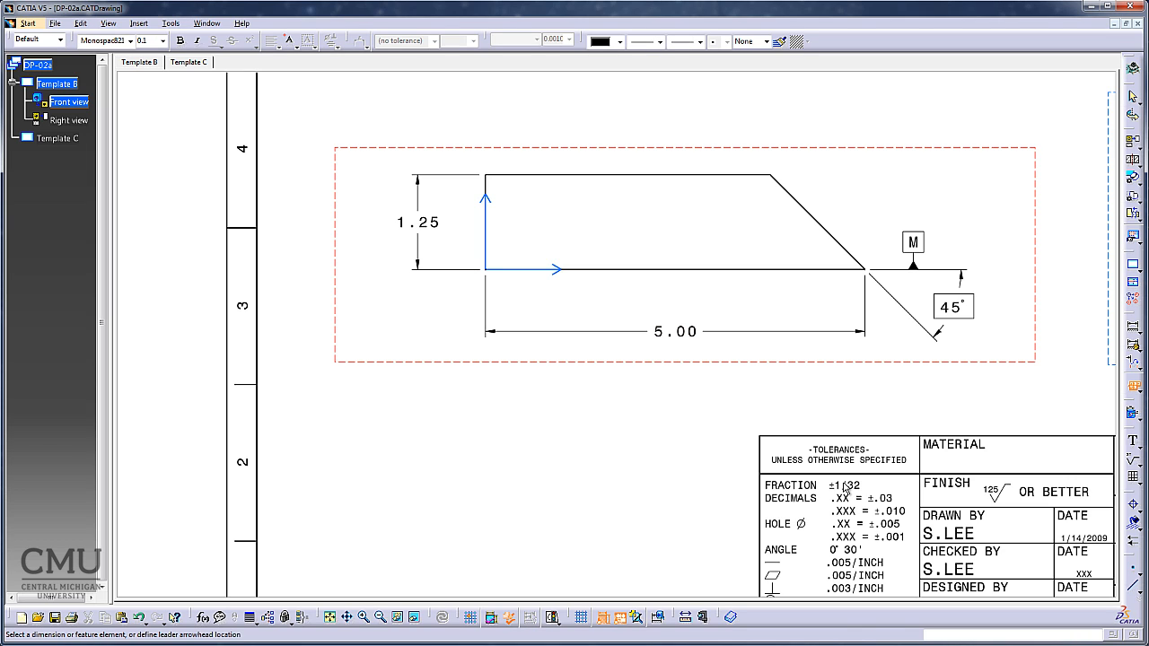
left_click(531, 180)
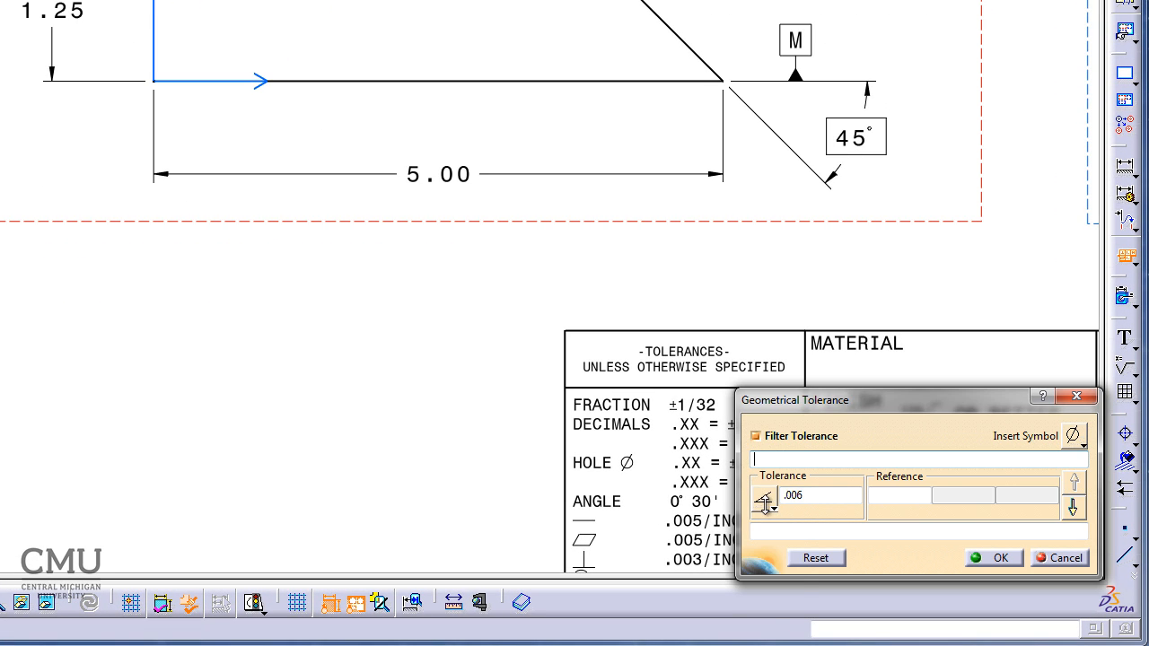
left_click(774, 509)
left_click(784, 635)
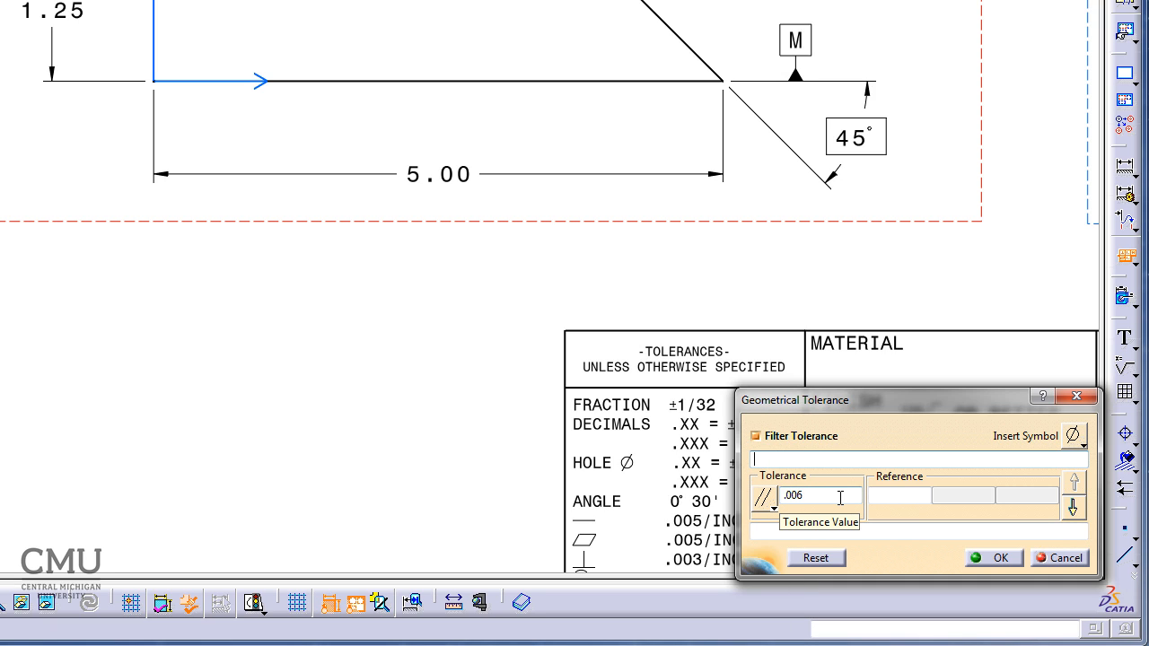
left_click(911, 498)
type("M")
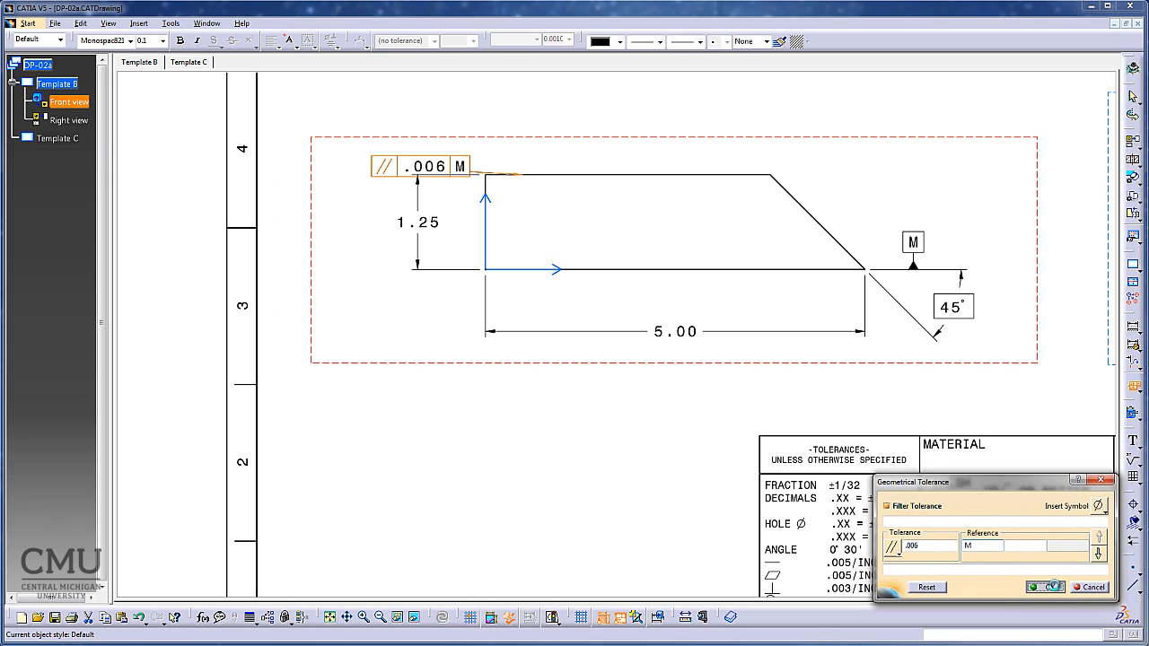
left_click(1051, 587)
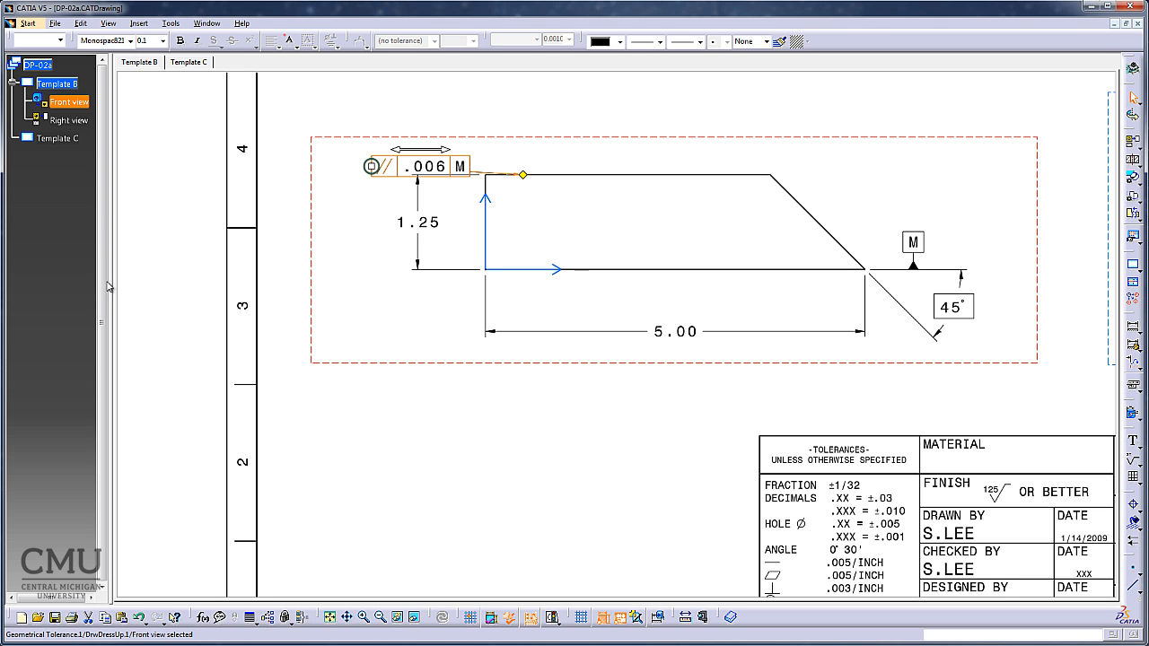
Move the leader's anchor on the parallelism frame to the frame's upper-right corner.
mouse_move(443, 392)
middle_mouse_down("ctrl")
mouse_move(446, 329)
mouse_move(752, 482)
mouse_move(744, 499)
middle_mouse_up("ctrl")
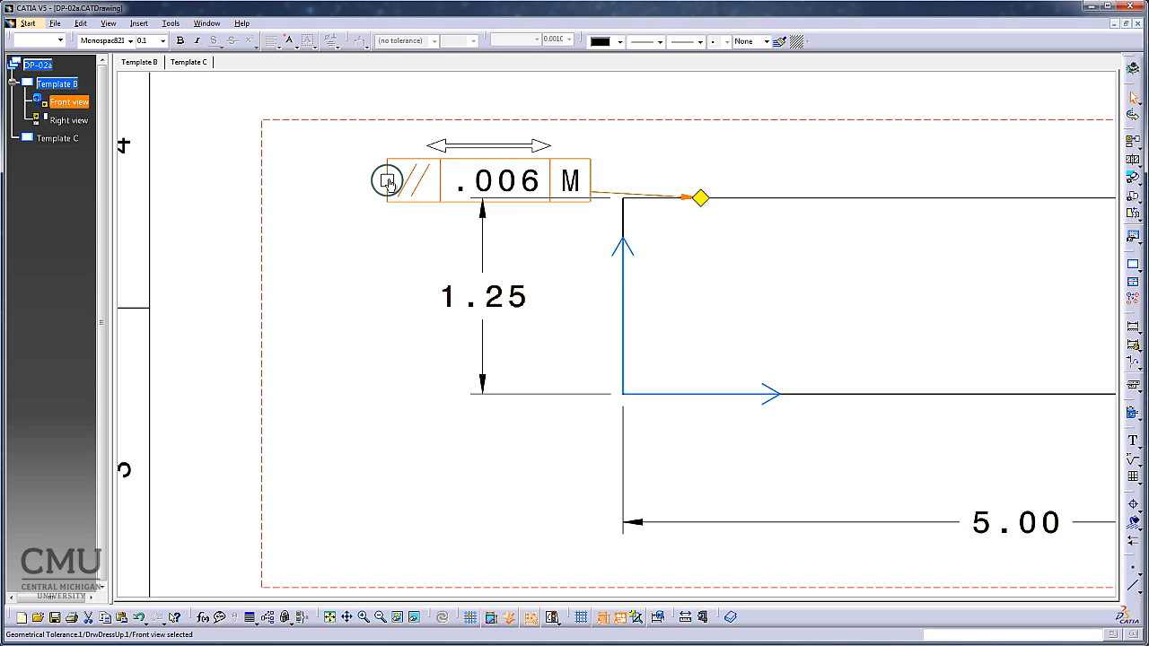
left_click(594, 165)
left_click(389, 185)
left_click(341, 208)
left_click(408, 184)
left_click_drag(387, 180, 608, 162)
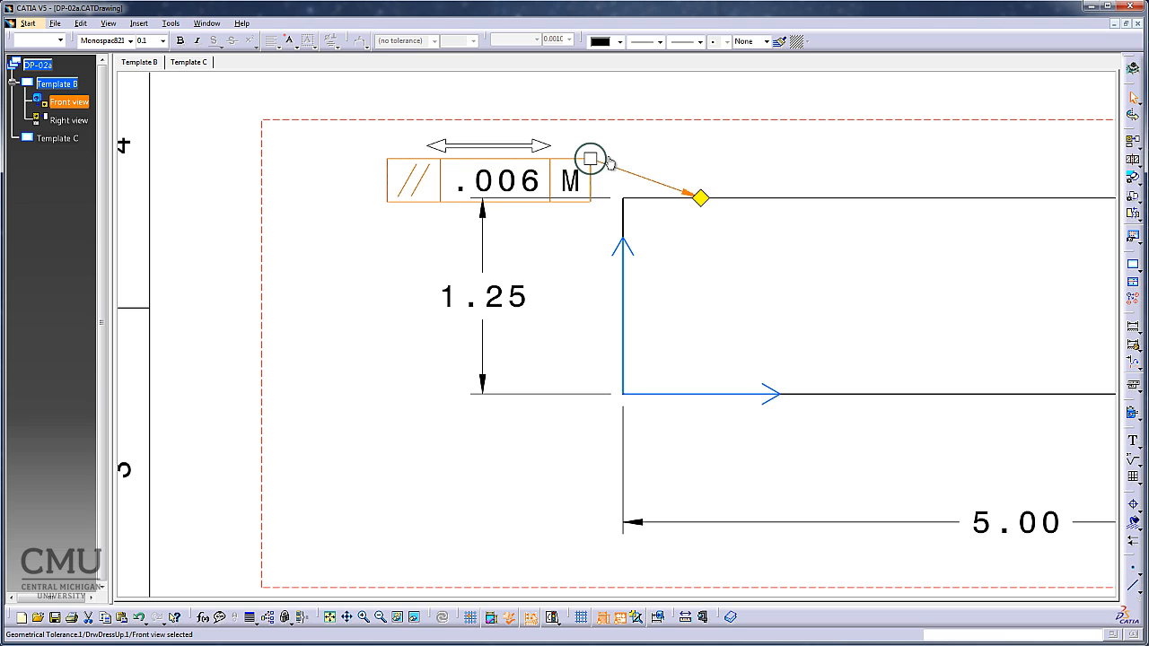
left_click(326, 319)
Set the symbol shape at the end of the parallelism tolerance's leader to No Symbol.
left_click(470, 157)
right_click(702, 198)
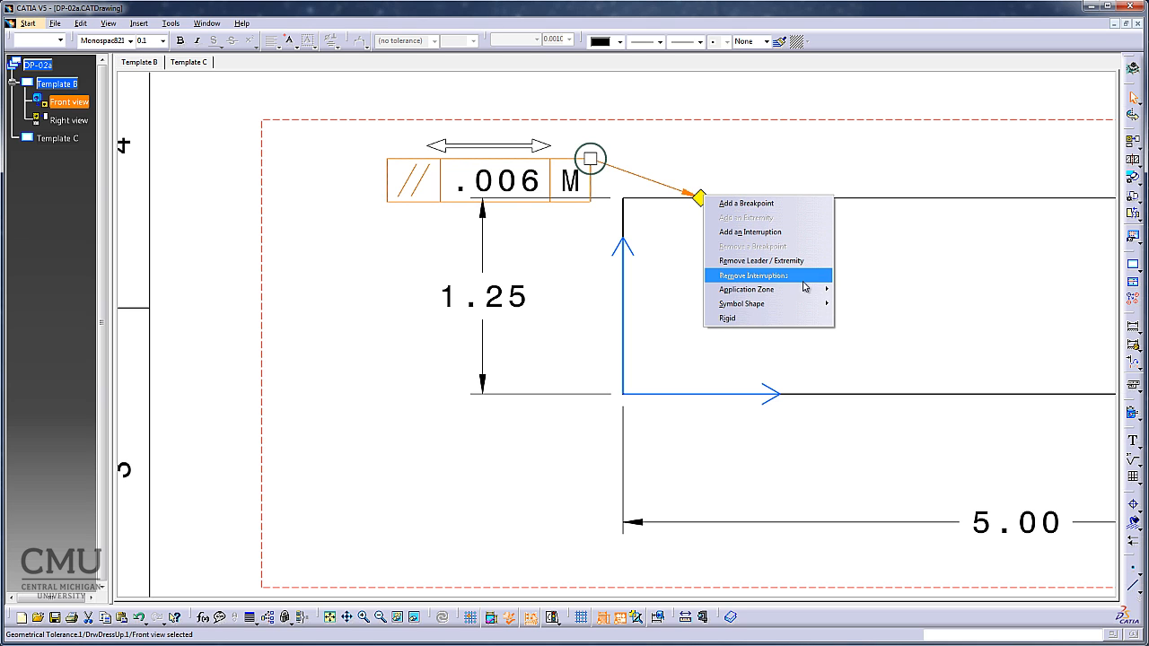
mouse_move(802, 310)
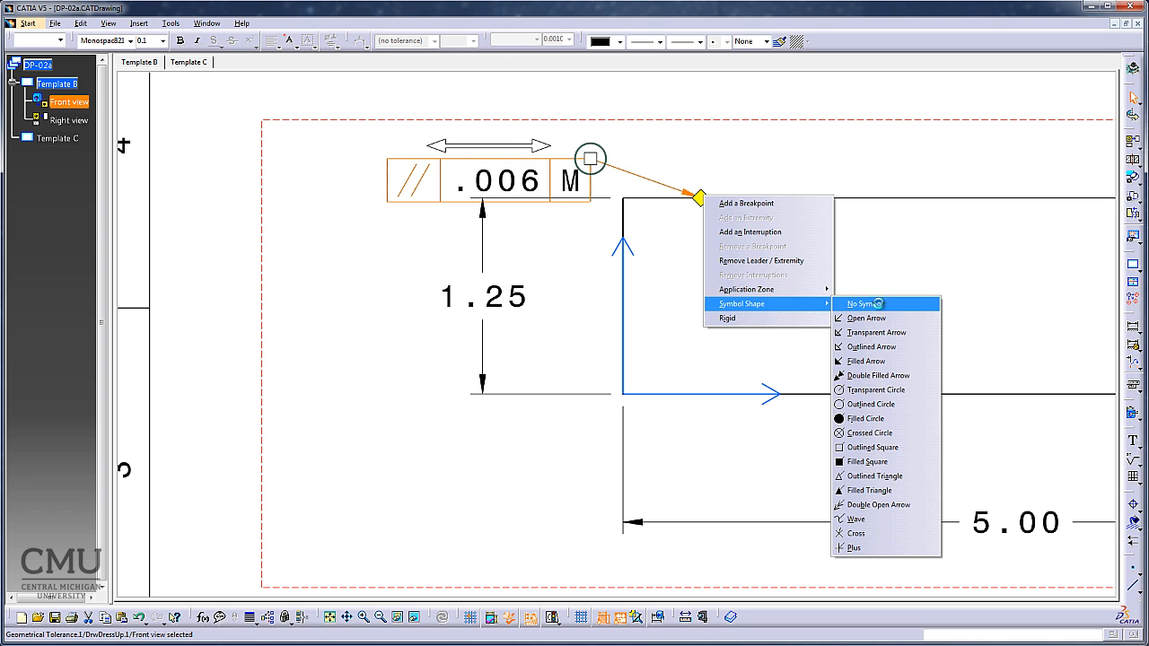
left_click(880, 308)
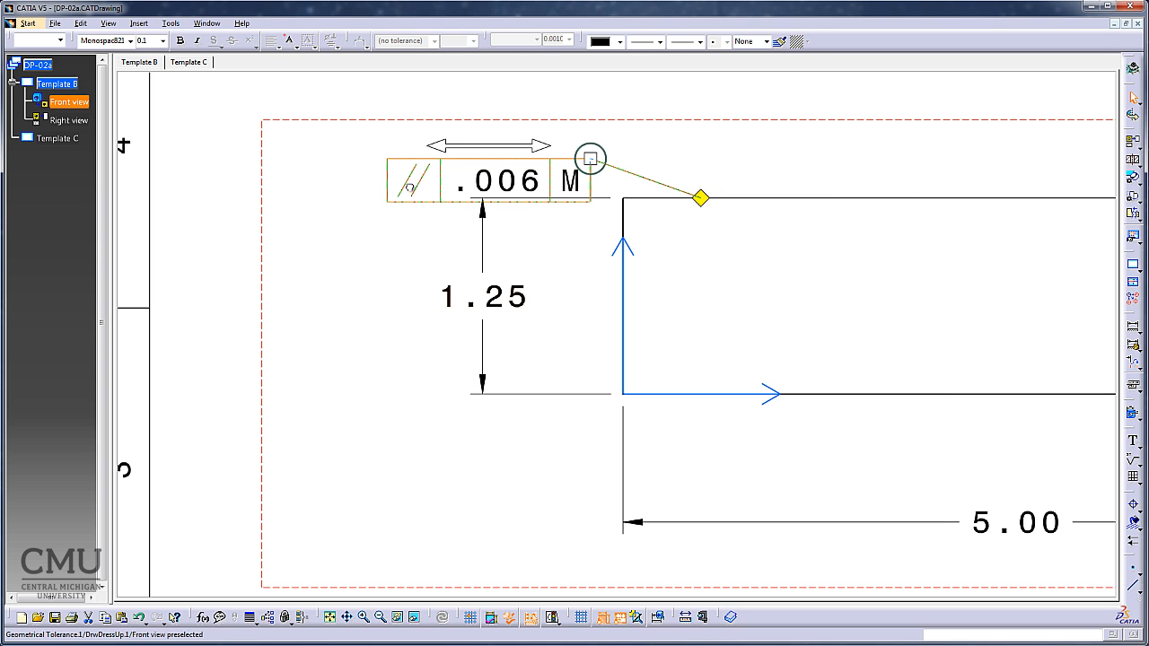
Move the parallelism frame left of the height dimension, level with the top edge, and end its leader at the profile's upper-left corner.
left_click_drag(409, 188, 229, 227)
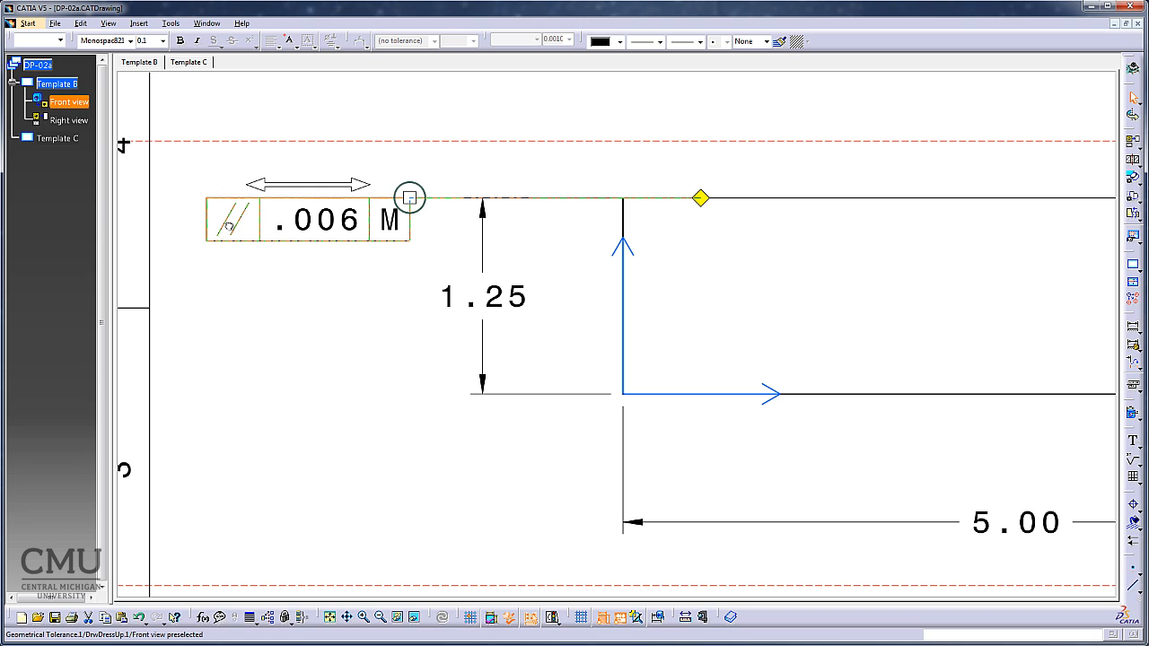
left_click(269, 348)
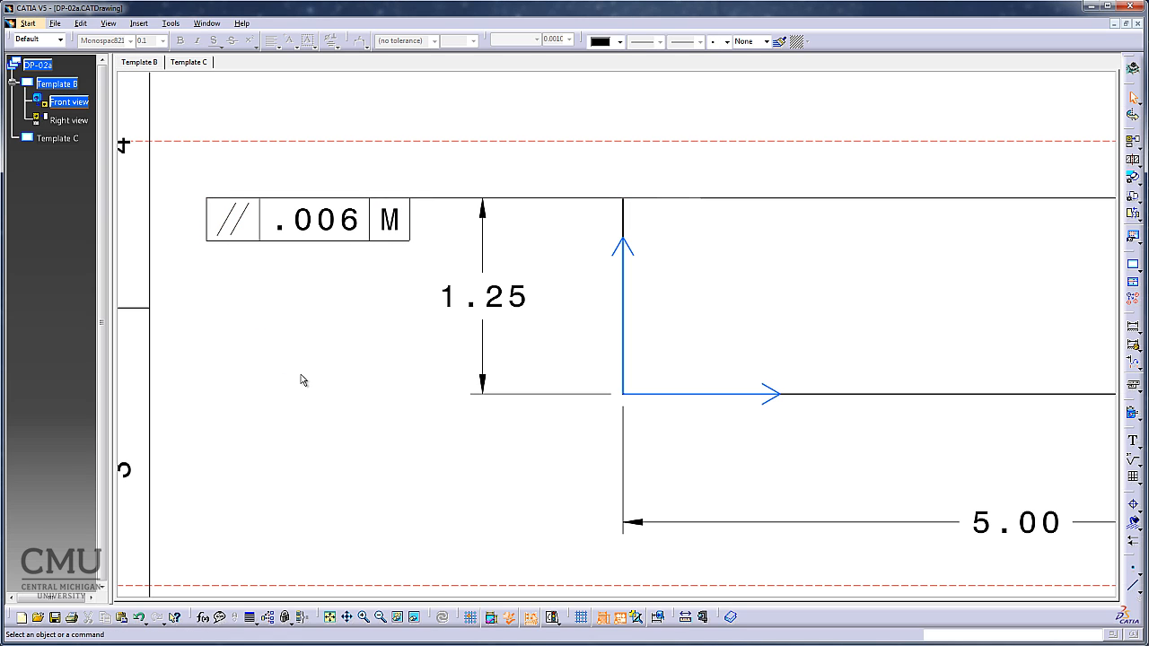
left_click(326, 215)
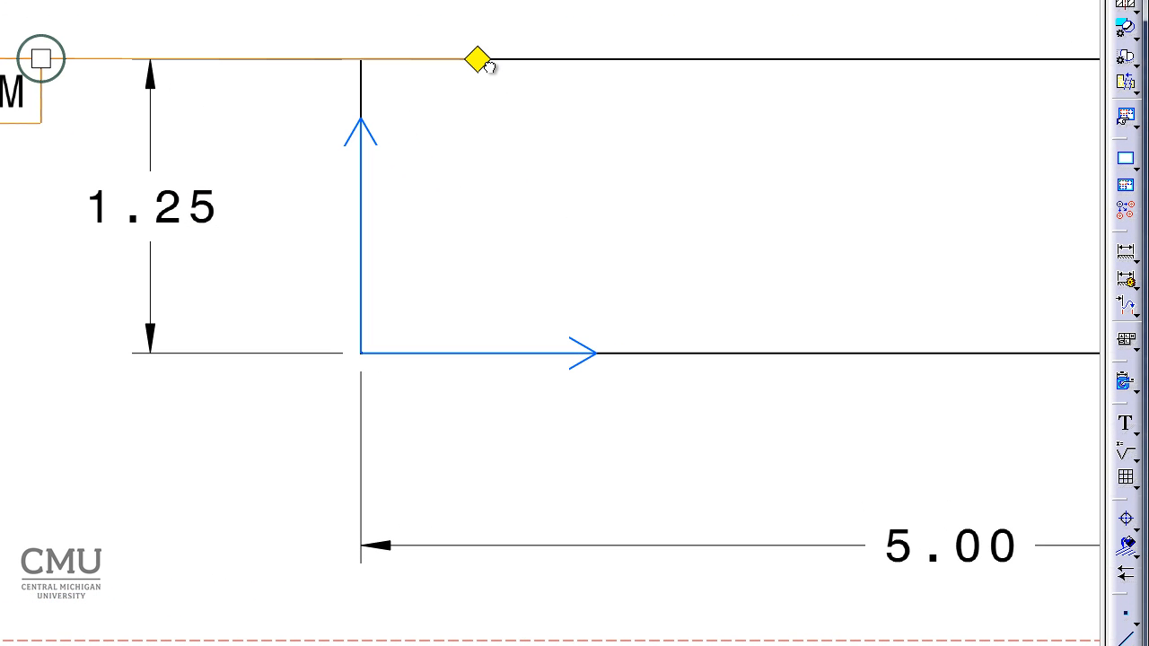
left_click_drag(486, 66, 351, 63)
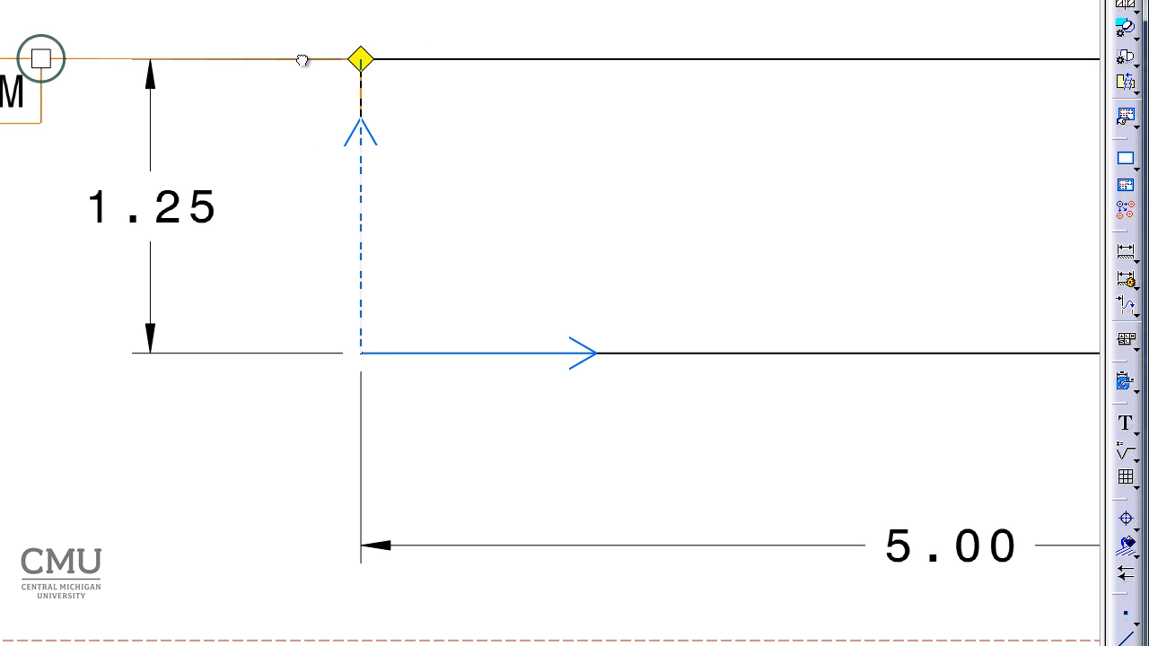
left_click(238, 179)
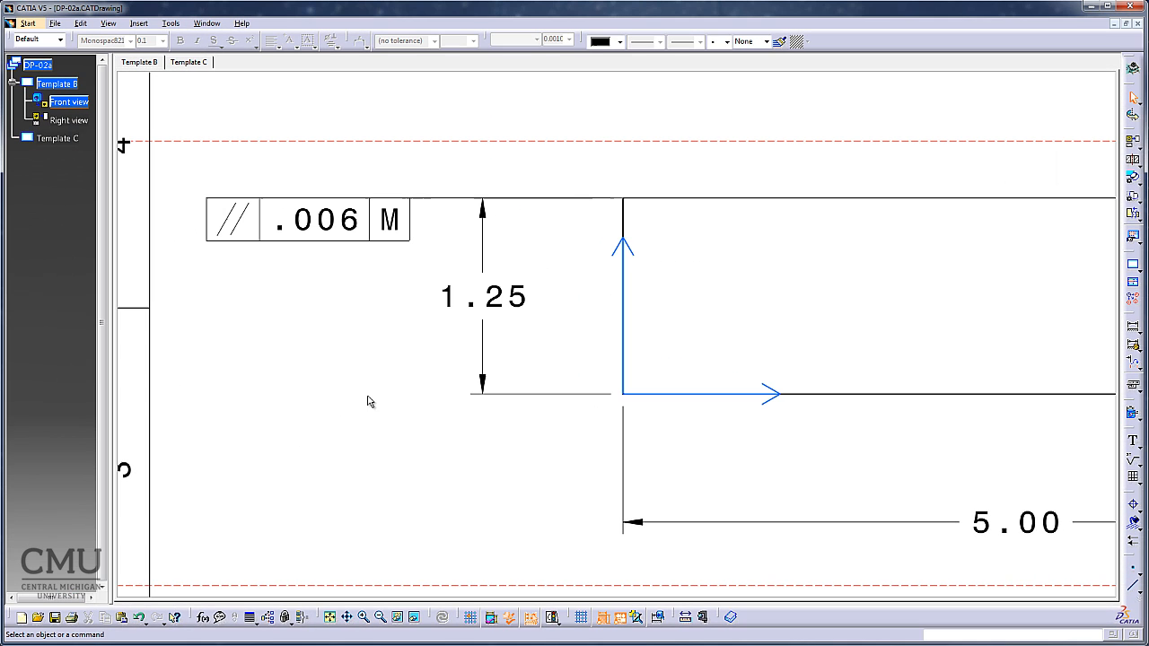
Attach a perpendicularity tolerance of .031 referenced to datum M to the front view's left vertical edge, with its frame below the 5.00 dimension.
left_click(330, 617)
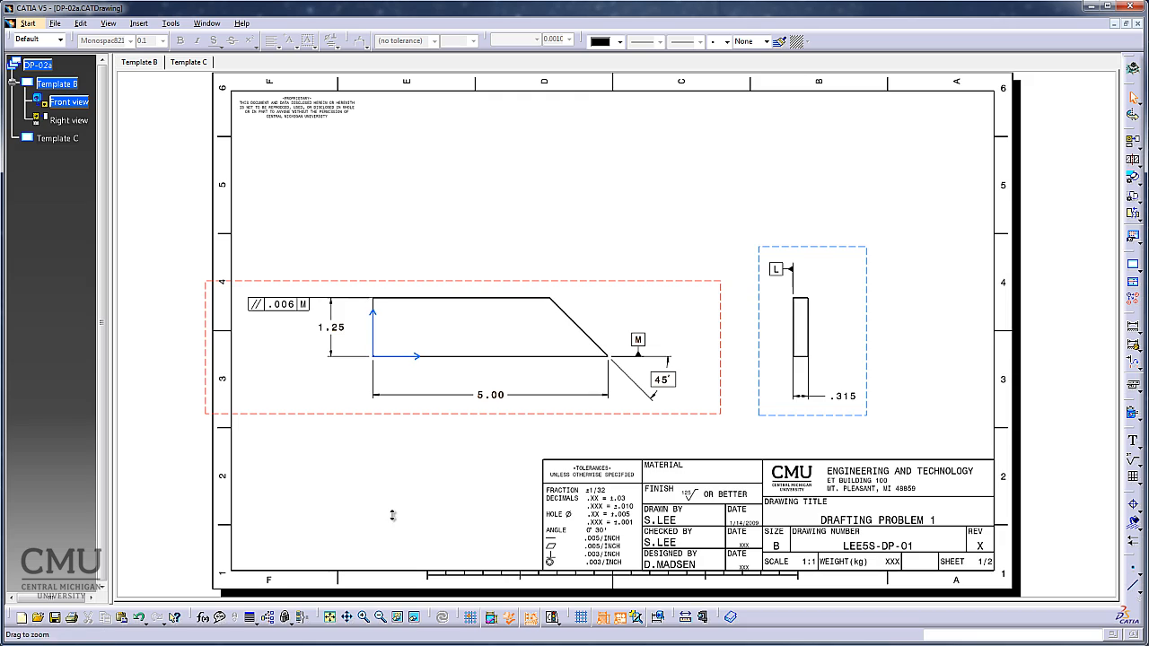
mouse_move(393, 515)
middle_mouse_down("ctrl")
mouse_move(385, 448)
mouse_move(438, 458)
mouse_move(639, 377)
mouse_move(666, 414)
middle_mouse_up("ctrl")
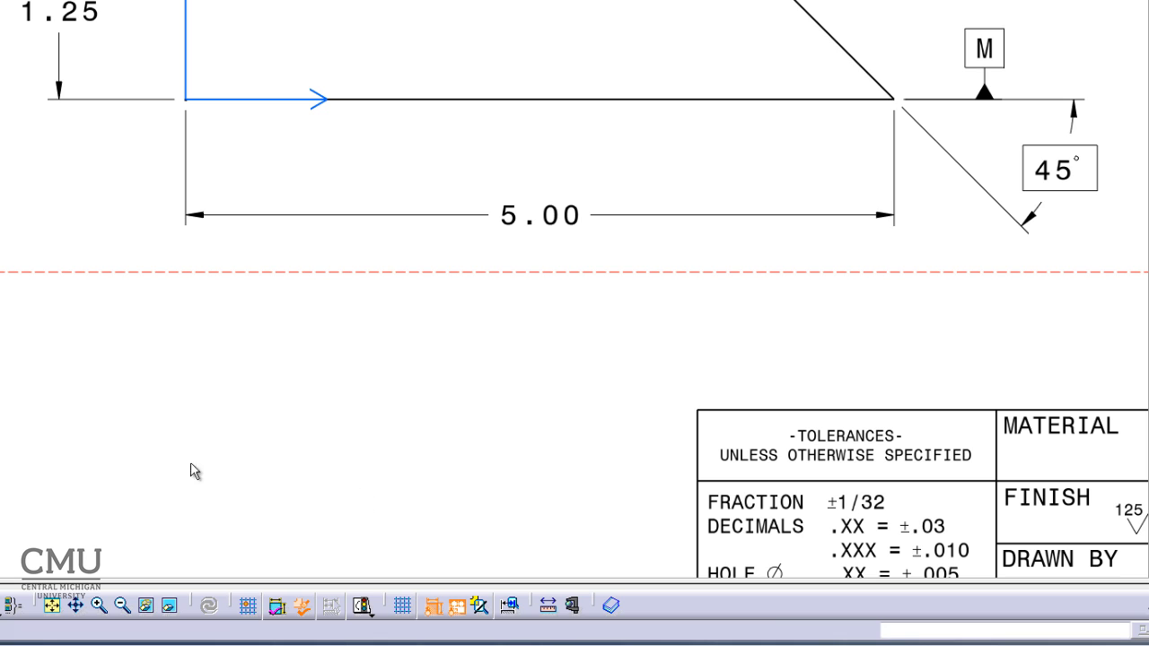
left_click(191, 76)
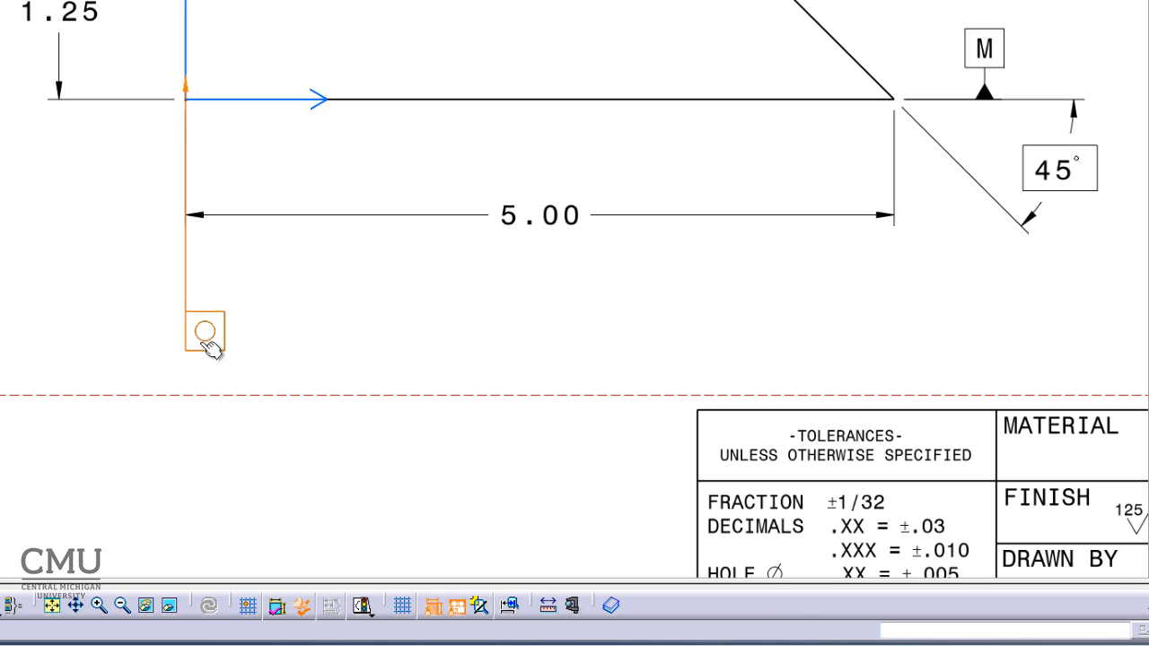
left_click(206, 352)
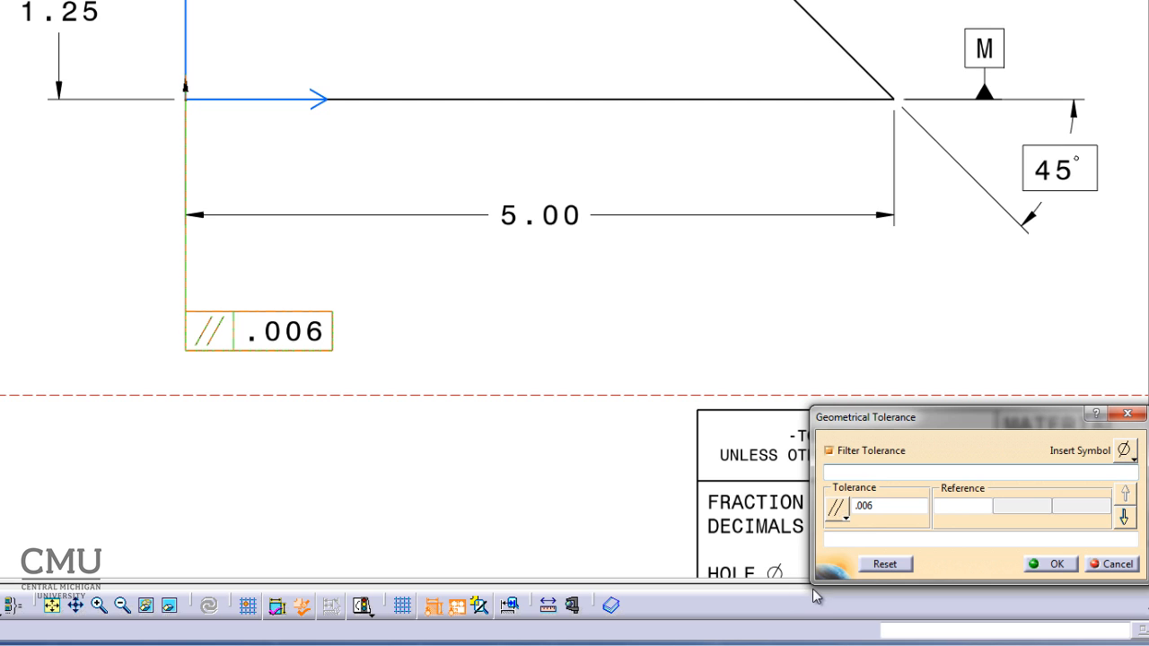
left_click(850, 524)
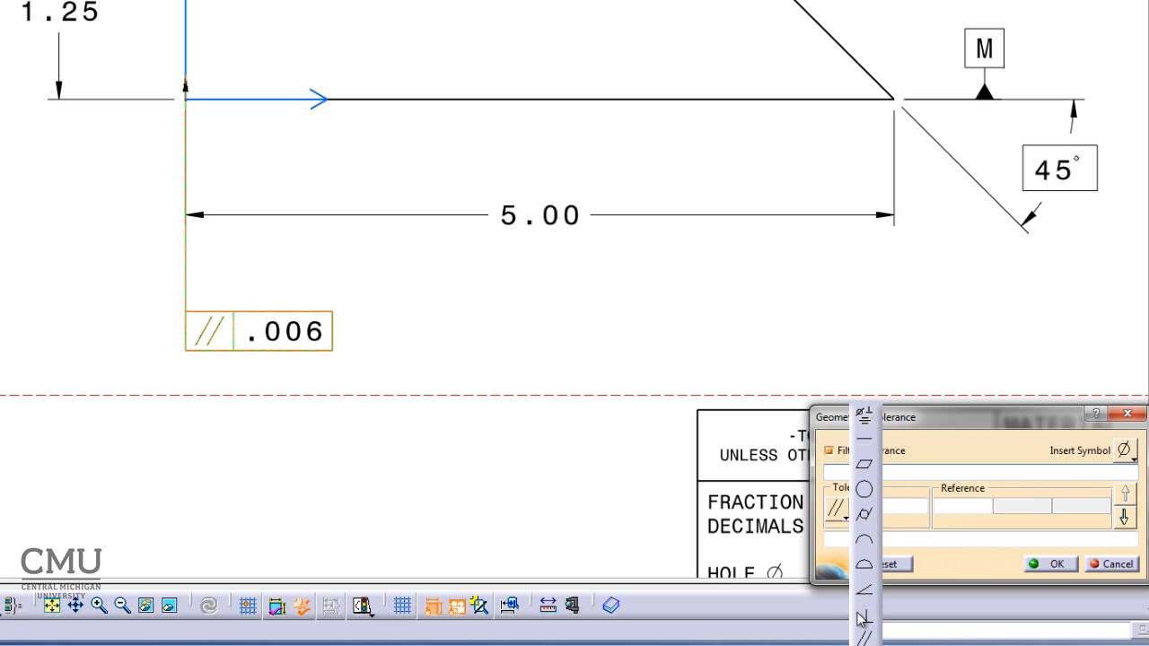
left_click(862, 514)
double_click(889, 507)
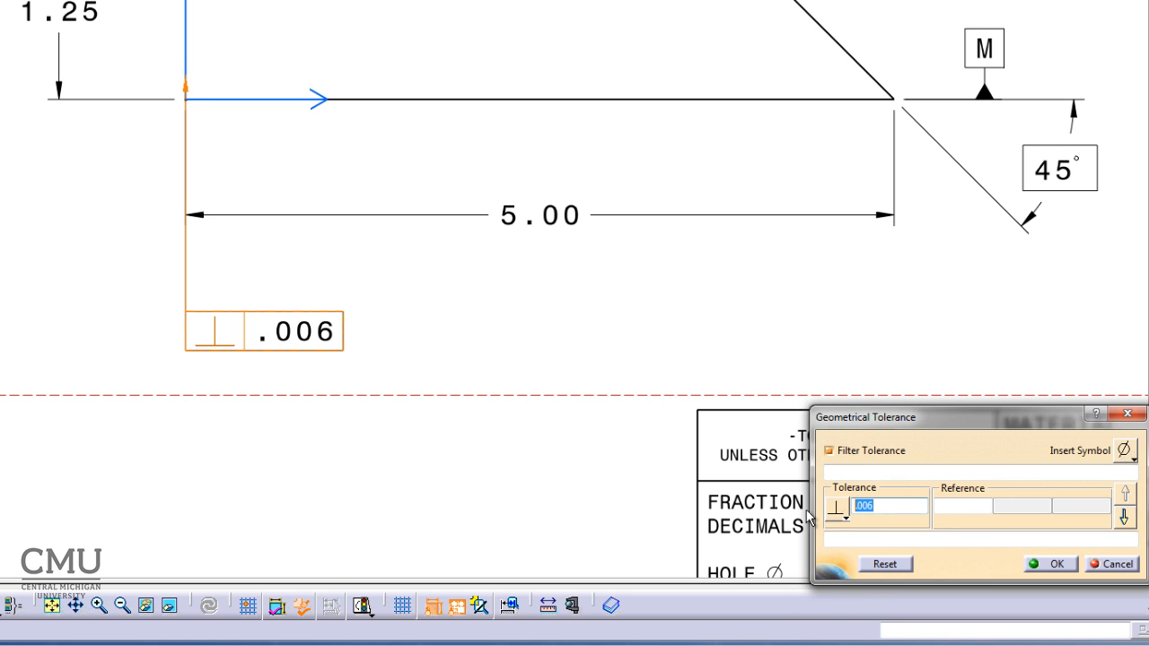
type(".031")
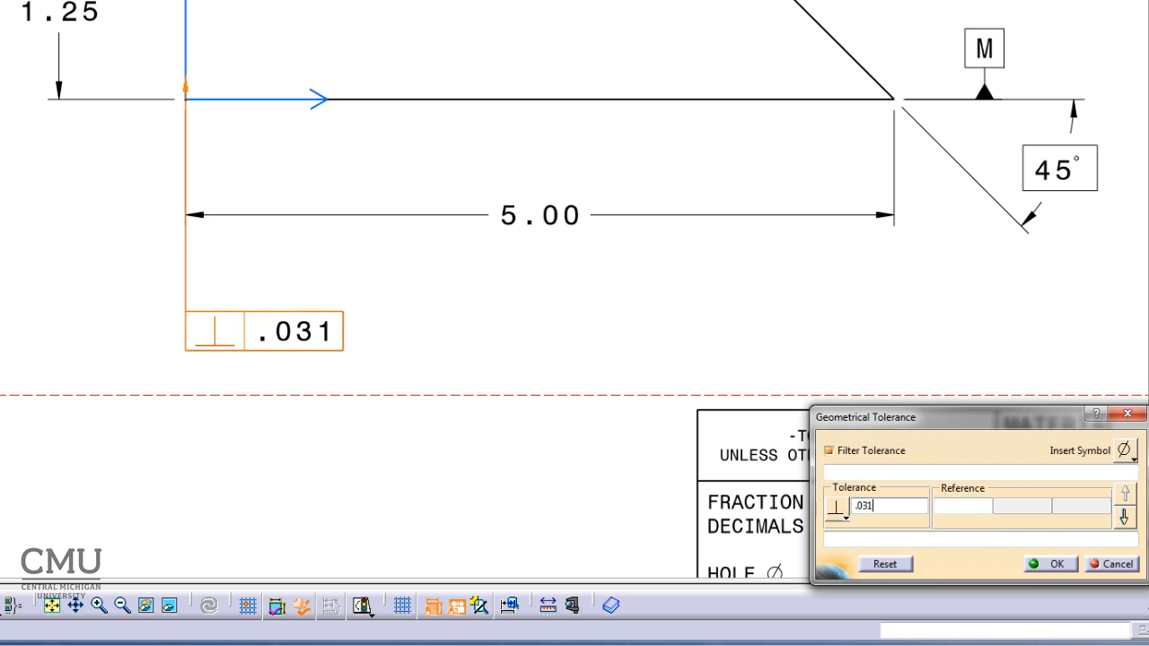
left_click(962, 505)
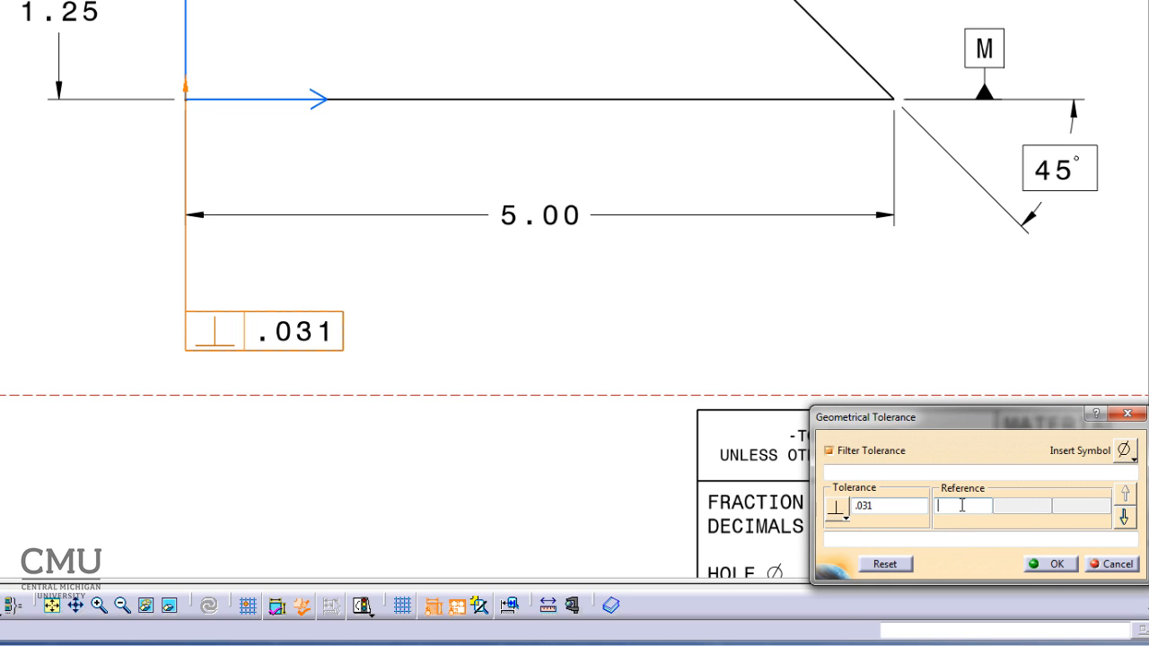
type("M")
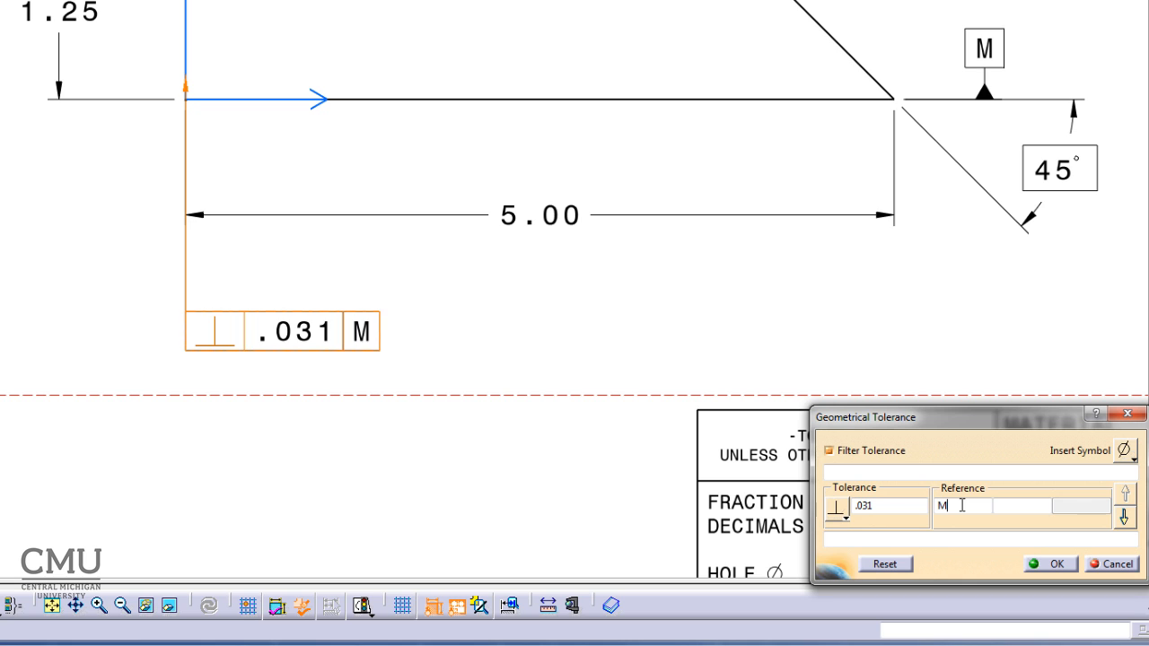
left_click(1056, 564)
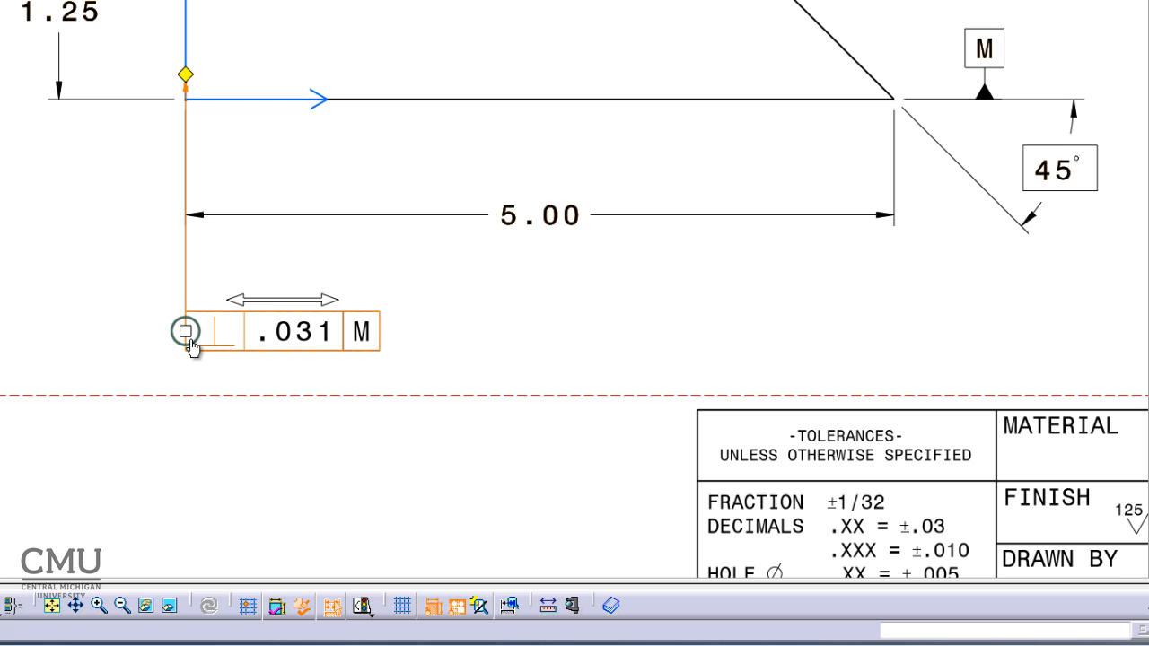
Set the perpendicularity leader's symbol shape to No Symbol and position the frame below the left end of the 5.00 dimension.
right_click(186, 77)
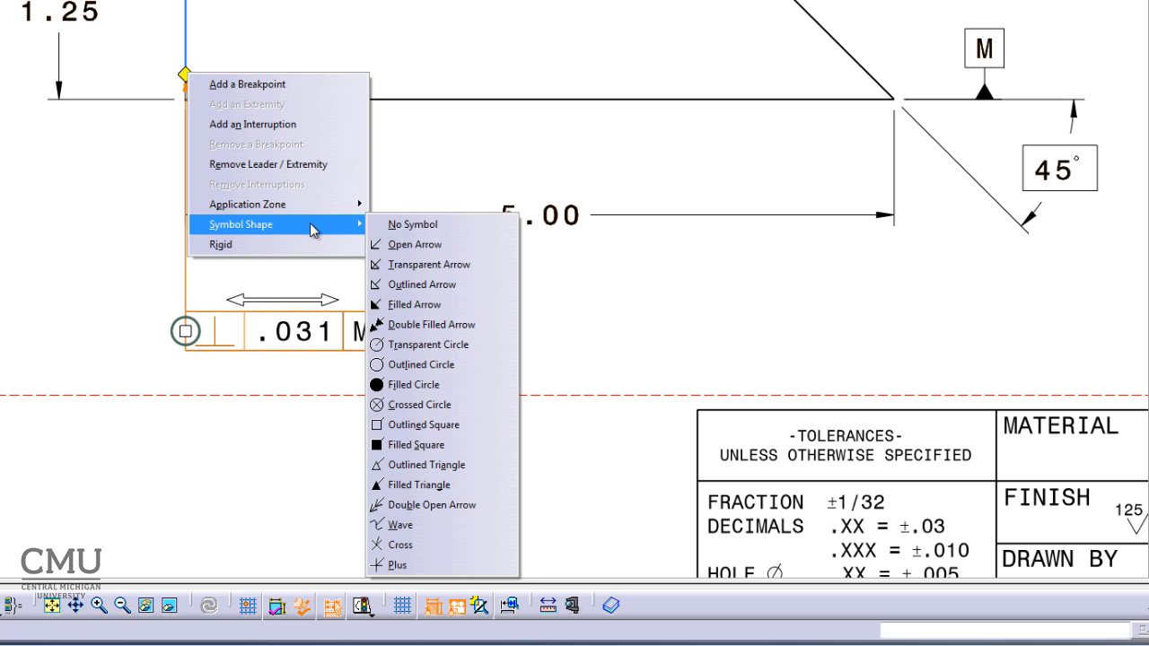
left_click(328, 226)
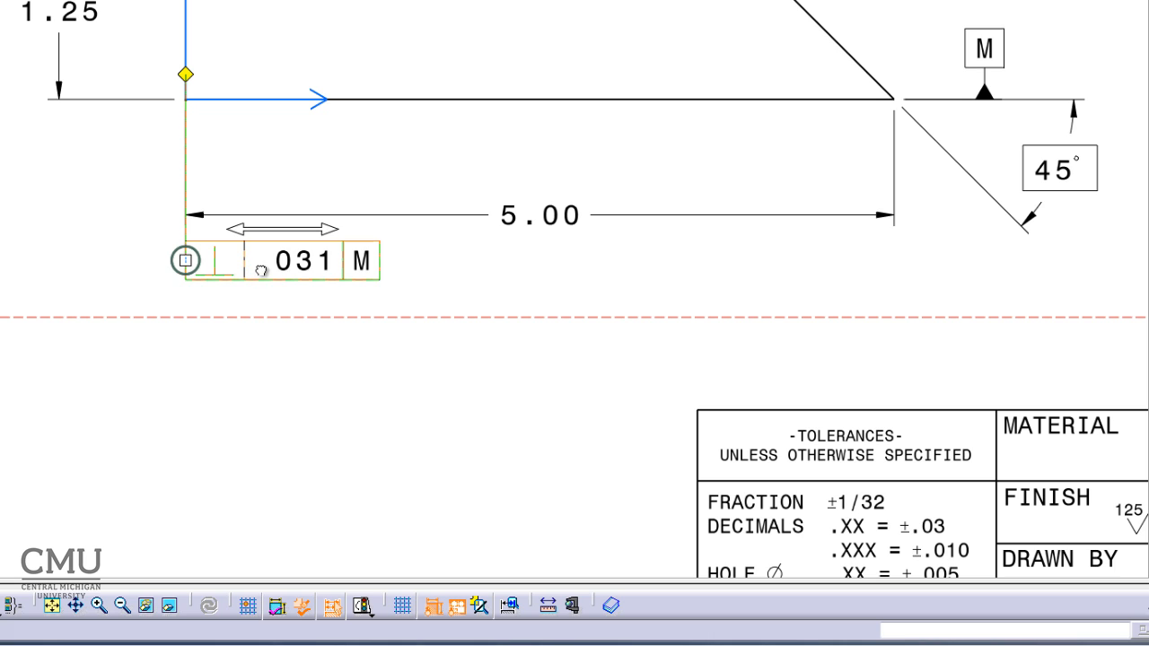
left_click_drag(265, 314, 264, 297)
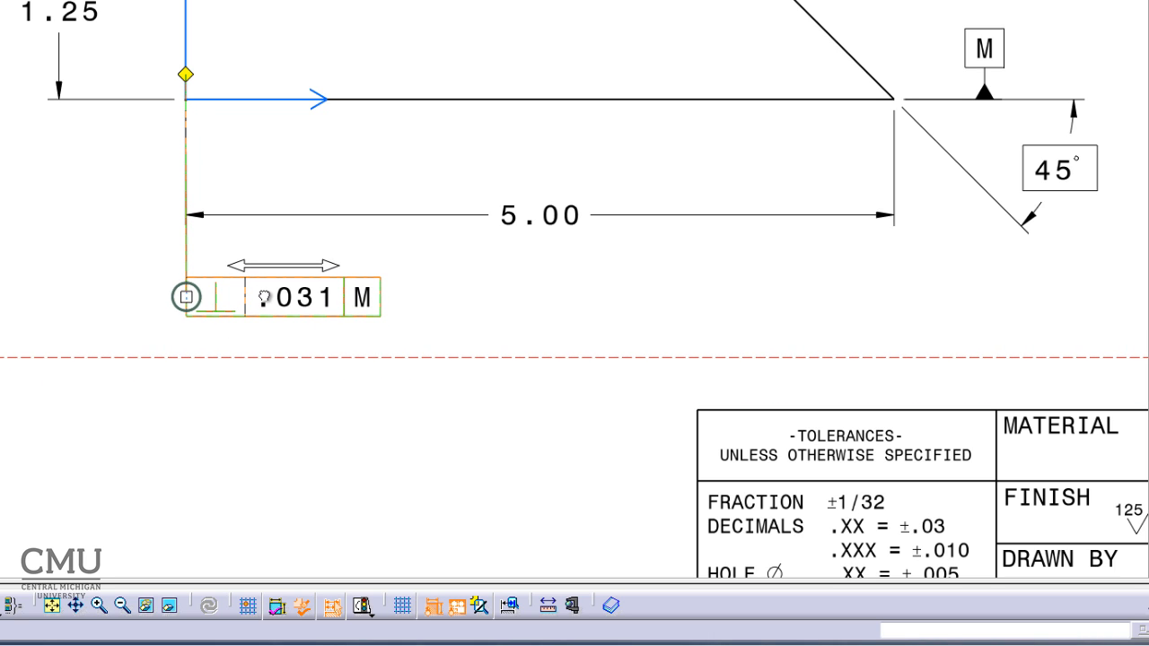
left_click_drag(264, 298, 264, 299)
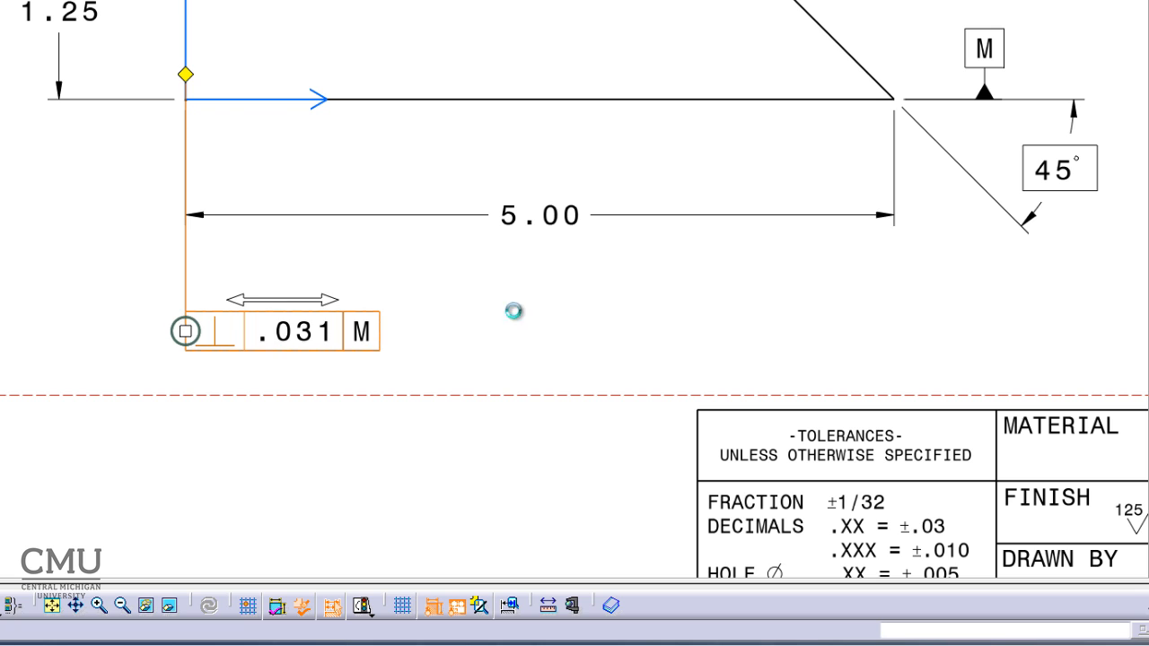
left_click(526, 355)
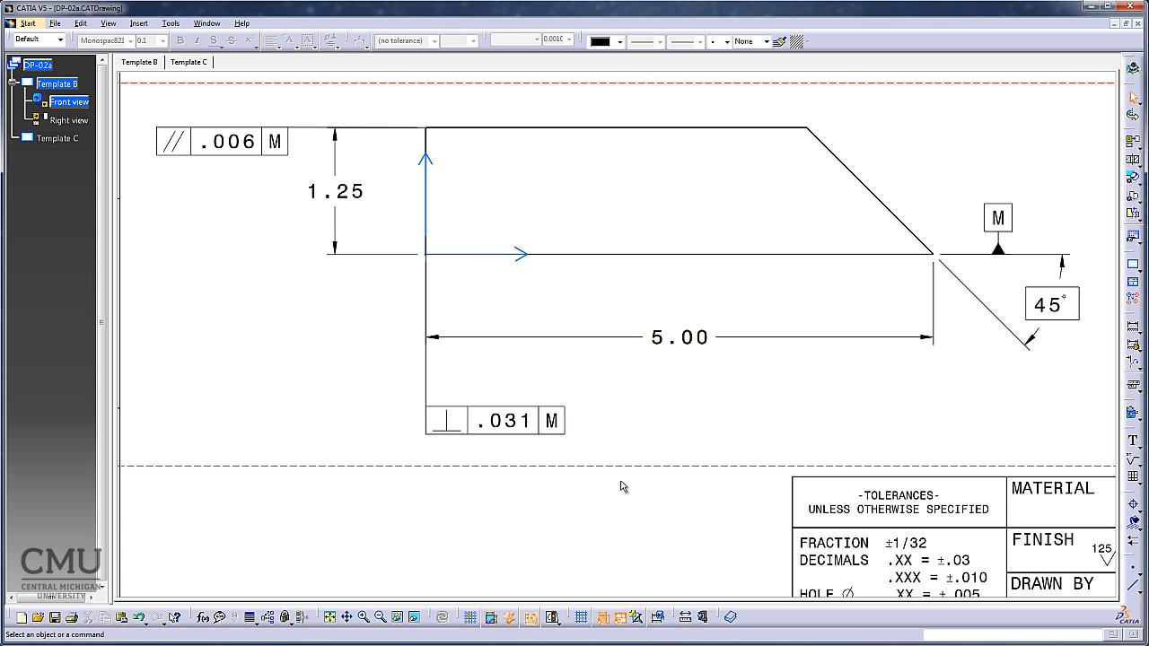
middle_click_drag(617, 507, 634, 547, "ctrl")
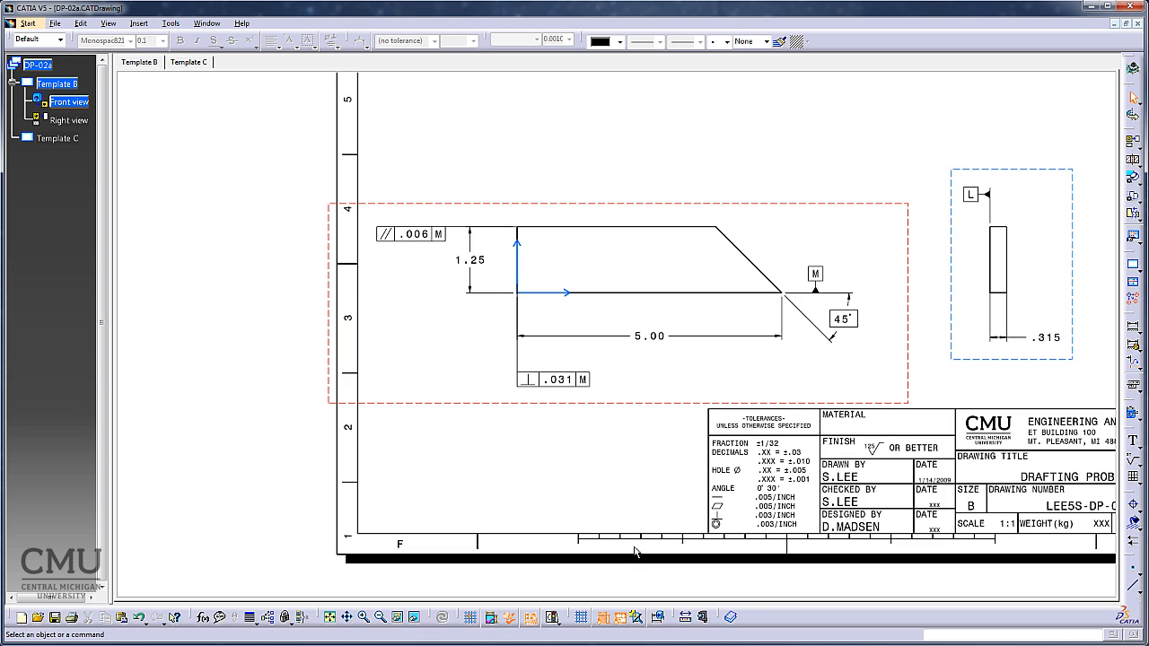
mouse_move(624, 473)
middle_mouse_down()
mouse_move(506, 482)
mouse_move(510, 504)
middle_mouse_up()
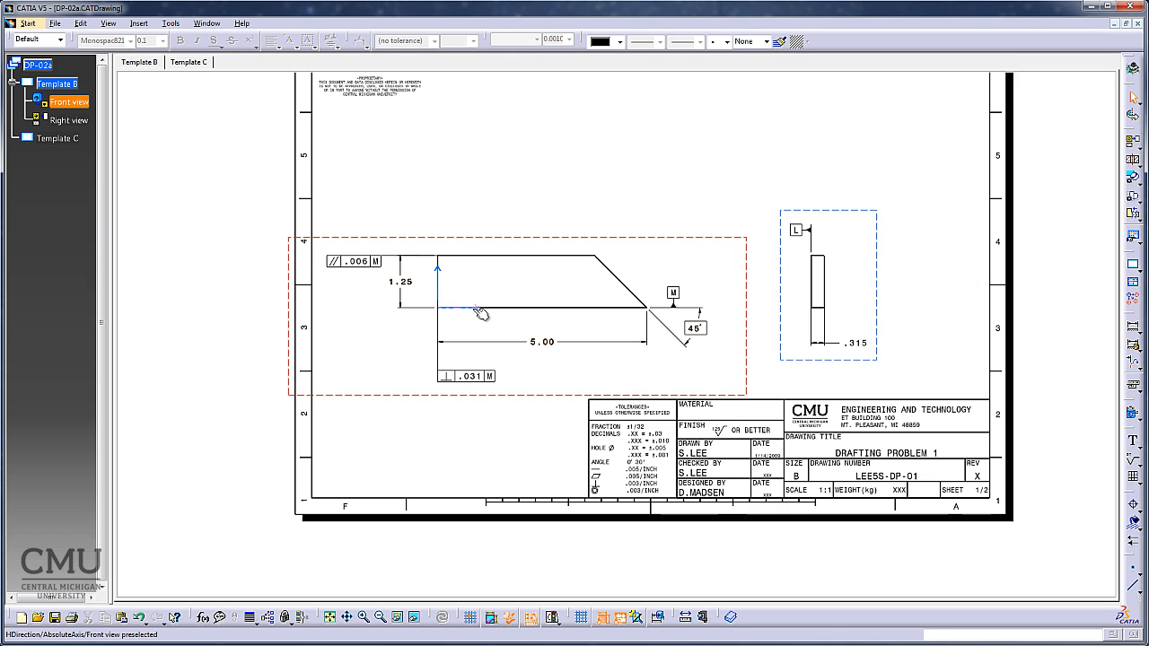
double_click(876, 214)
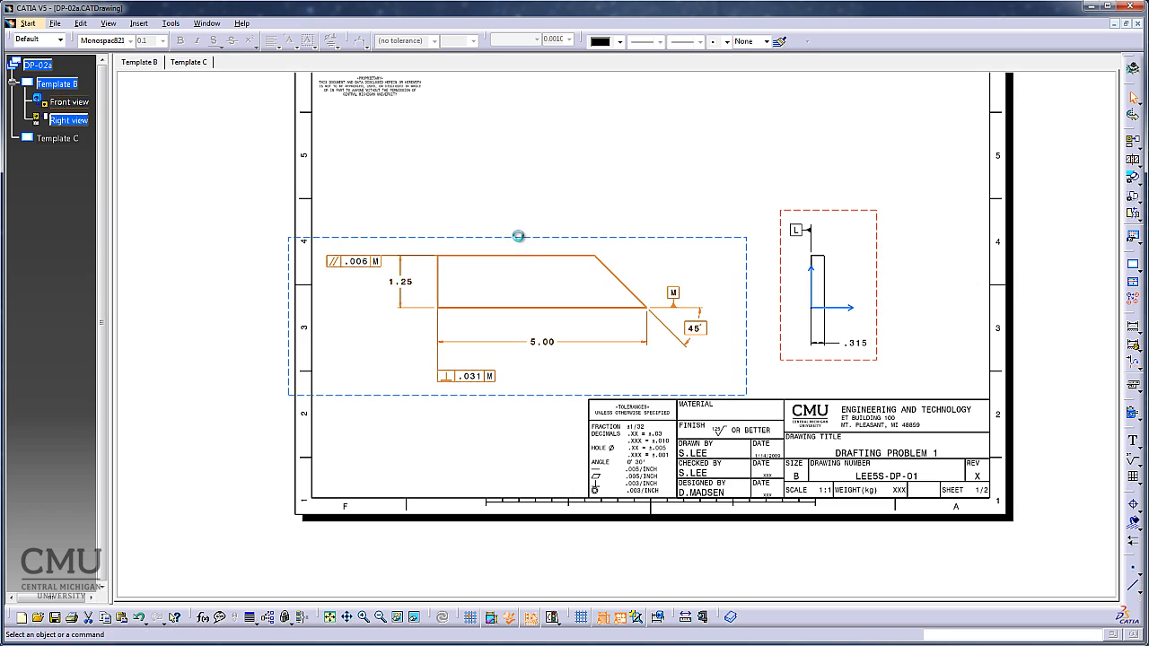
double_click(521, 238)
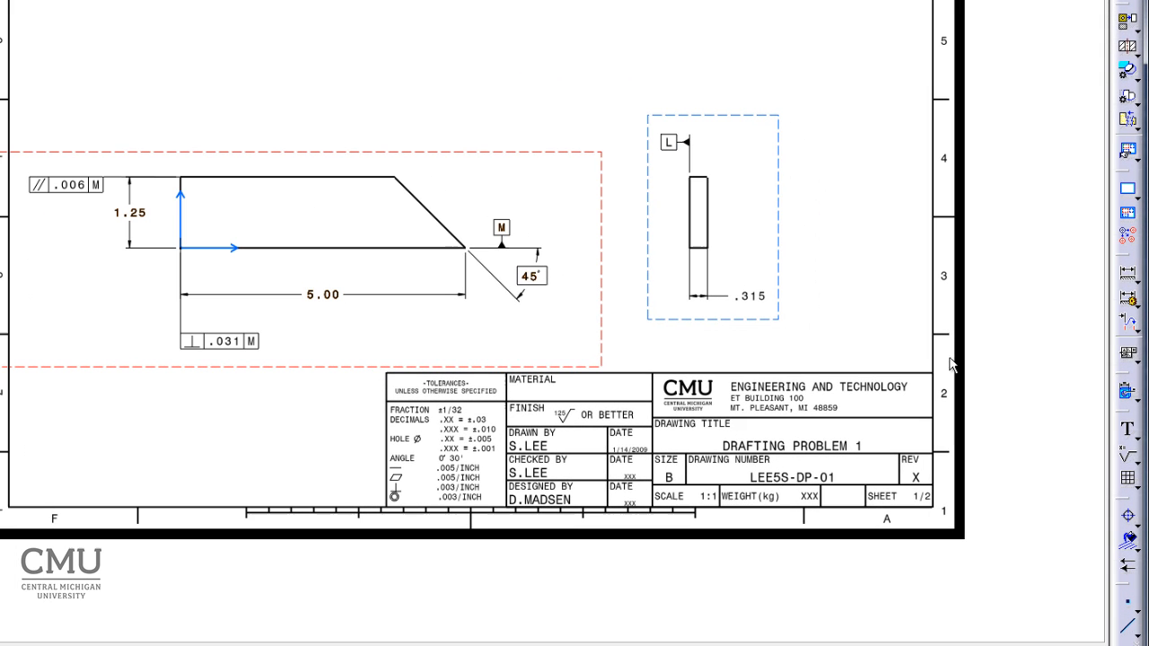
Attach an angularity tolerance of .006 referenced to datum M to the front view's slanted edge, with its frame above and right of the edge.
left_click(1131, 355)
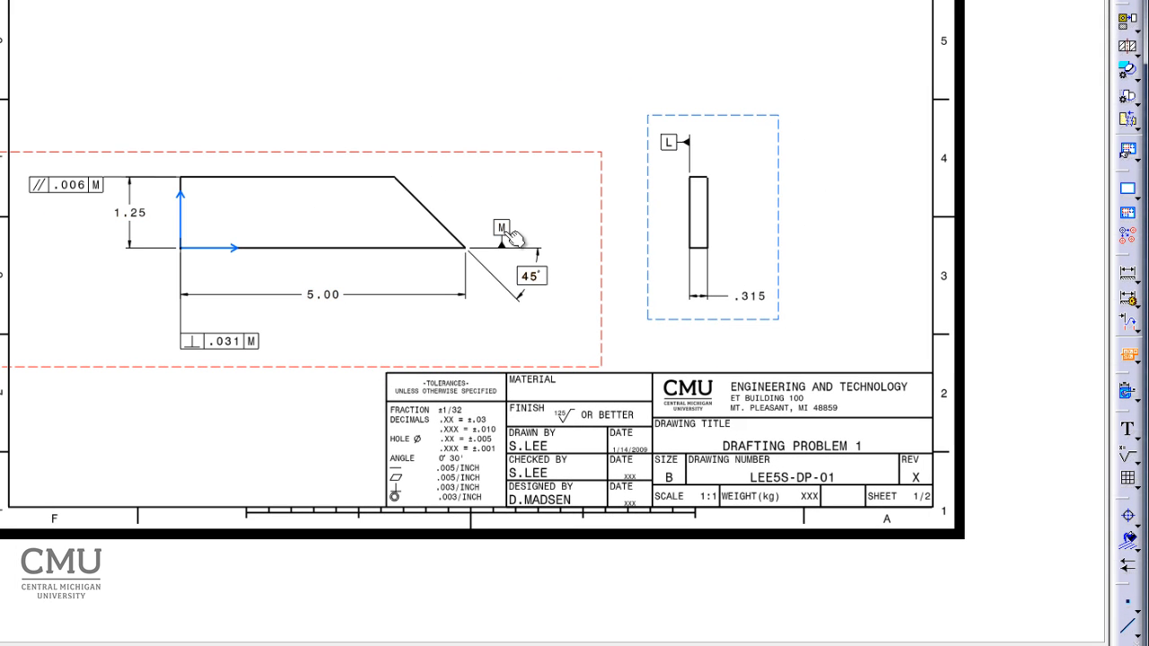
left_click(422, 197)
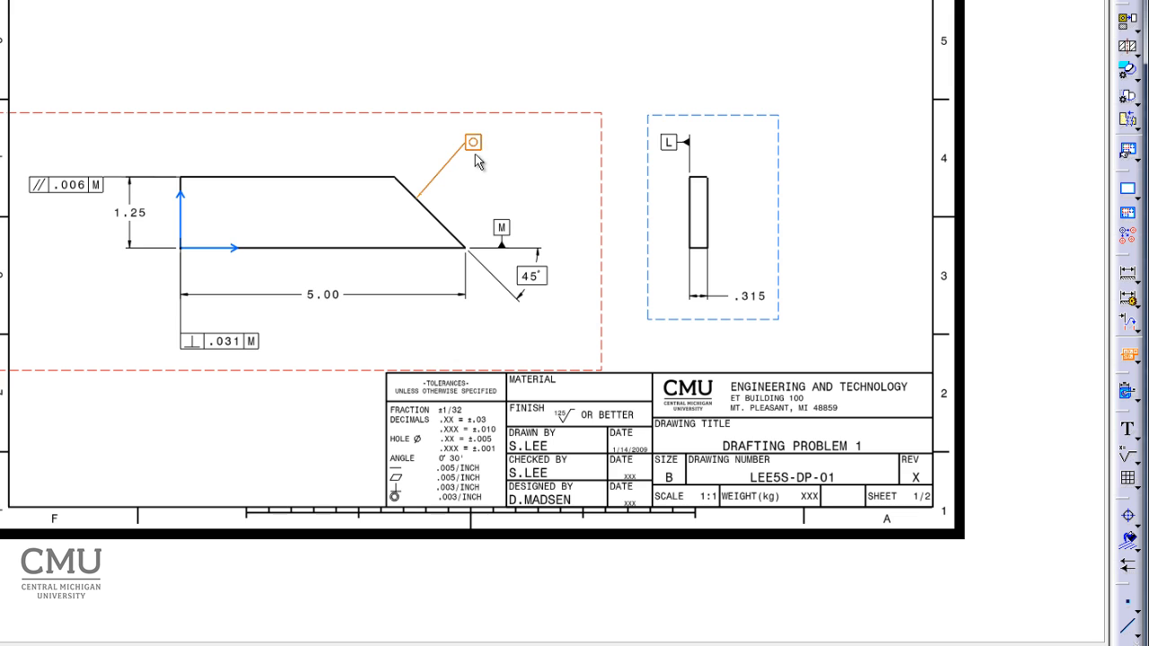
left_click(474, 152)
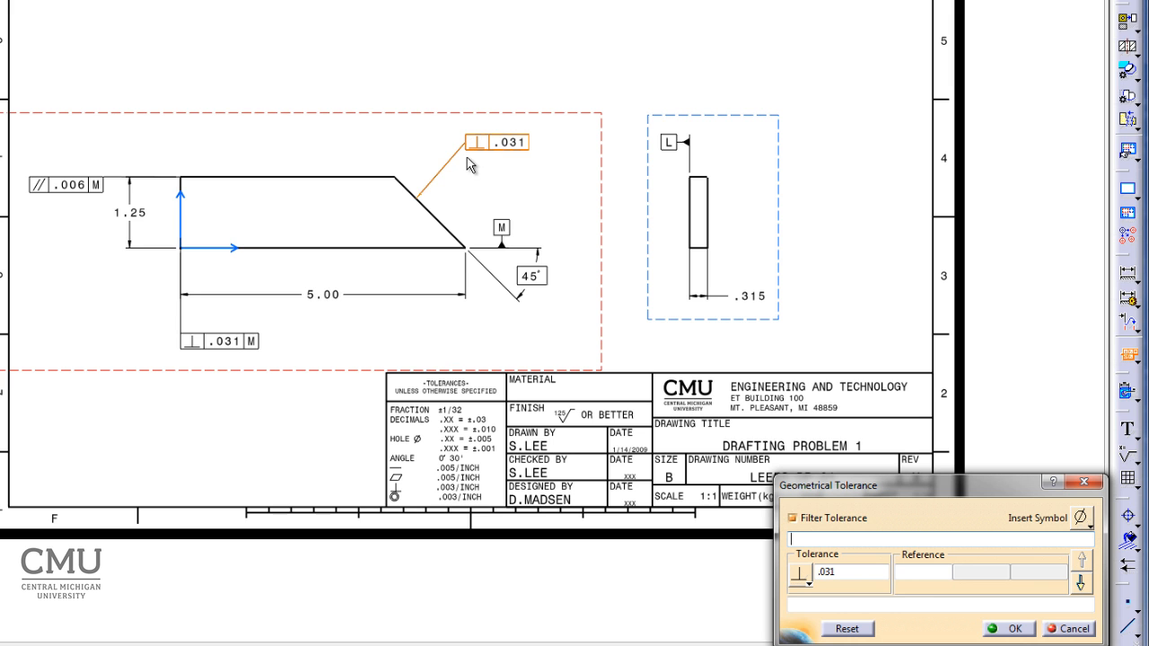
left_click(806, 580)
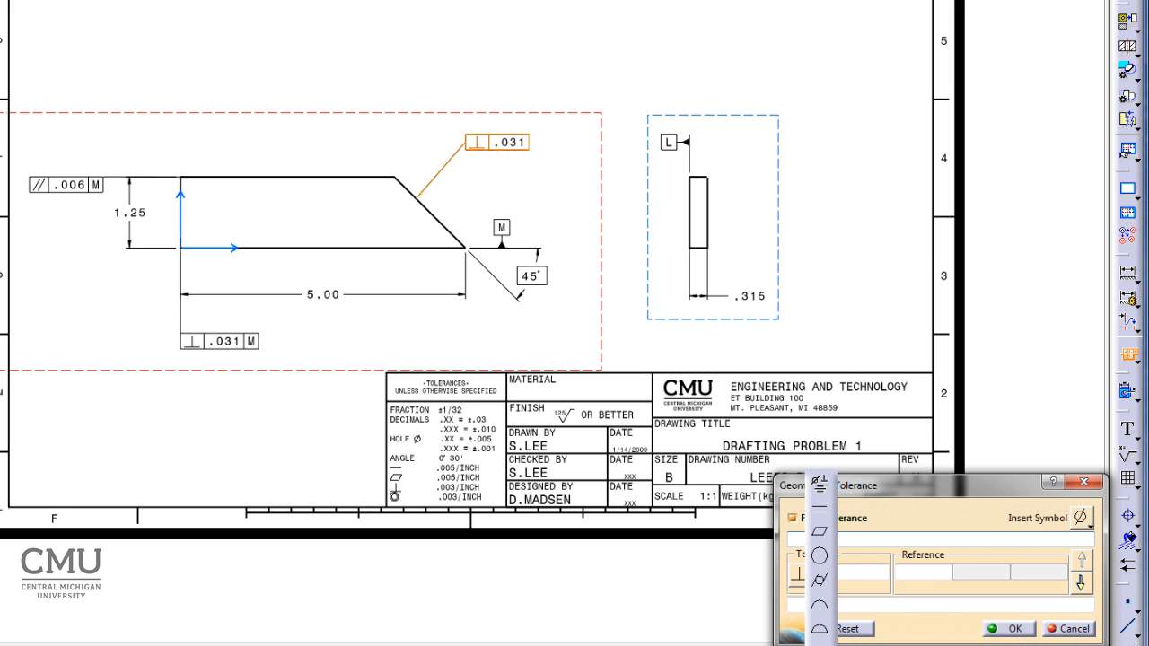
left_click(819, 636)
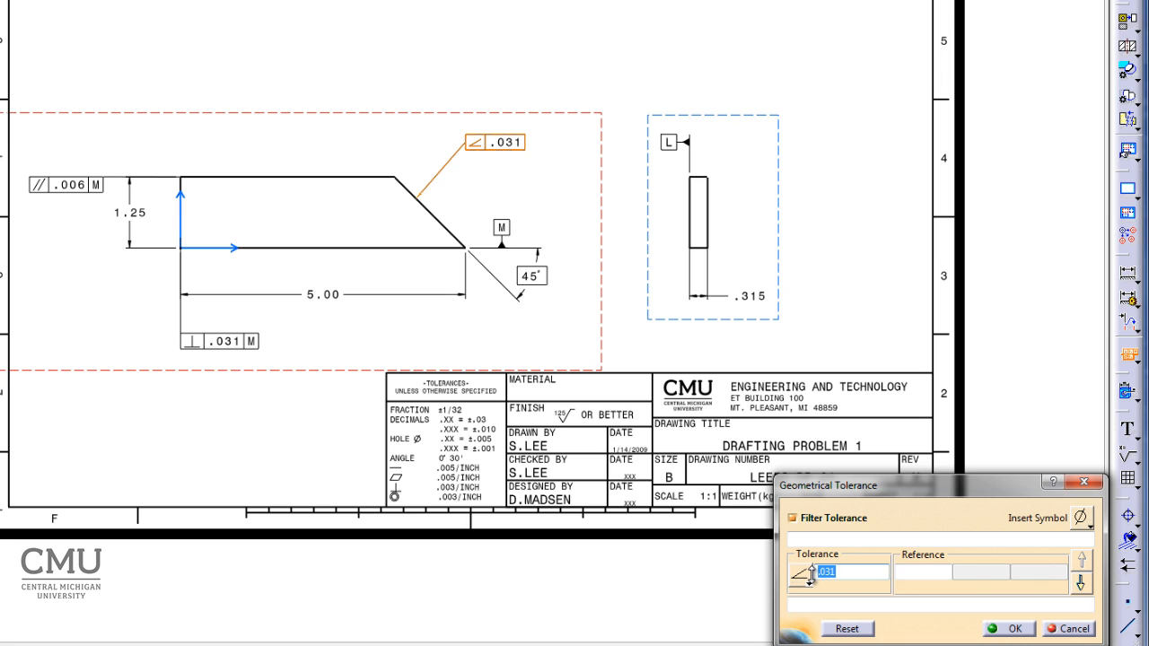
type(".006")
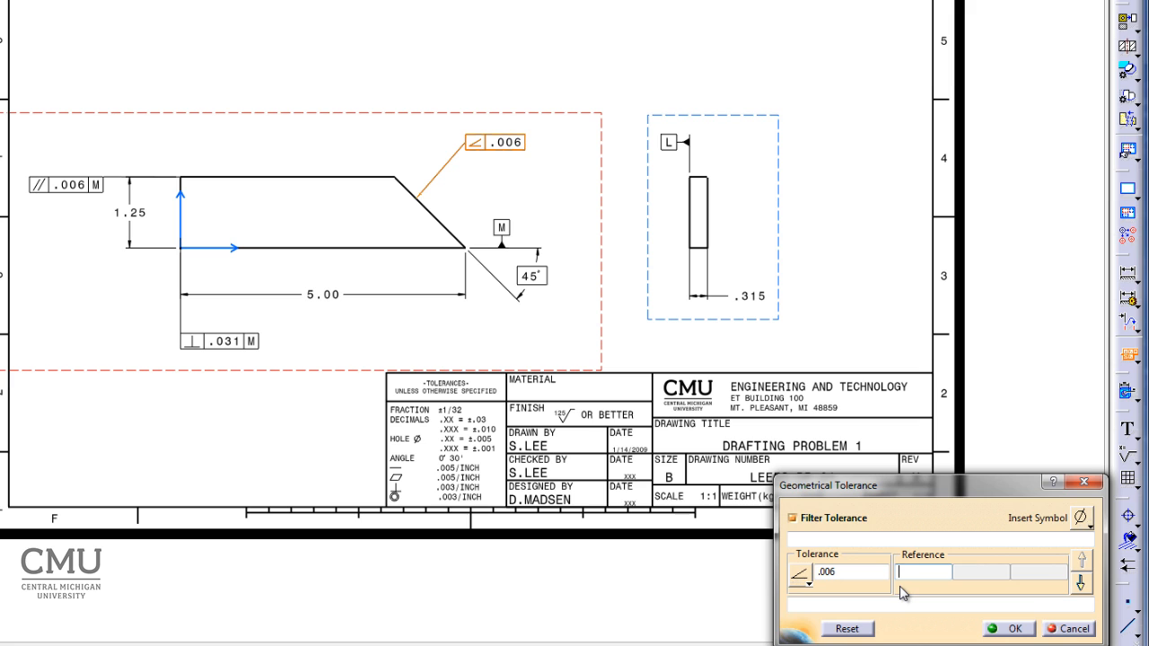
type("M")
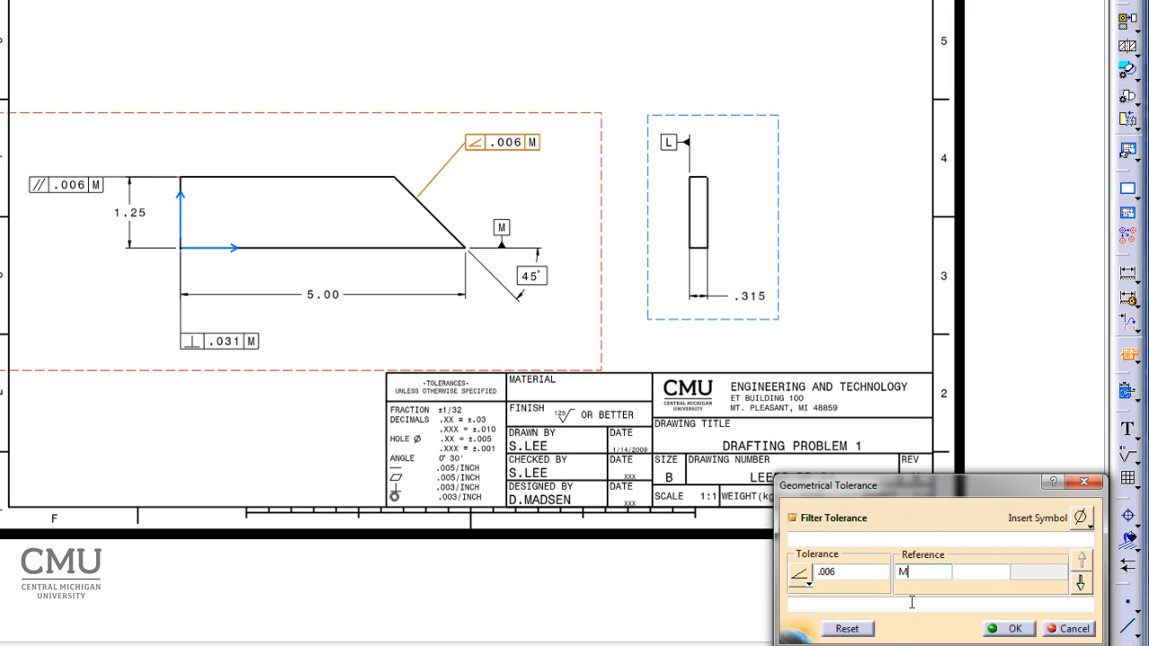
left_click(1008, 629)
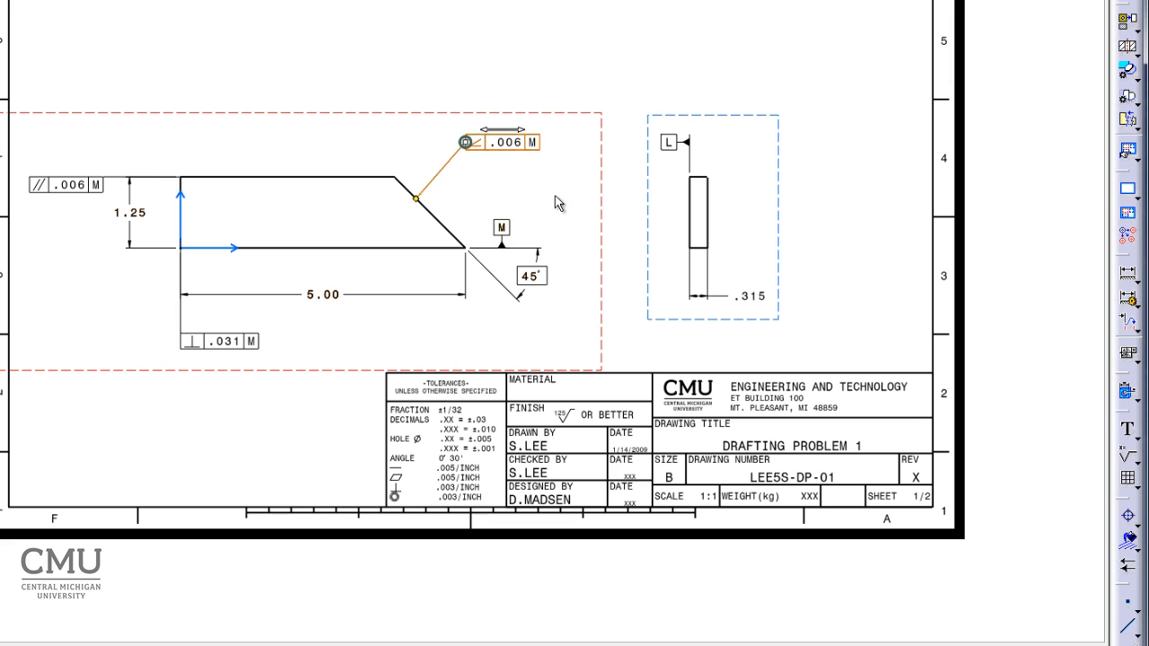
Give the angularity leader a short horizontal shoulder and lower the frame to just above datum M, level with the profile's top edge.
scroll(557, 197, "up", 3)
middle_click_drag(554, 109, 467, 264)
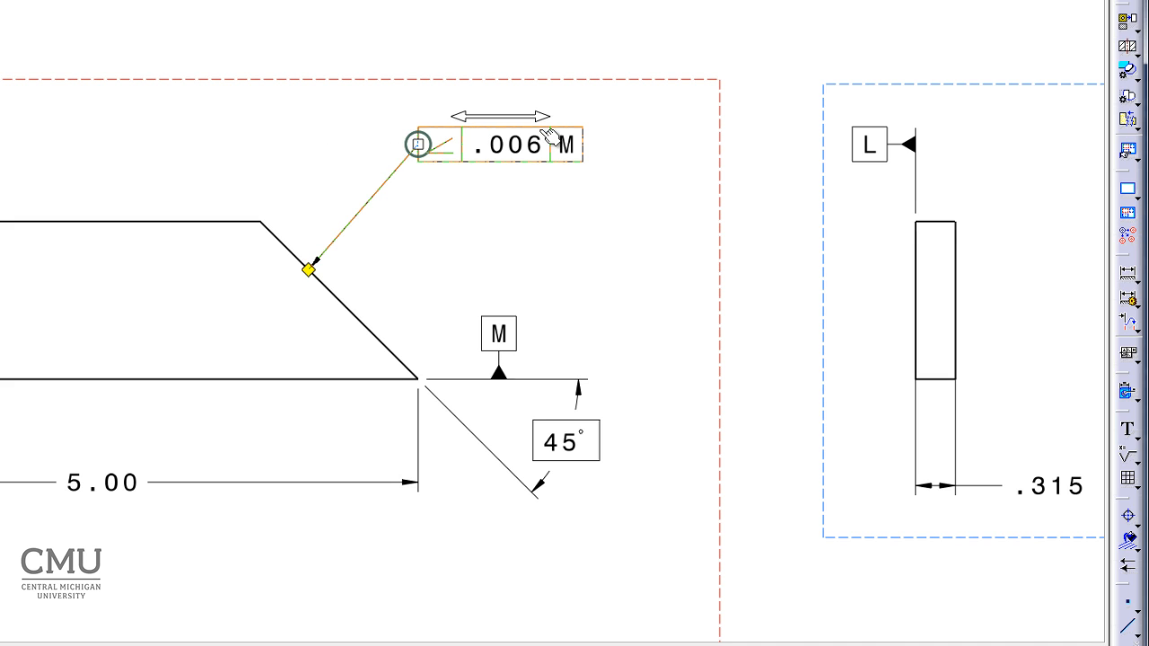
left_click(493, 123)
mouse_move(491, 120)
left_mouse_down()
mouse_move(564, 118)
mouse_move(260, 124)
mouse_move(447, 123)
mouse_move(552, 131)
mouse_move(302, 132)
mouse_move(556, 143)
mouse_move(247, 144)
mouse_move(494, 142)
mouse_move(550, 126)
mouse_move(505, 127)
left_mouse_up()
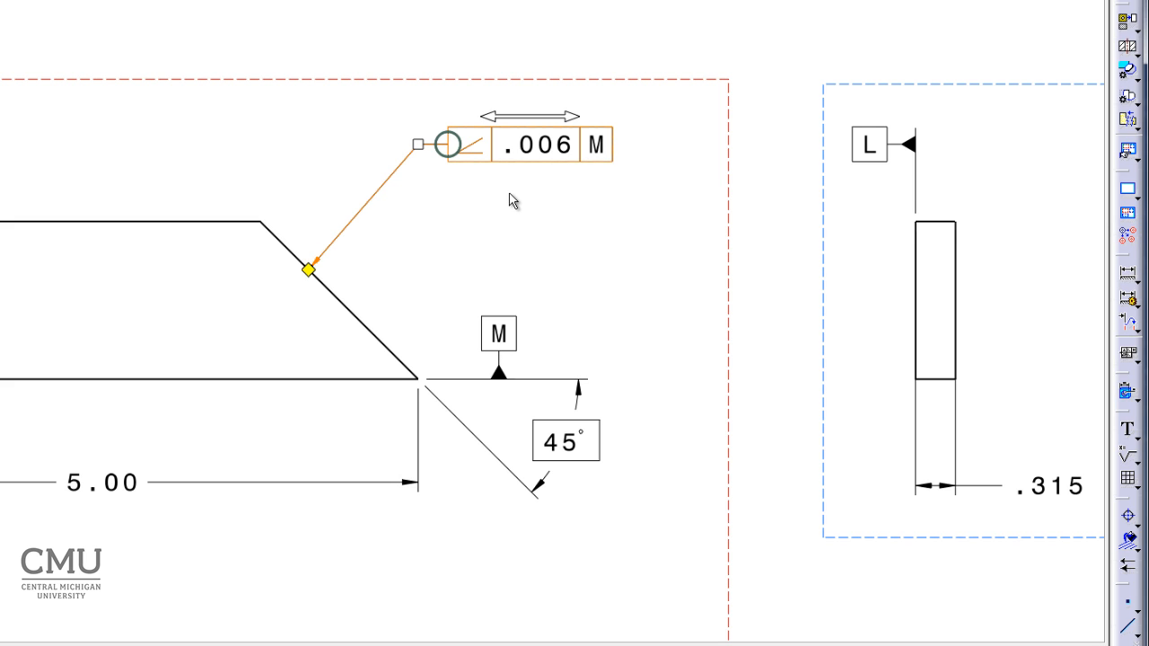
left_click_drag(499, 146, 497, 207)
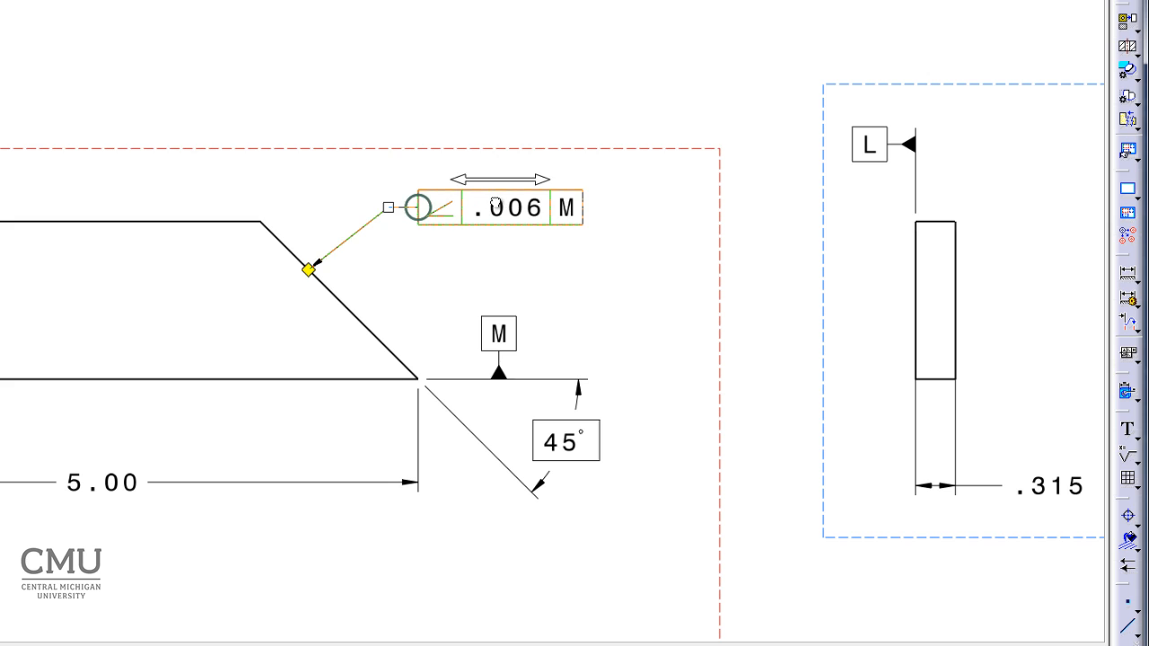
left_click(661, 301)
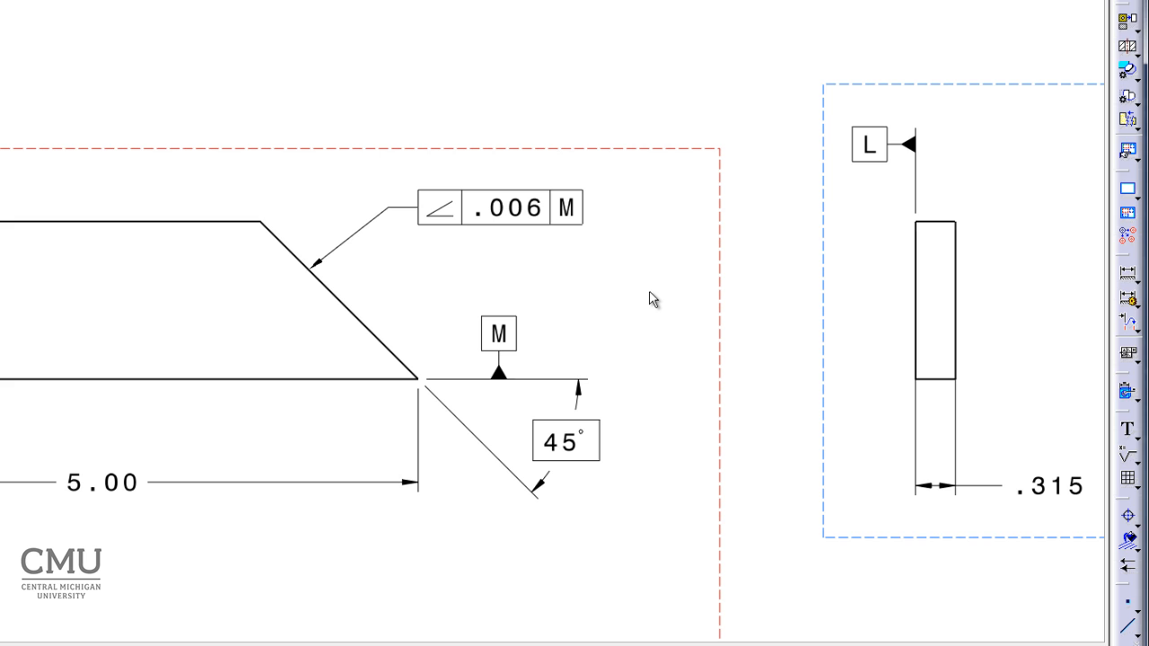
Attach a flatness tolerance of .004 to the right view's left vertical edge, with its frame above datum L.
mouse_move(611, 62)
middle_mouse_down()
mouse_move(634, 54)
mouse_move(656, 97)
middle_mouse_up()
mouse_move(710, 194)
middle_mouse_down()
mouse_move(752, 79)
mouse_move(759, 114)
mouse_move(754, 77)
middle_mouse_up()
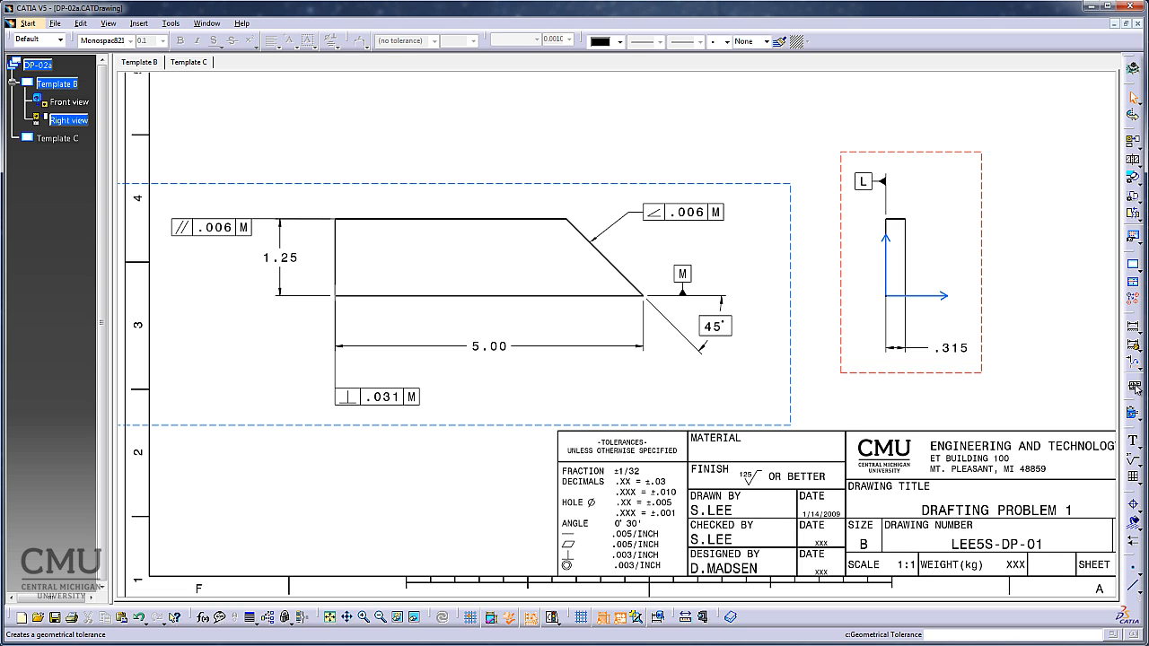
left_click(1133, 386)
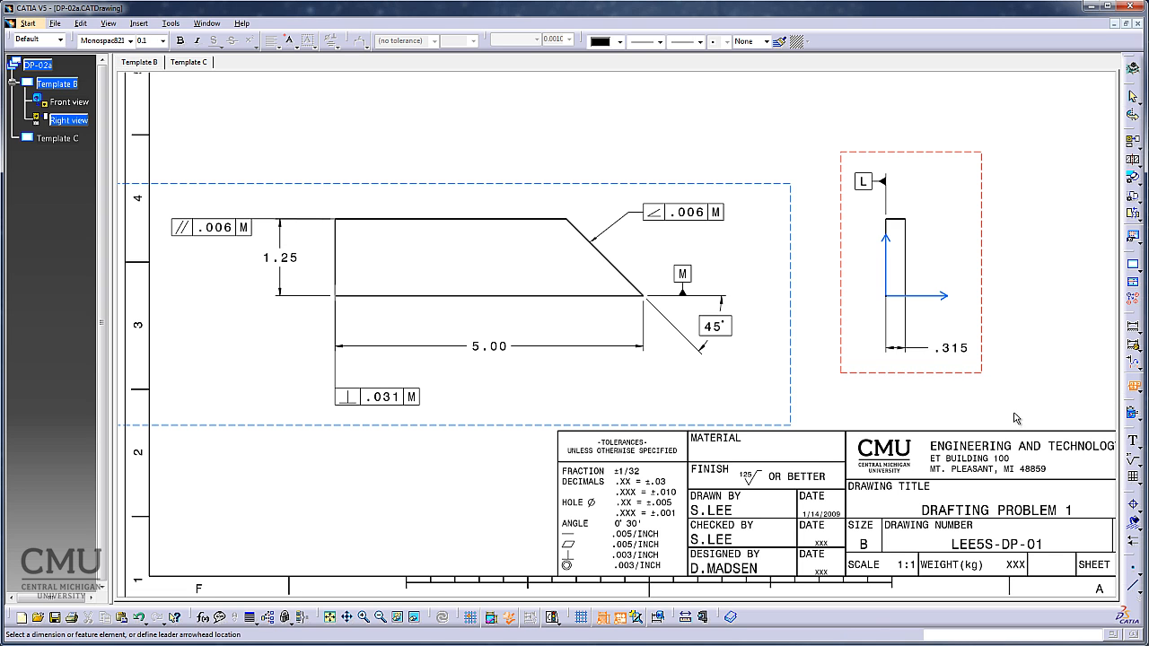
left_click(887, 226)
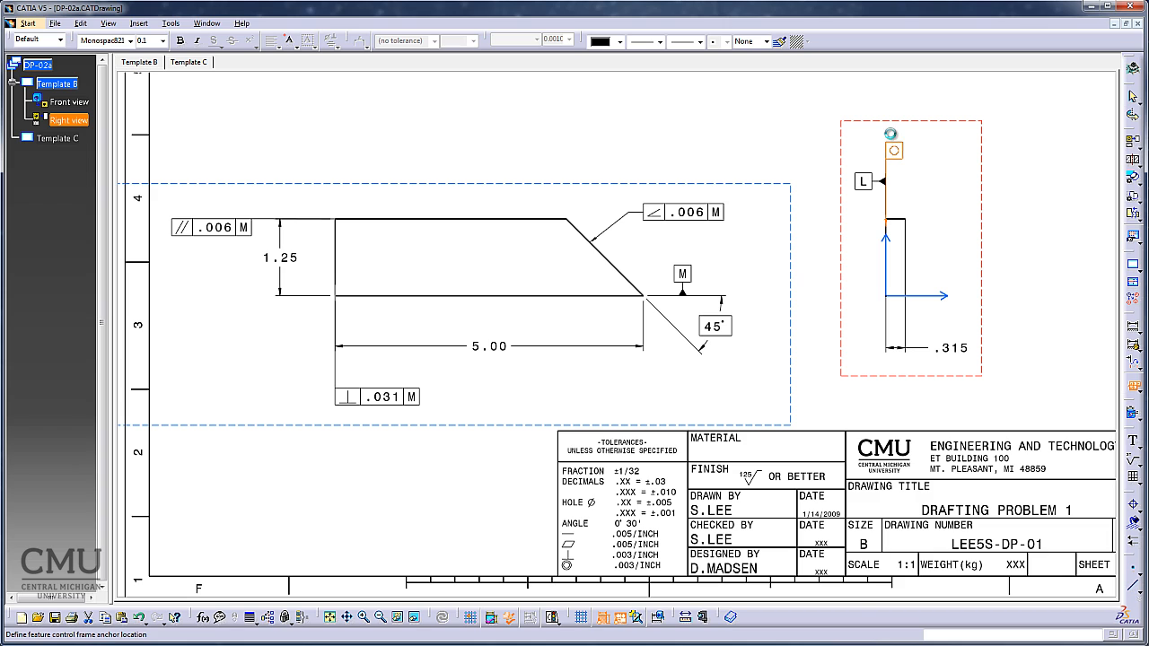
left_click(892, 140)
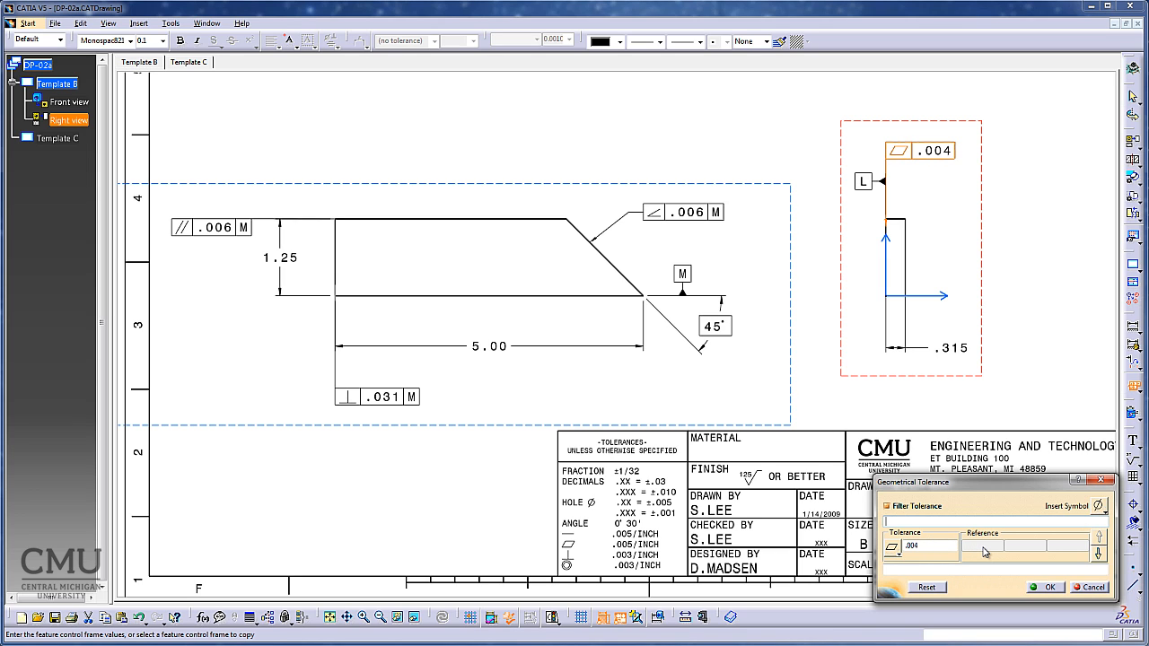
left_click(1044, 587)
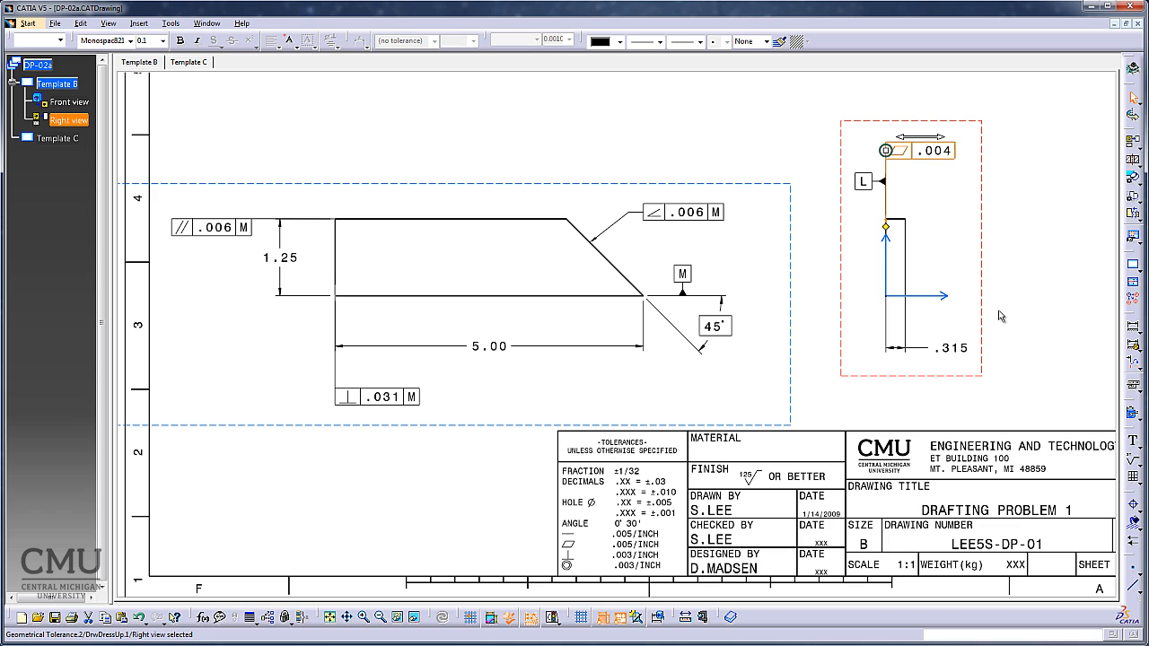
Set the flatness leader's symbol shape to No Symbol.
right_click(887, 231)
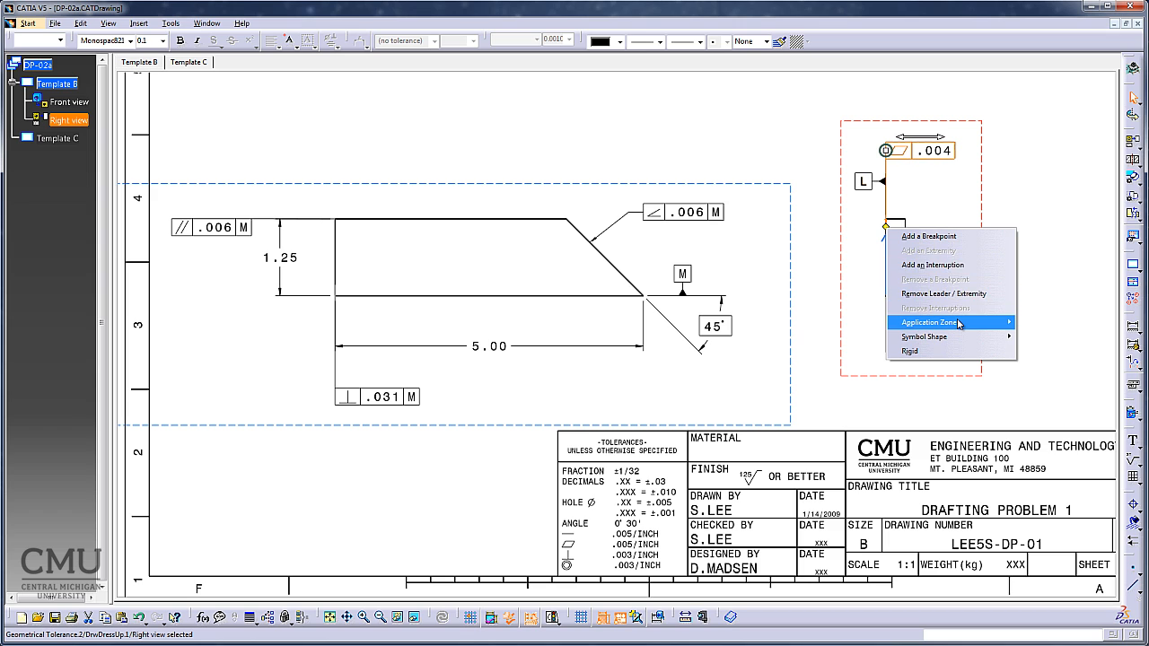
mouse_move(959, 324)
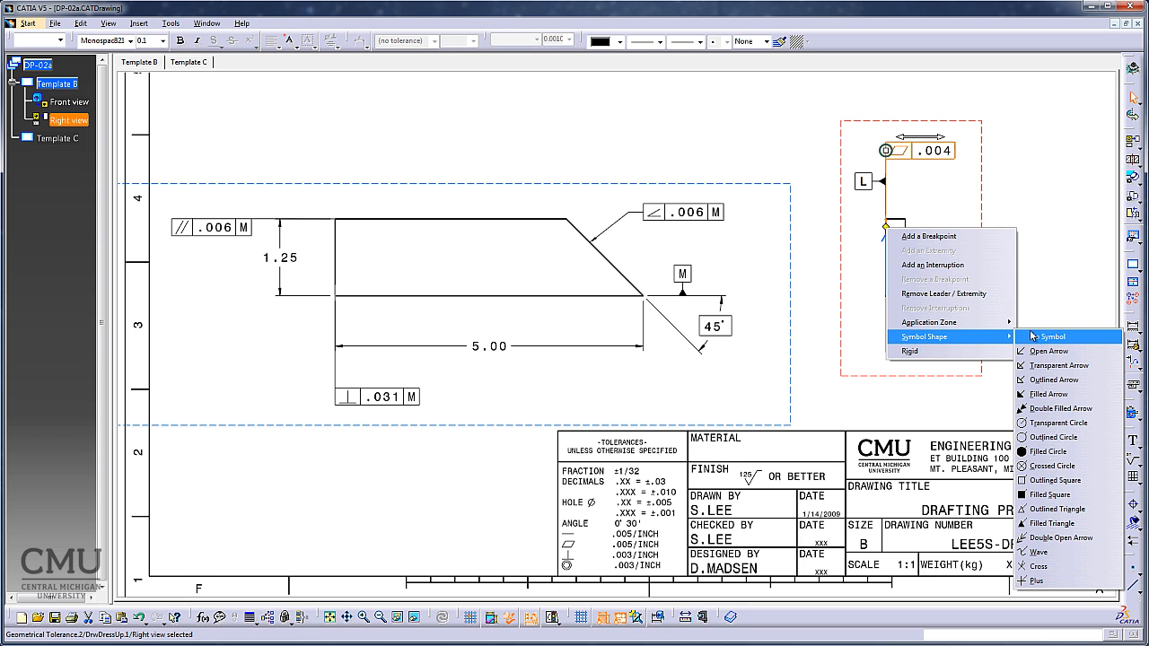
left_click(1049, 337)
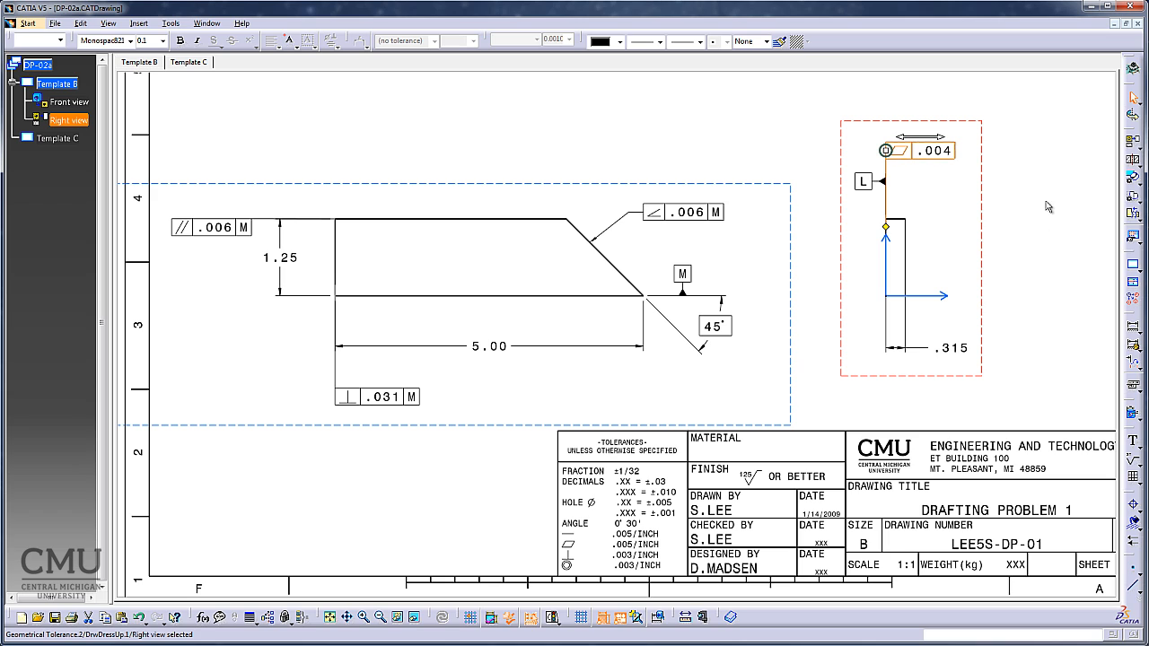
left_click(1048, 208)
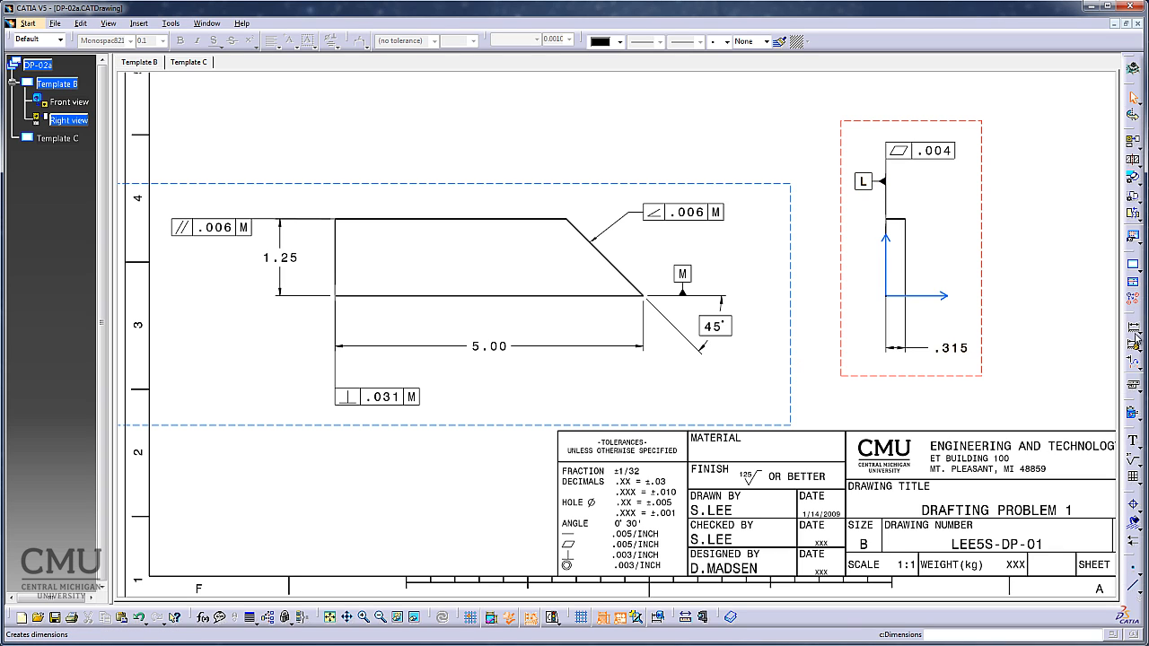
Attach a parallelism tolerance of .008 referenced to datum L to the lower part of the right view's right vertical edge.
left_click(1133, 386)
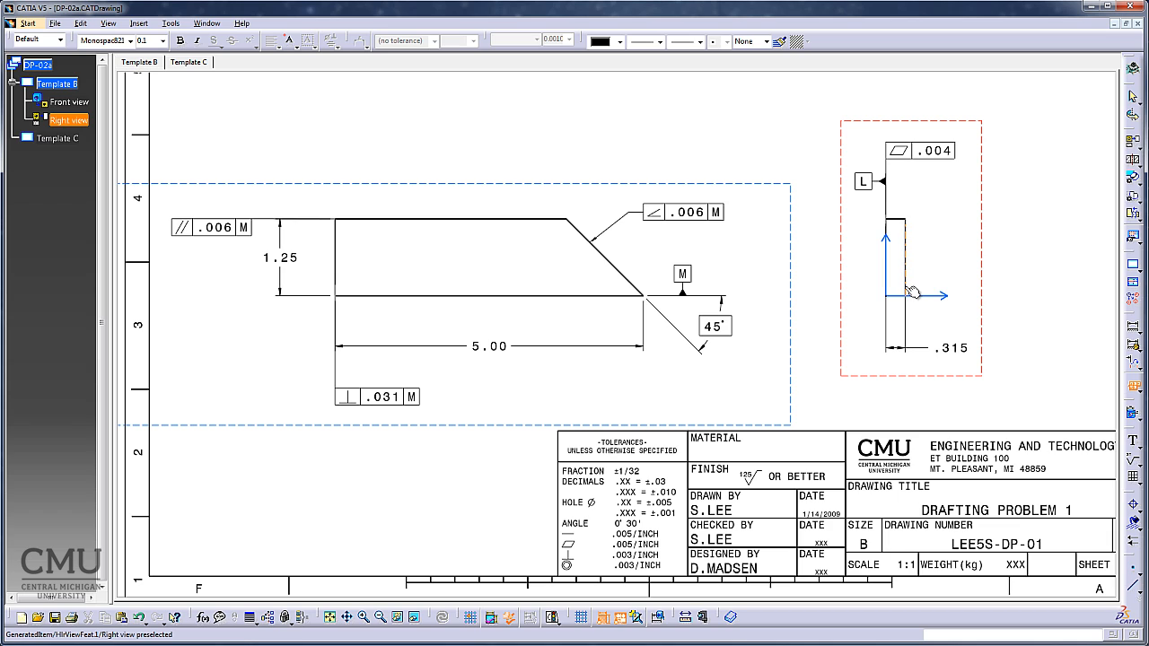
left_click(909, 289)
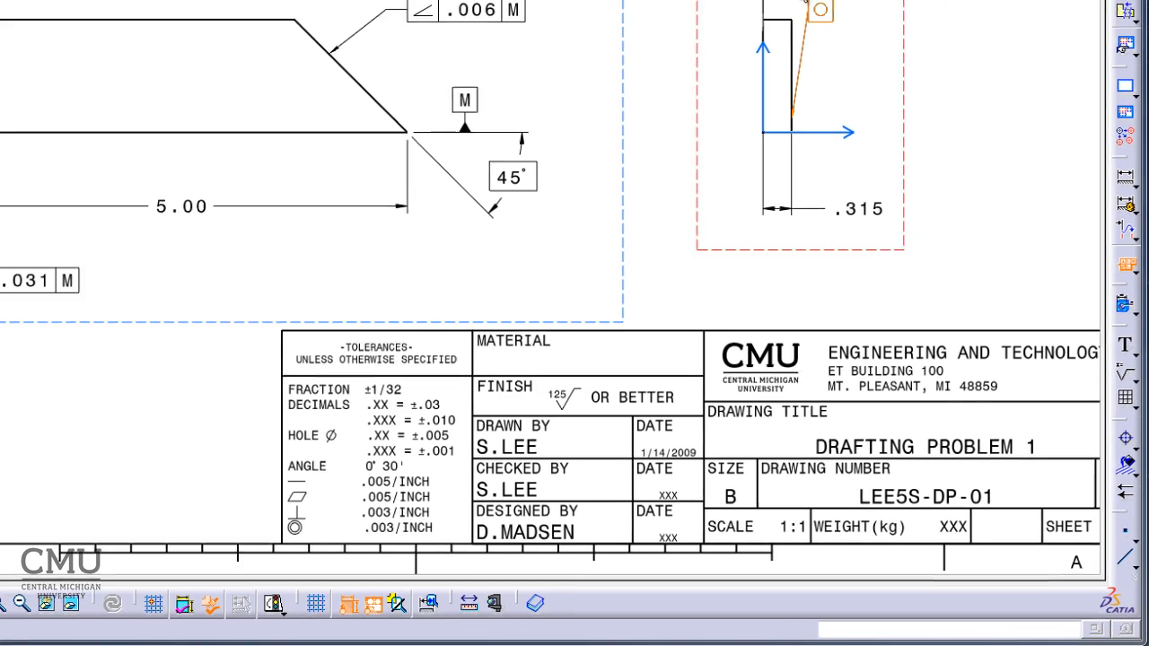
left_click(910, 209)
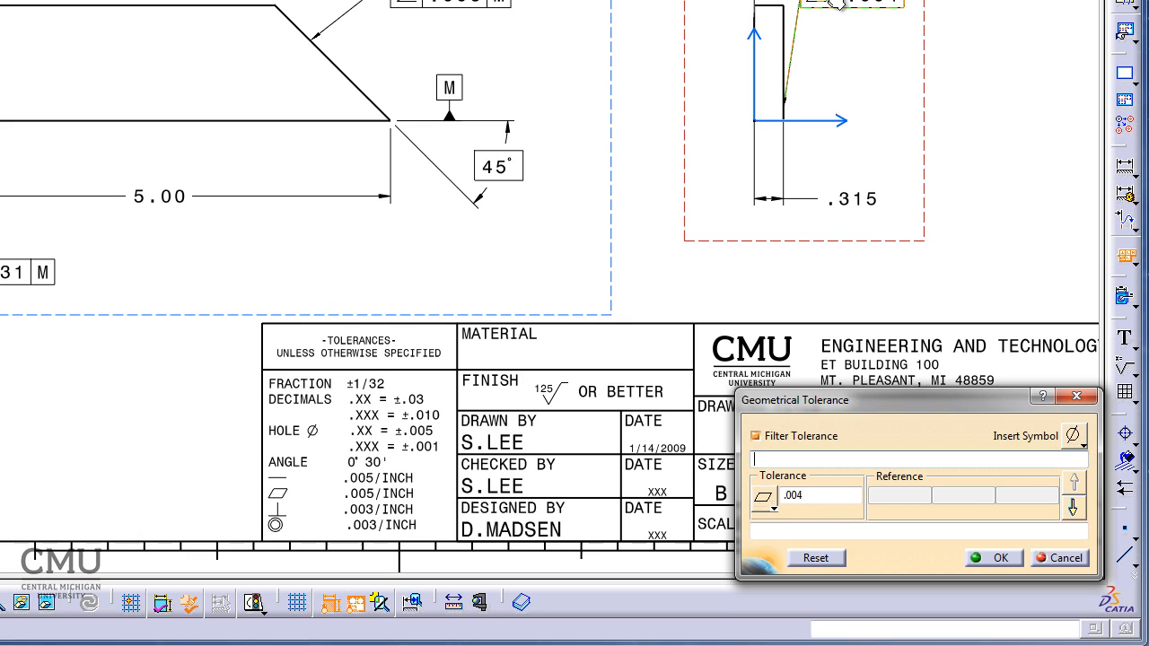
left_click(767, 501)
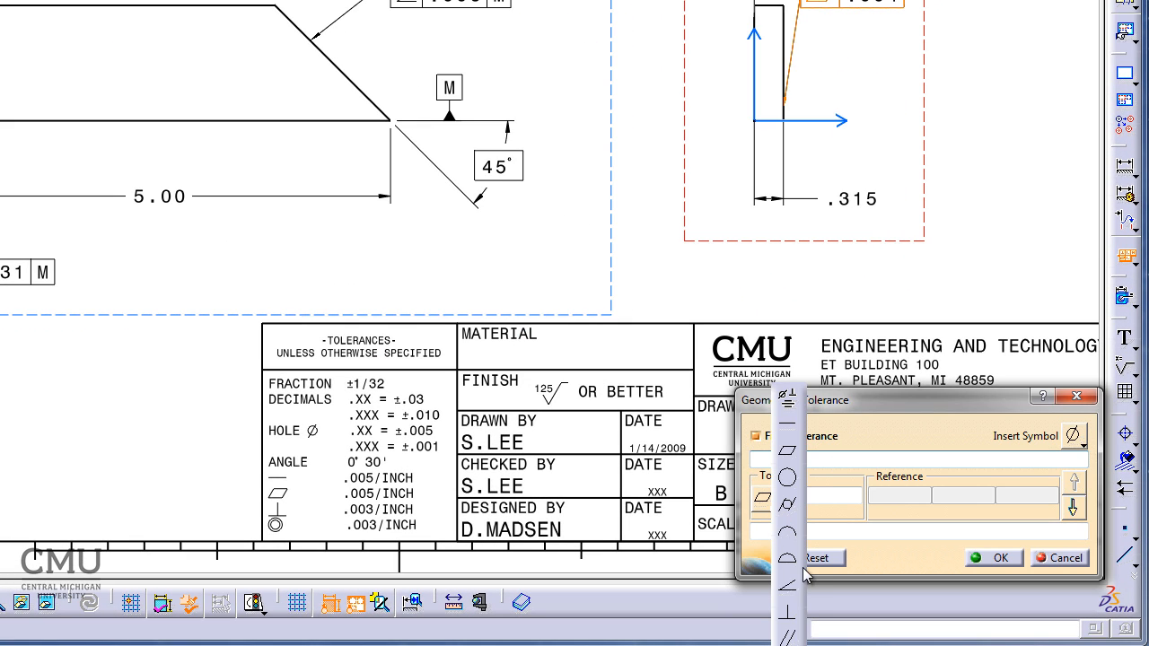
left_click(788, 634)
left_click(815, 499)
type(".004")
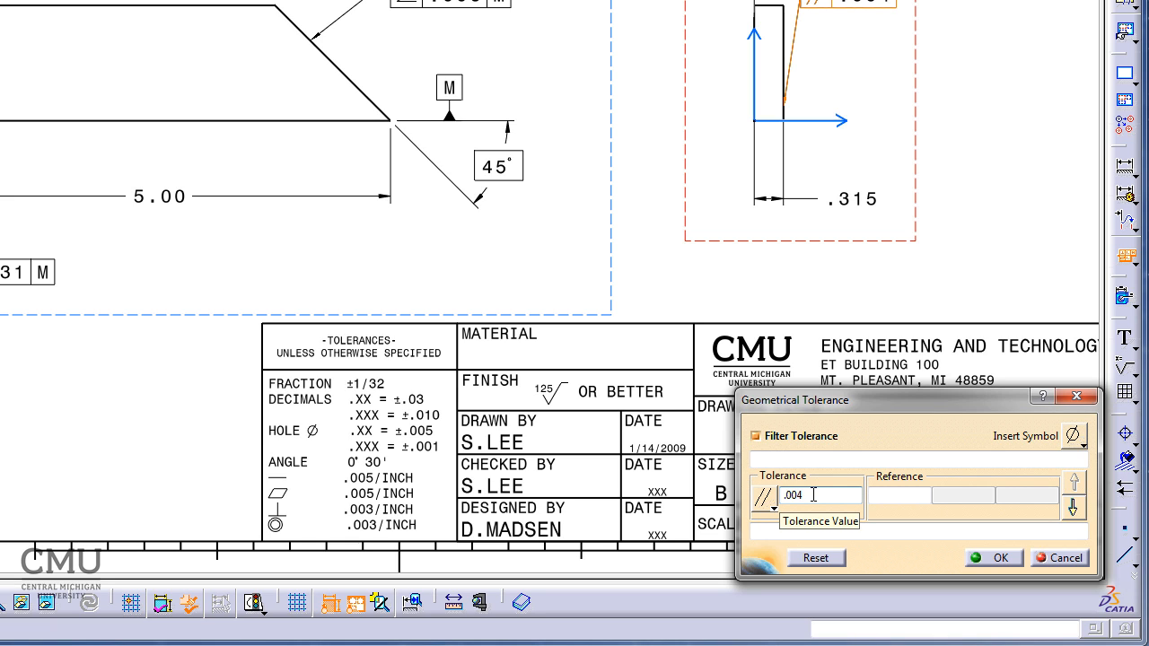
key("BackSpace")
type("8")
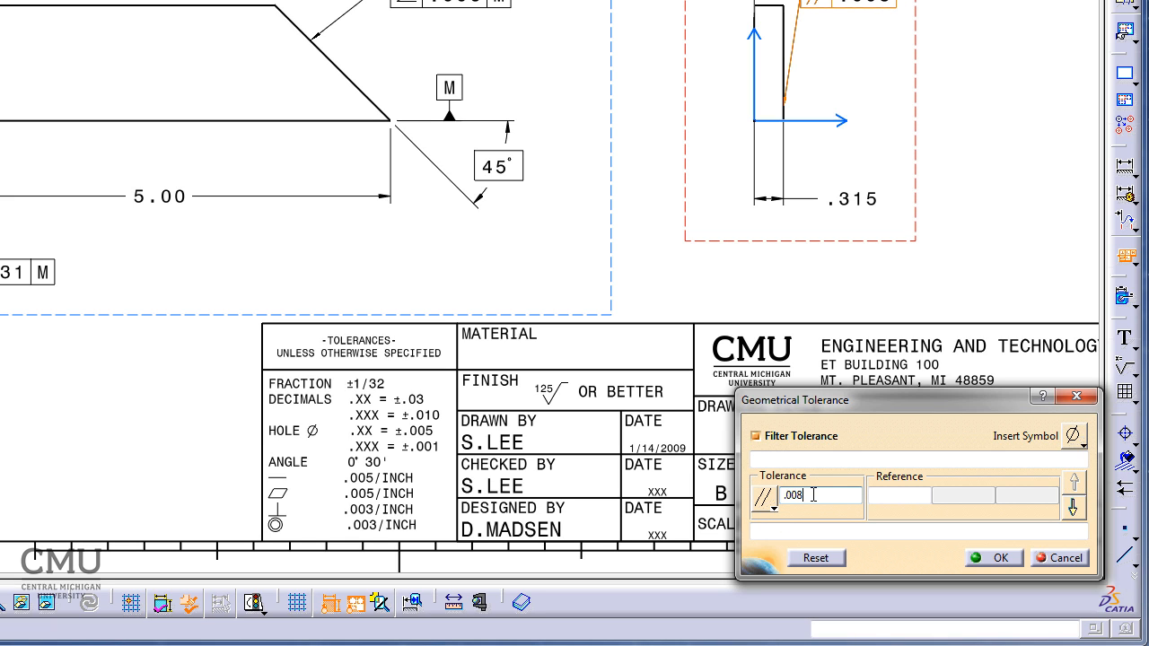
left_click(902, 494)
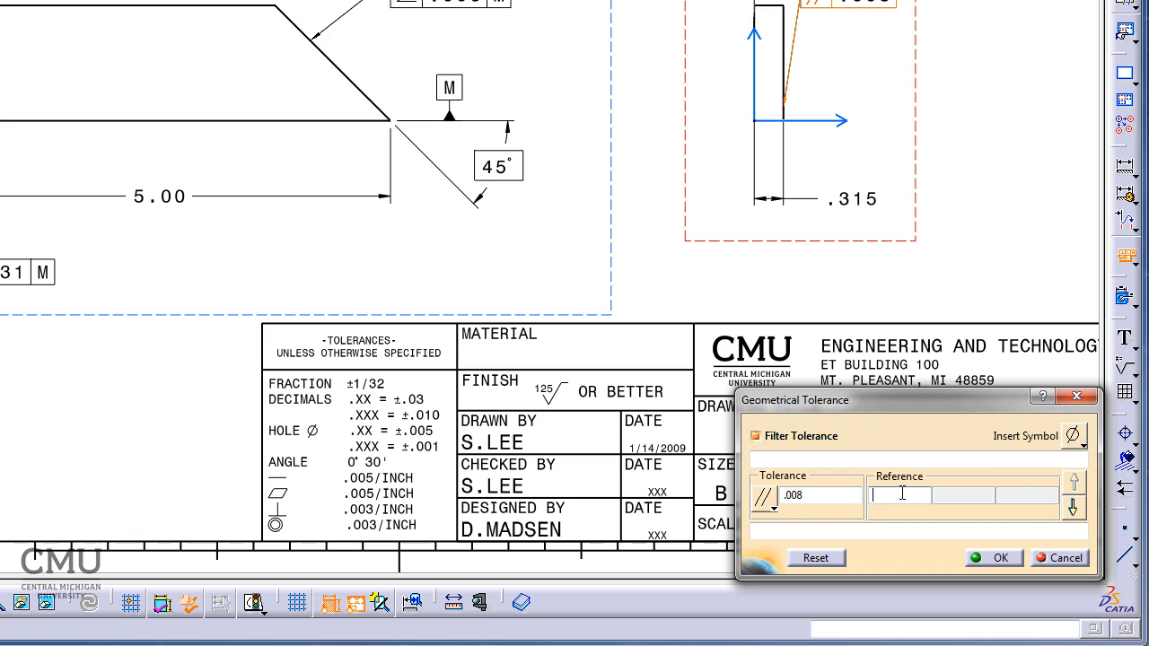
type("L")
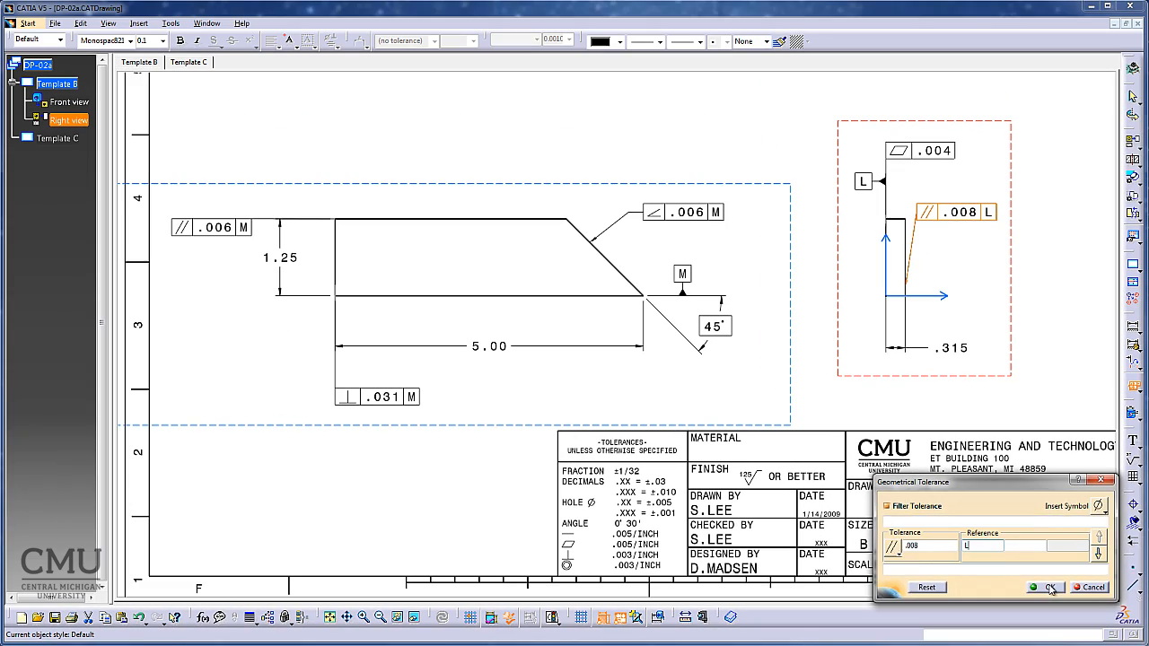
left_click(992, 558)
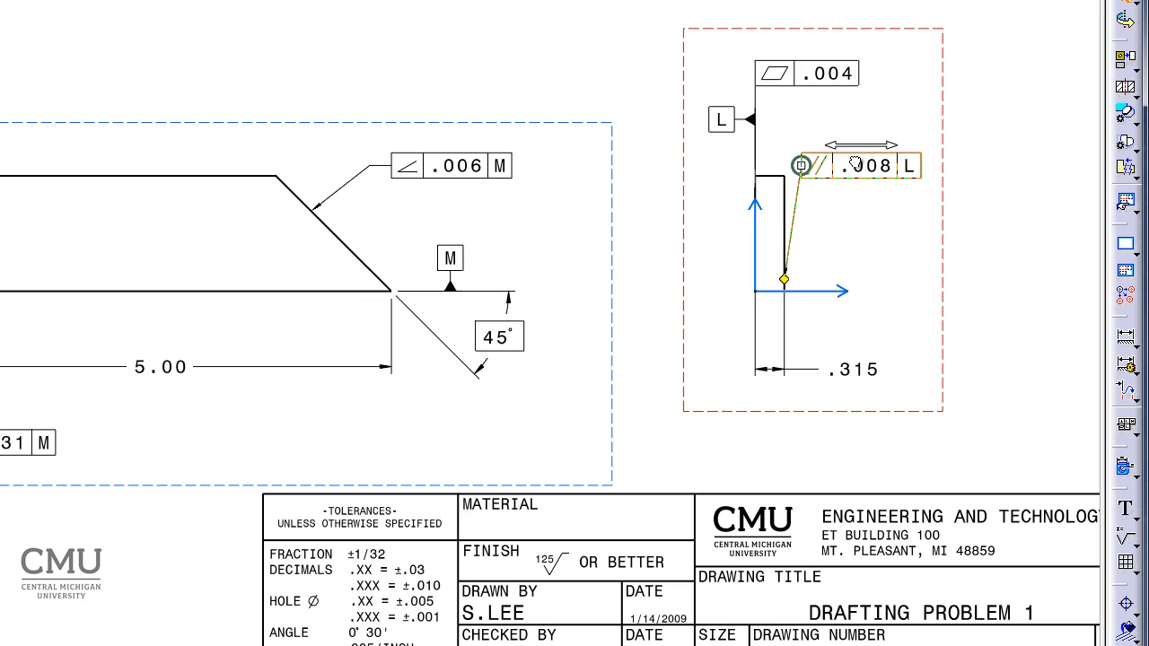
Raise the parallelism frame level with datum L, above the right edge, and set its leader's symbol shape to No Symbol.
left_click_drag(856, 163, 878, 118)
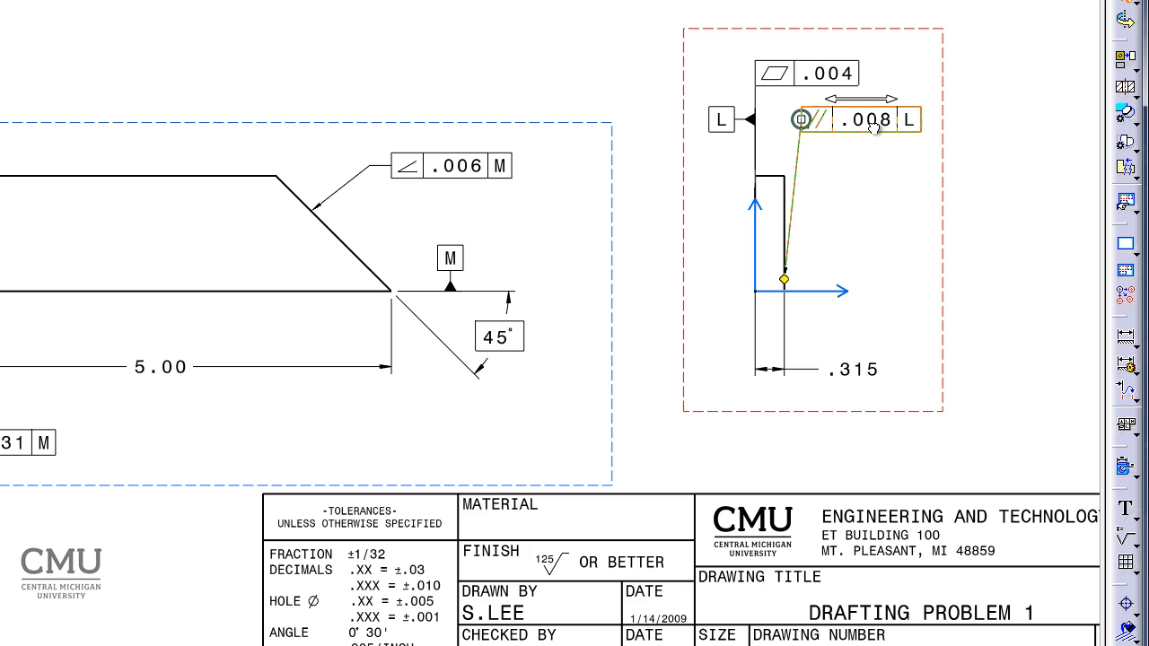
left_click_drag(874, 128, 849, 122)
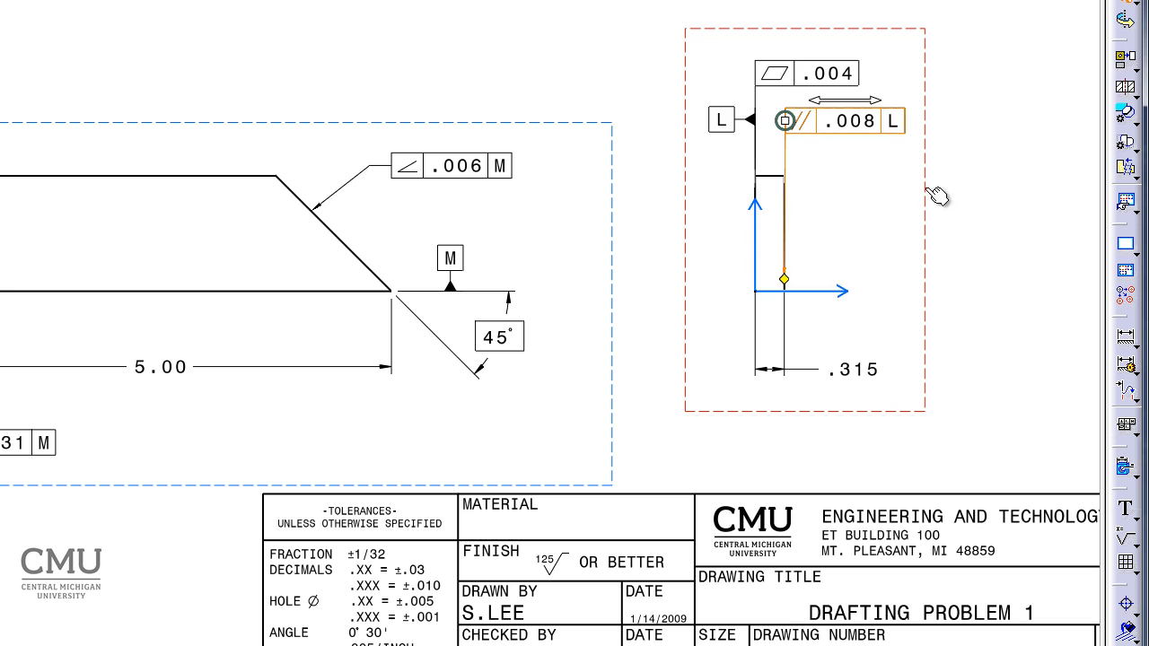
right_click(784, 280)
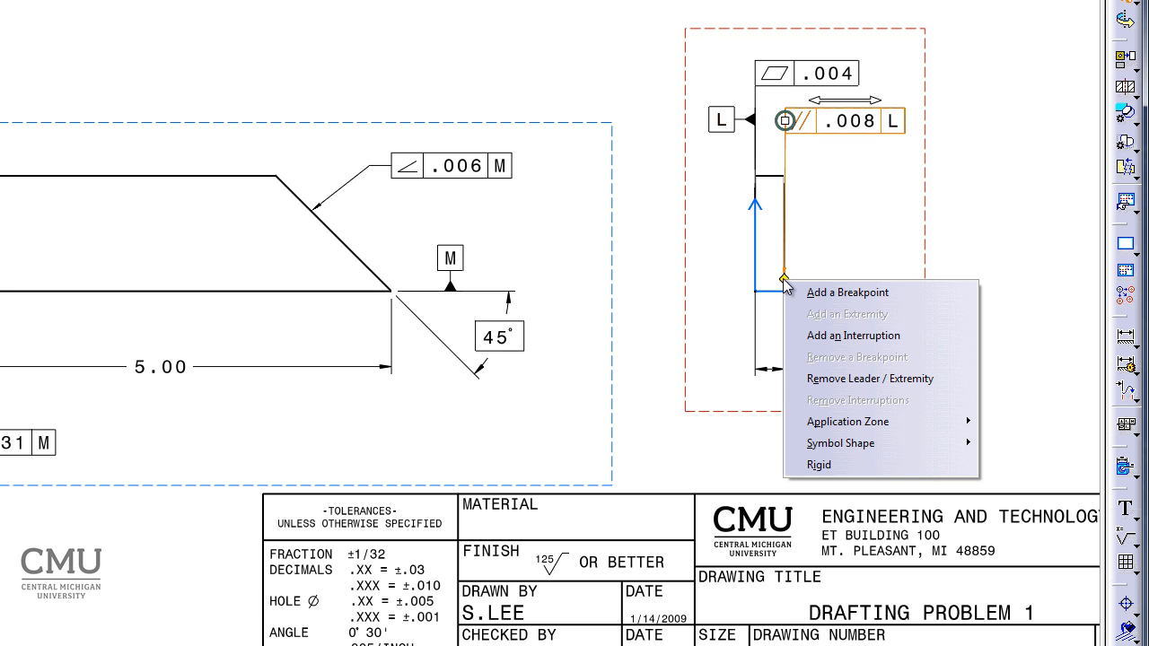
mouse_move(891, 446)
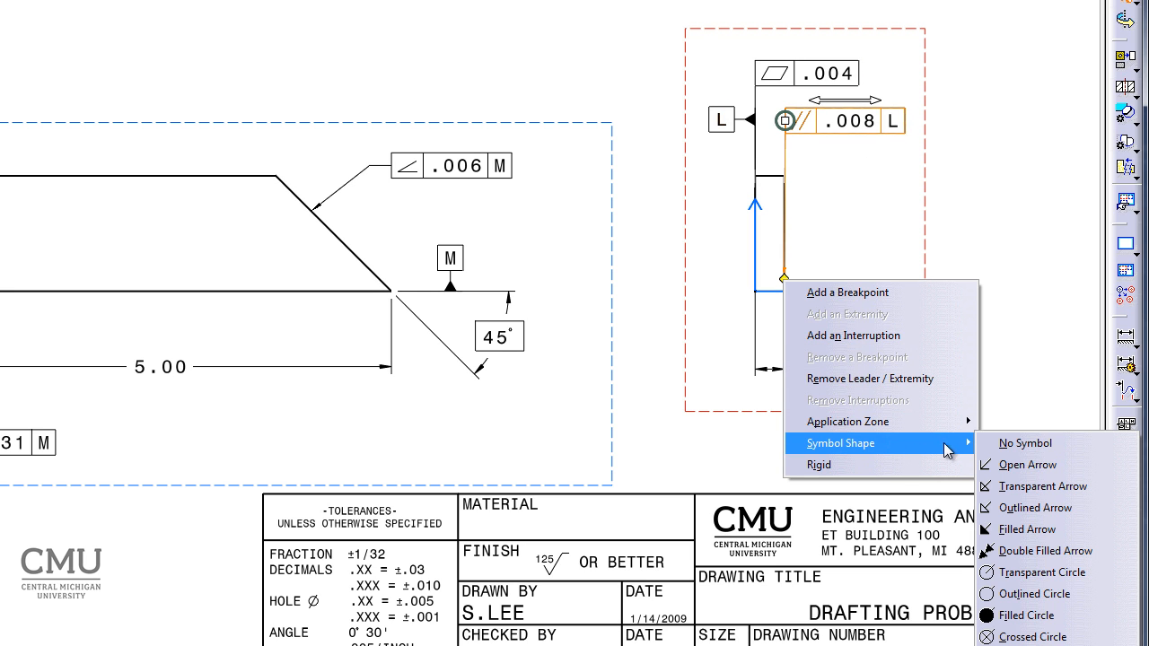
left_click(992, 444)
left_click(1013, 203)
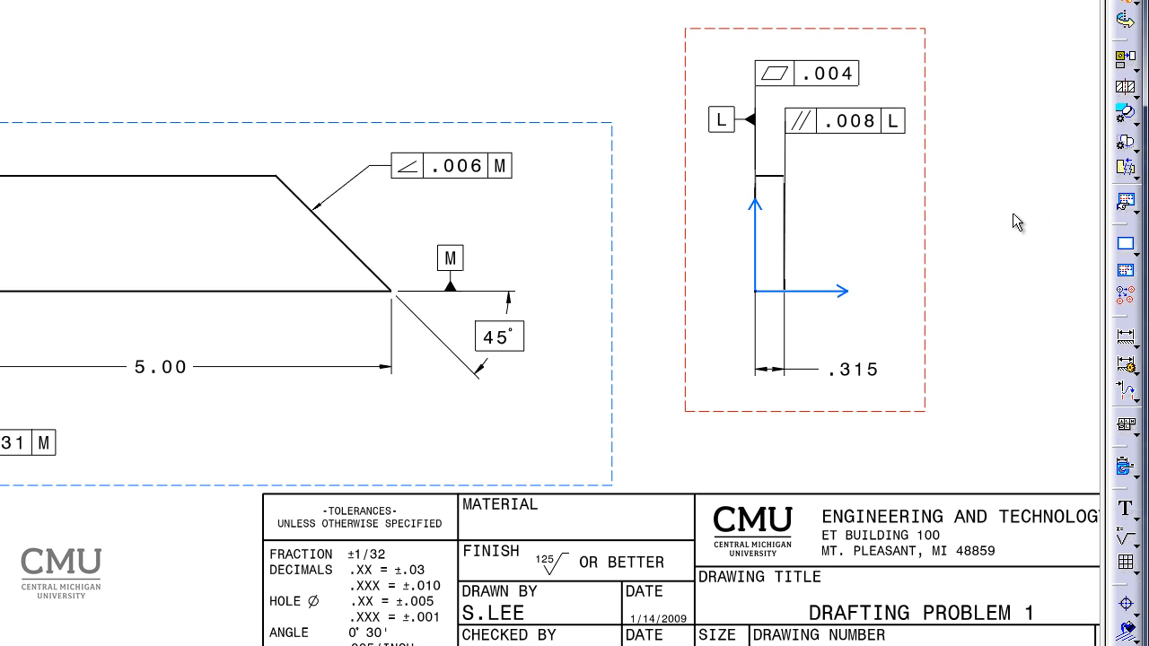
Align the parallelism frame's leader exactly with the right edge and move its end point up to the profile's upper right corner.
middle_click_drag(975, 257, 962, 149, "ctrl")
middle_click_drag(823, 192, 198, 336)
mouse_move(759, 305)
middle_mouse_down("ctrl")
mouse_move(752, 285)
mouse_move(826, 205)
mouse_move(634, 317)
mouse_move(577, 382)
middle_mouse_up("ctrl")
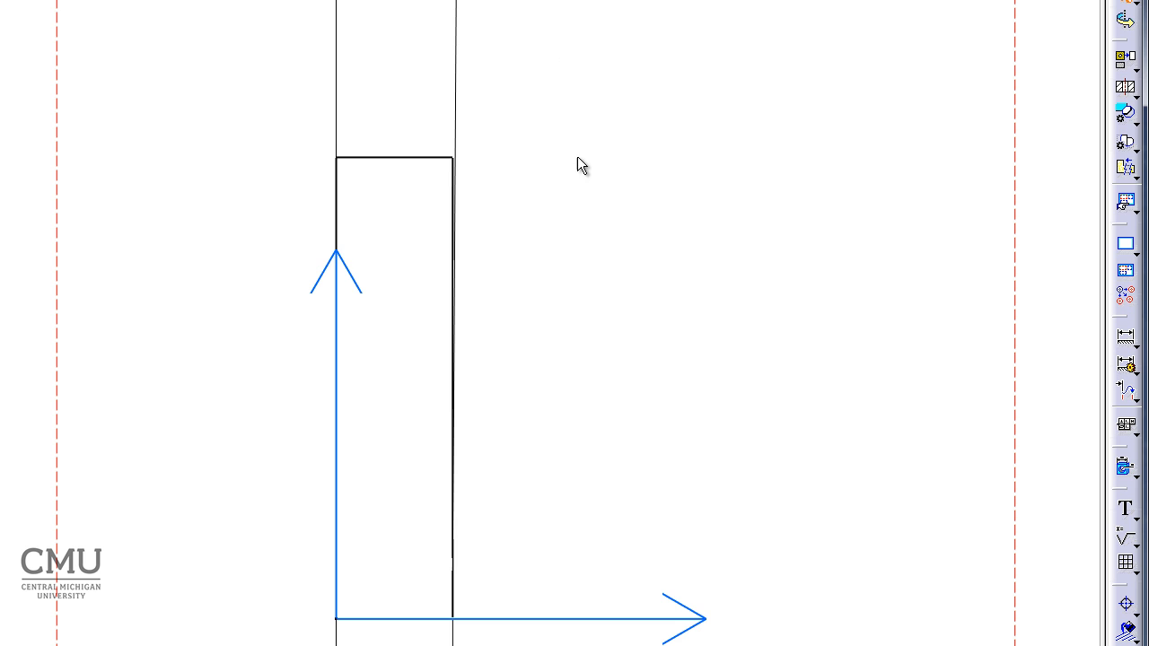
middle_click_drag(577, 165, 577, 270)
left_click(598, 64)
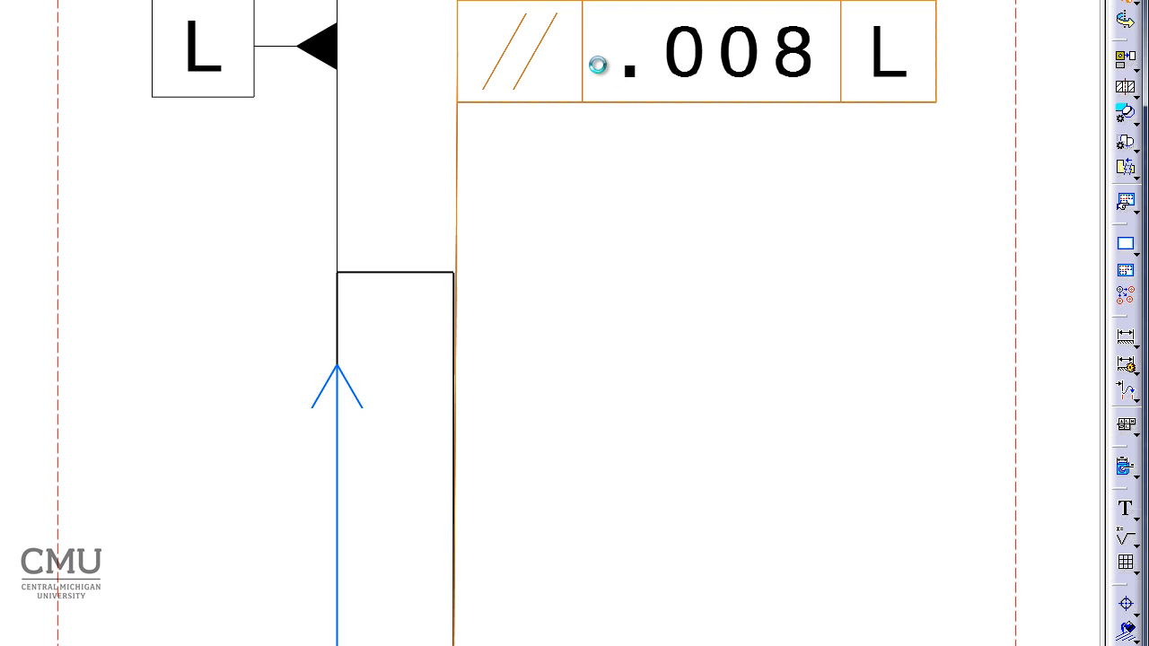
left_click_drag(598, 64, 596, 59)
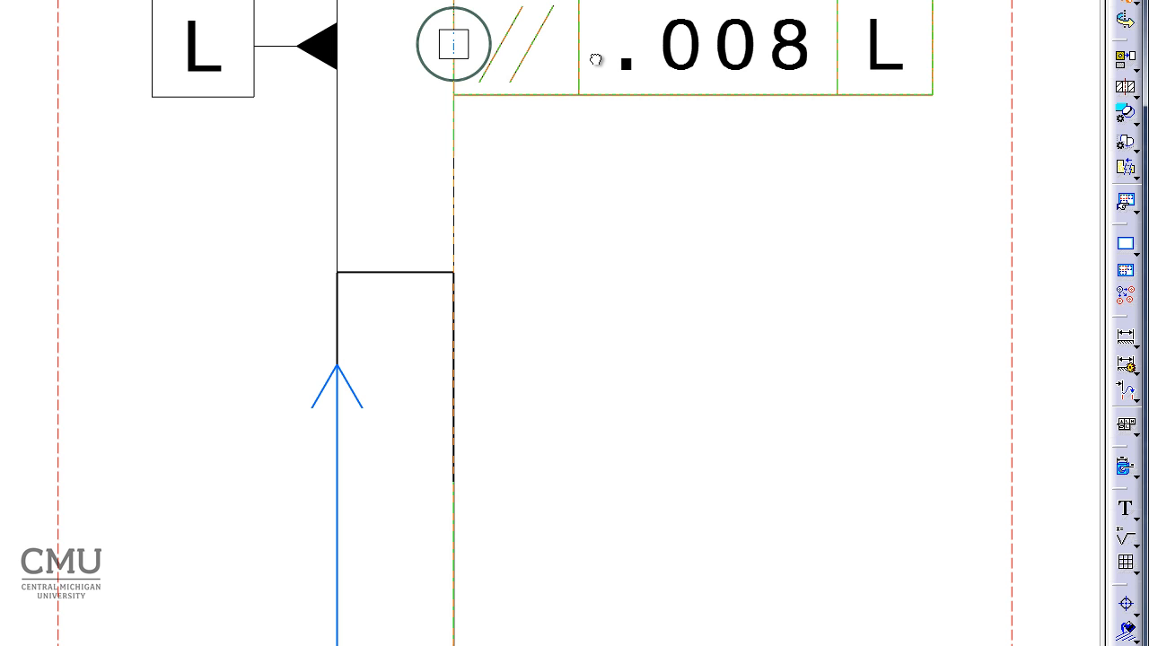
left_click_drag(595, 59, 596, 60)
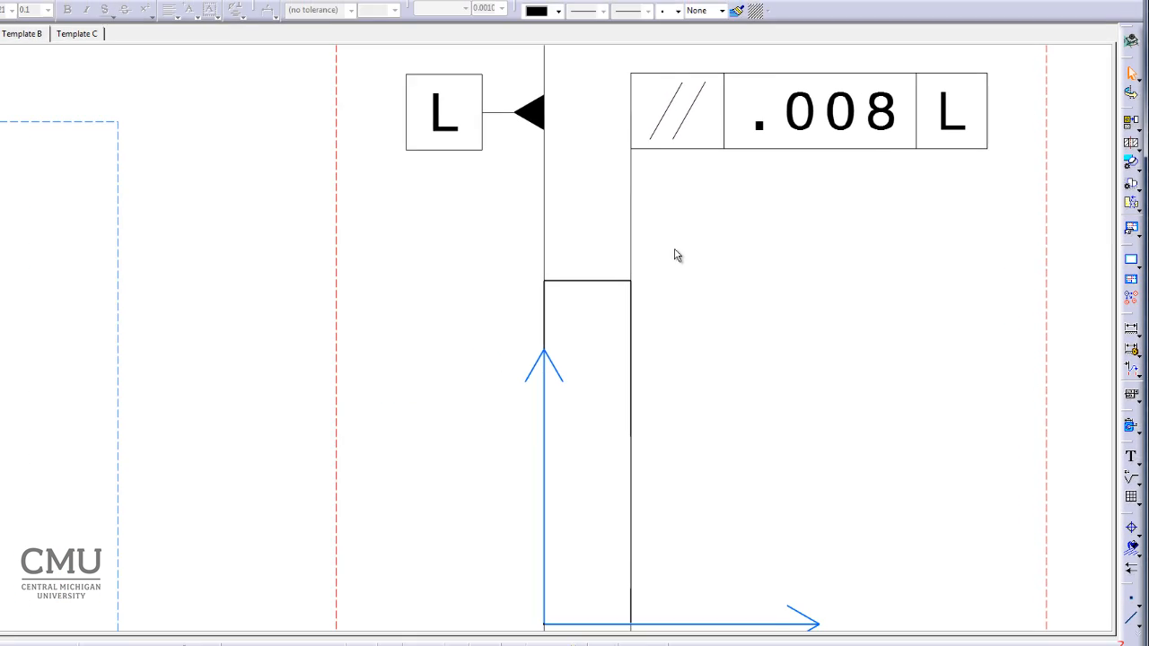
left_click(572, 113)
left_click_drag(692, 562, 684, 285)
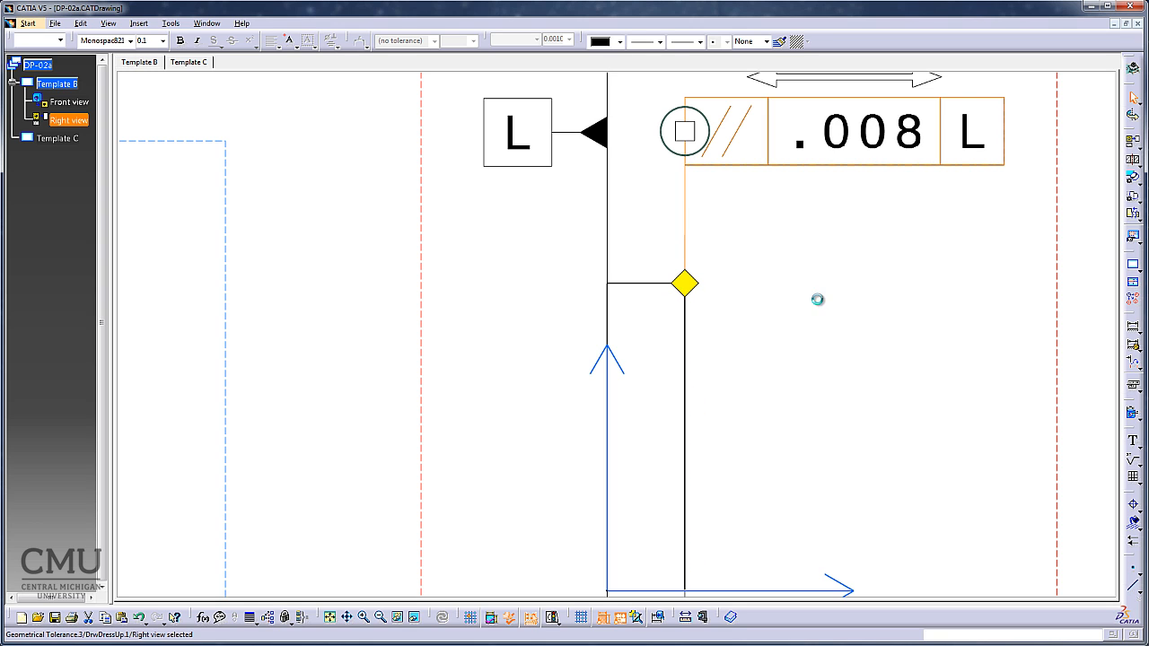
left_click(839, 299)
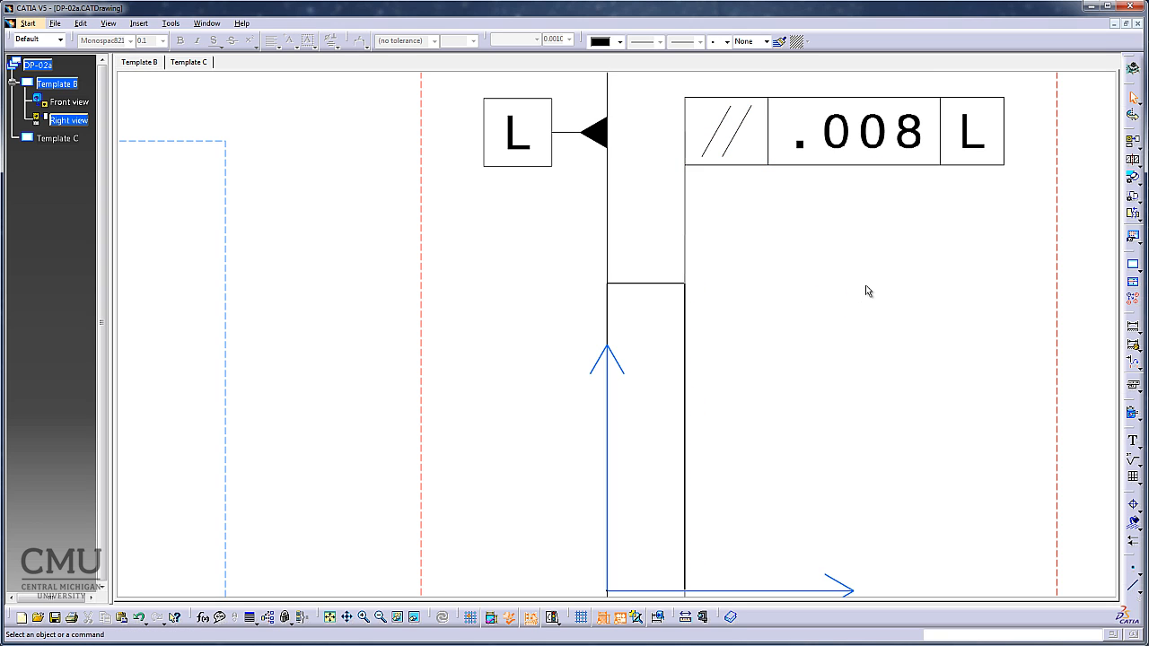
Activate the front view and shift both views slightly to the right on the sheet.
middle_click_drag(864, 259, 893, 363)
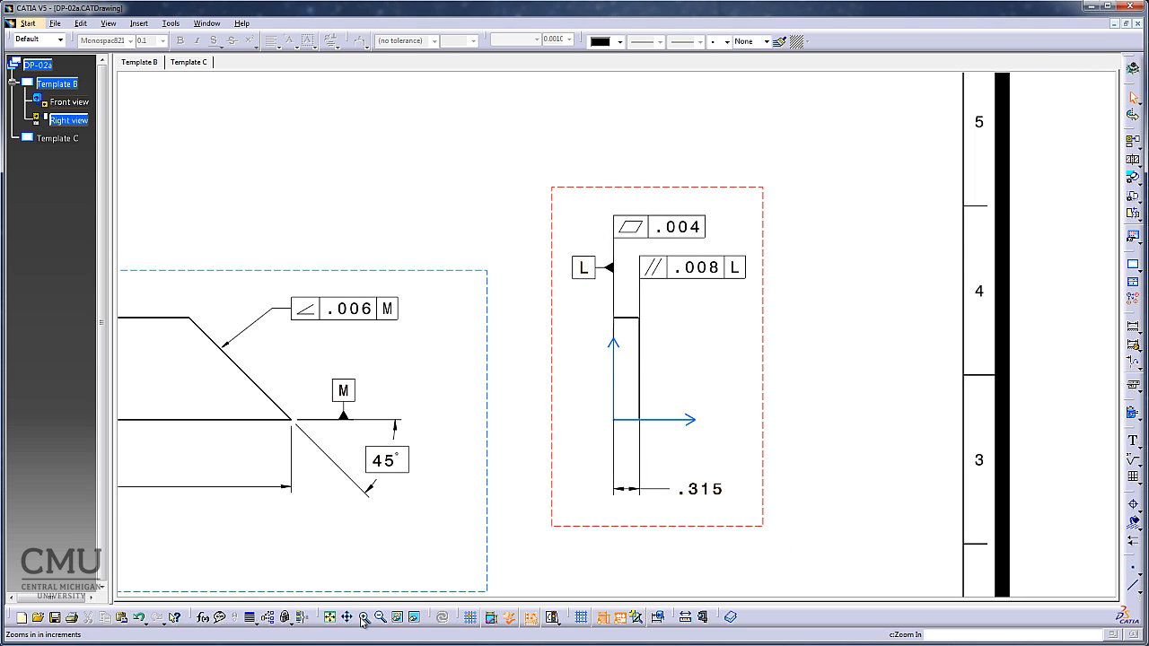
left_click(330, 617)
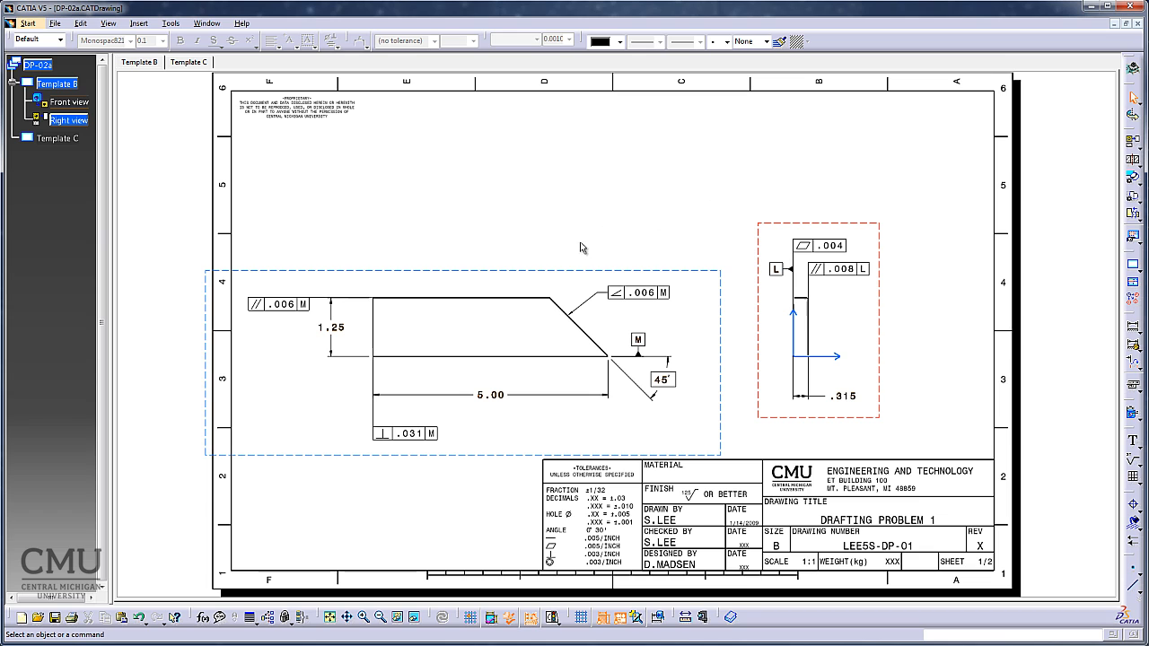
double_click(468, 269)
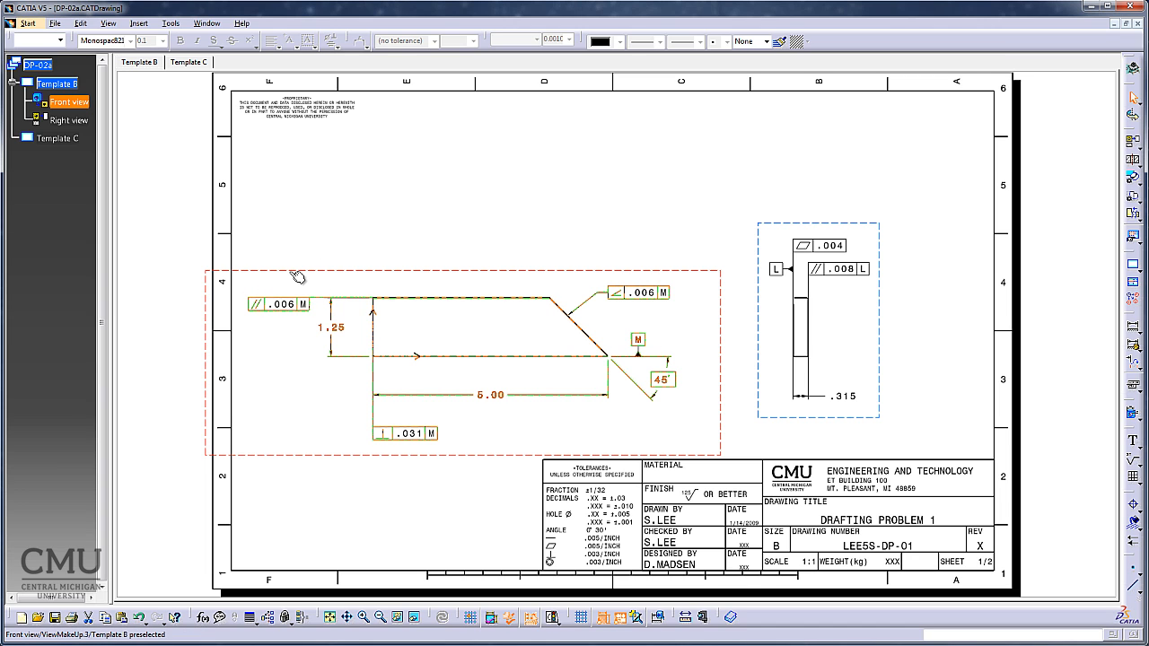
left_click_drag(290, 271, 325, 272)
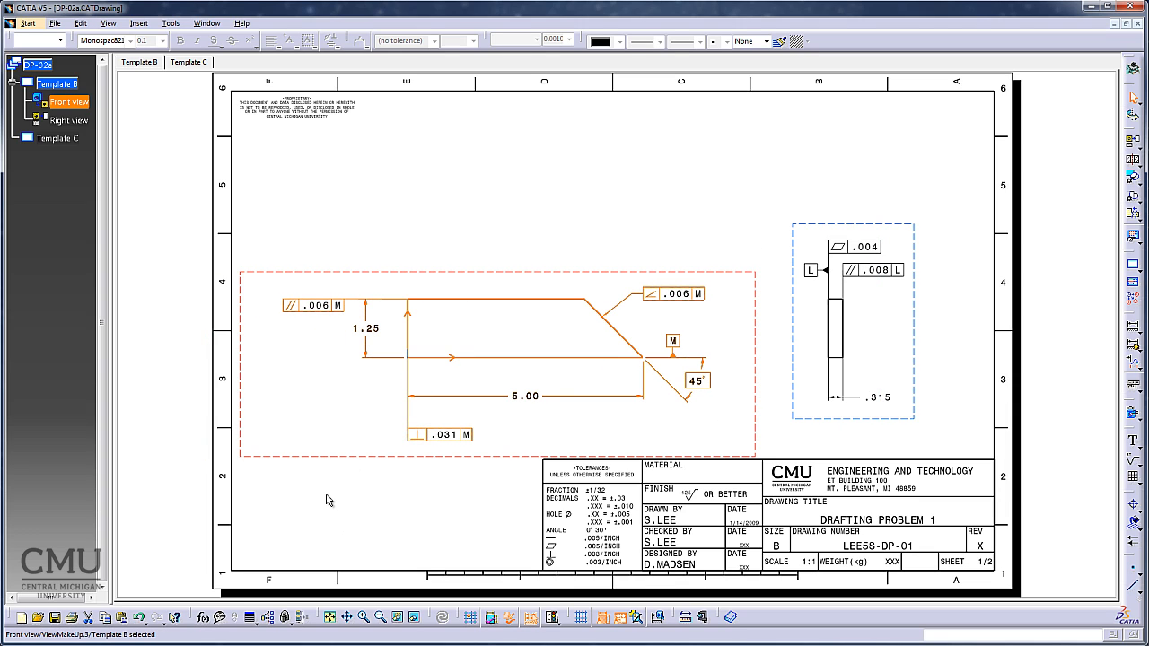
left_click(353, 528)
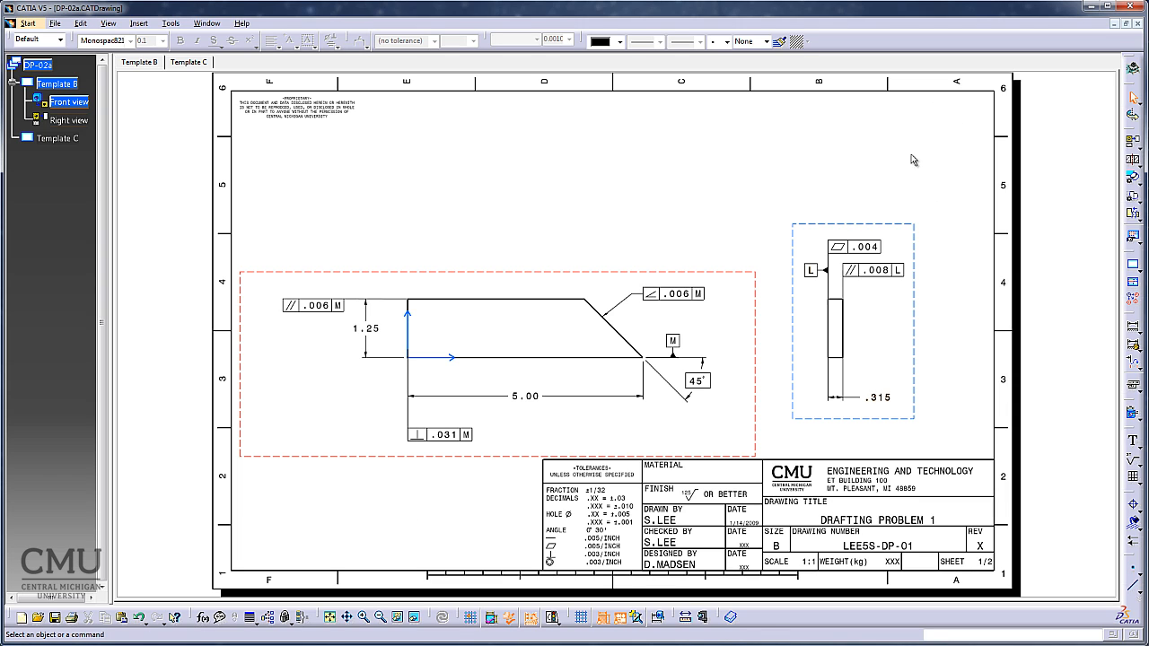
Start an isometric view of the part and switch to the DP-02.CATPart window to choose its reference.
left_click(139, 23)
mouse_move(165, 61)
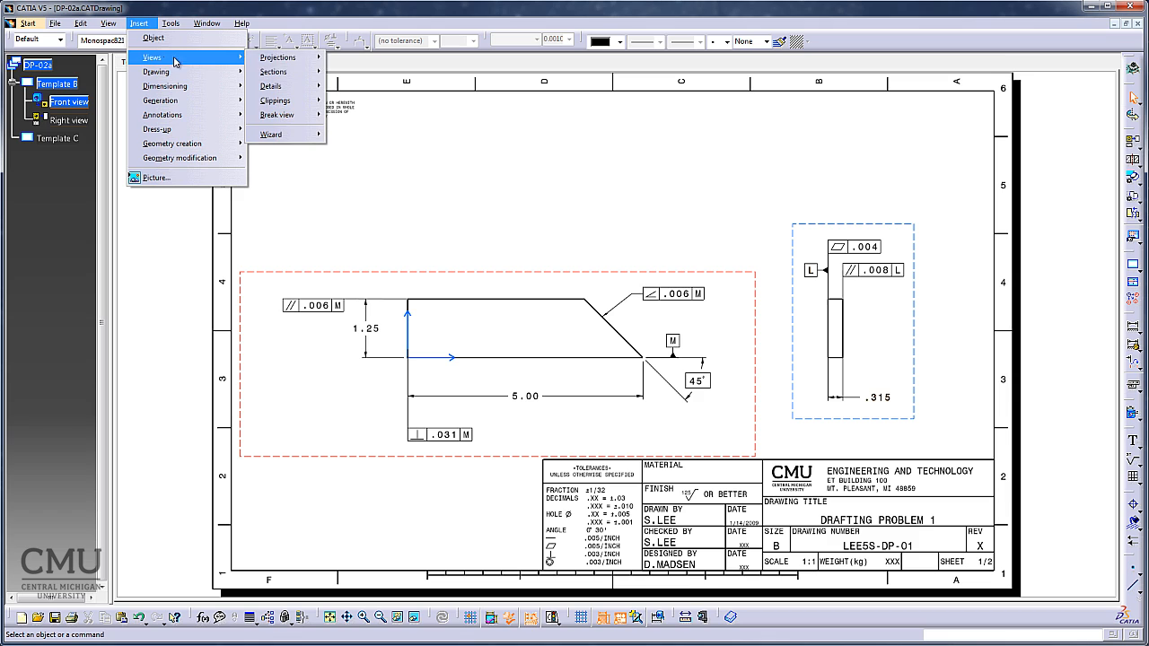
mouse_move(288, 57)
left_click(357, 130)
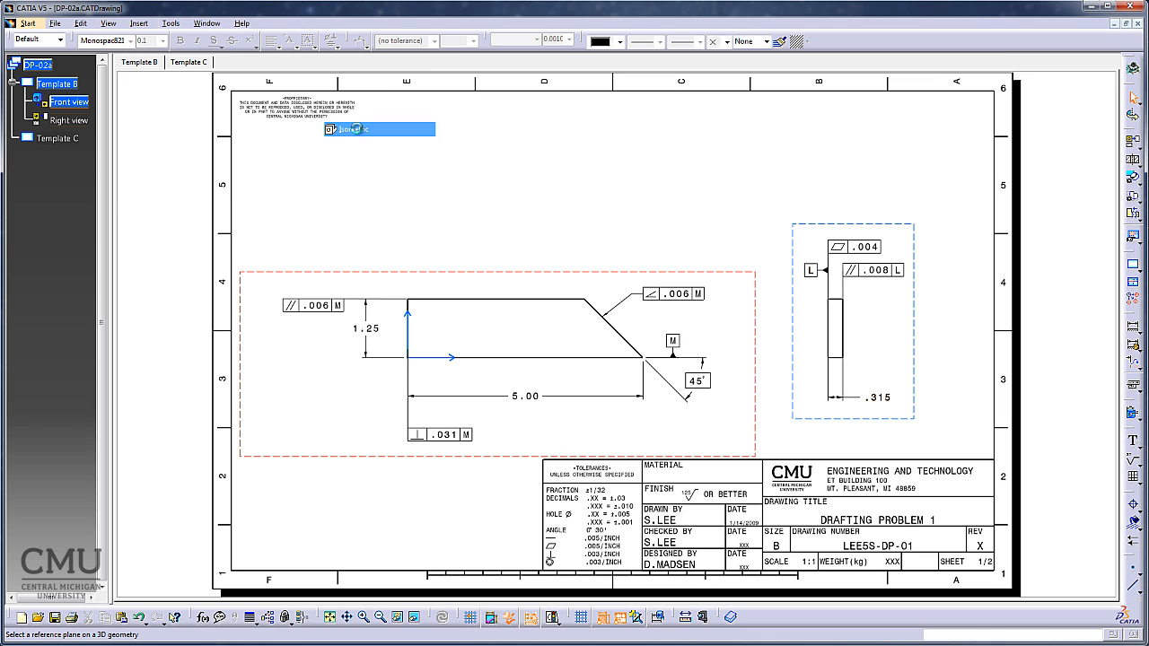
left_click(1126, 24)
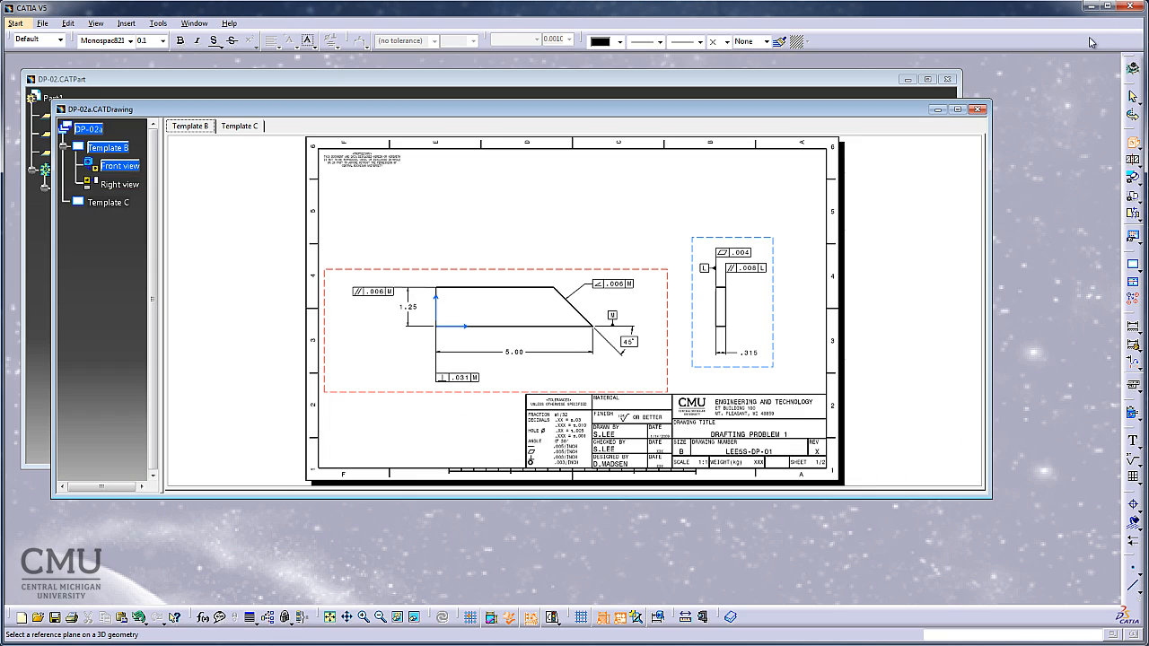
left_click(791, 84)
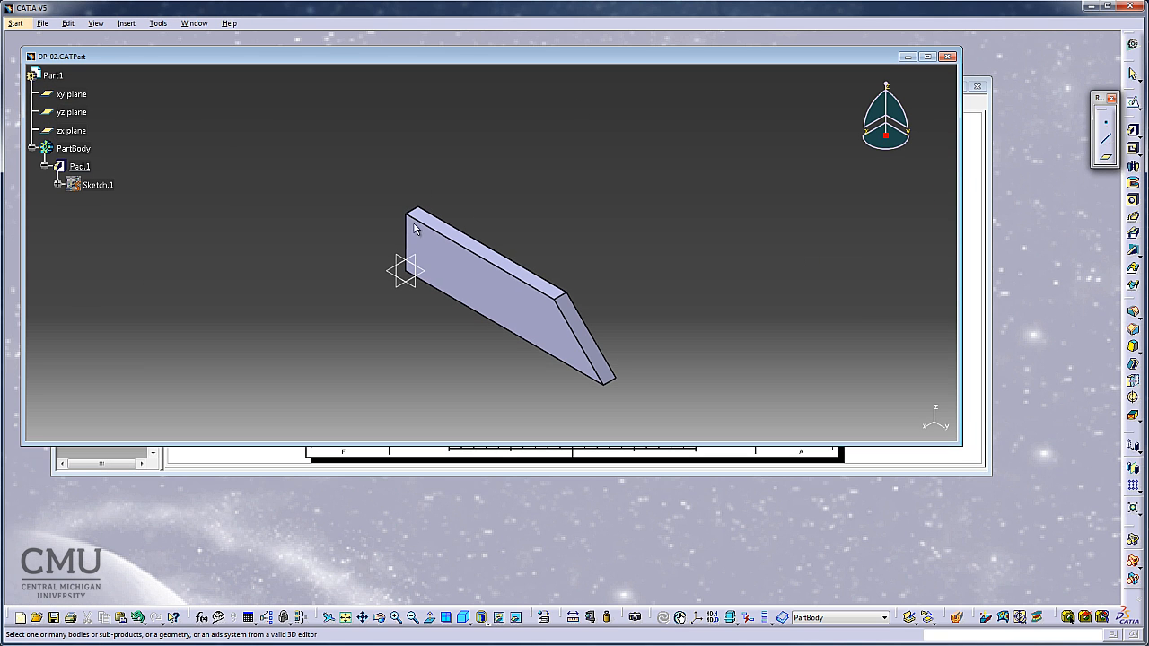
Generate the isometric view from the plate's large front face in isometric orientation, placing it beside the sheet's right edge.
left_click_drag(401, 340, 507, 361)
middle_click_drag(476, 393, 457, 354)
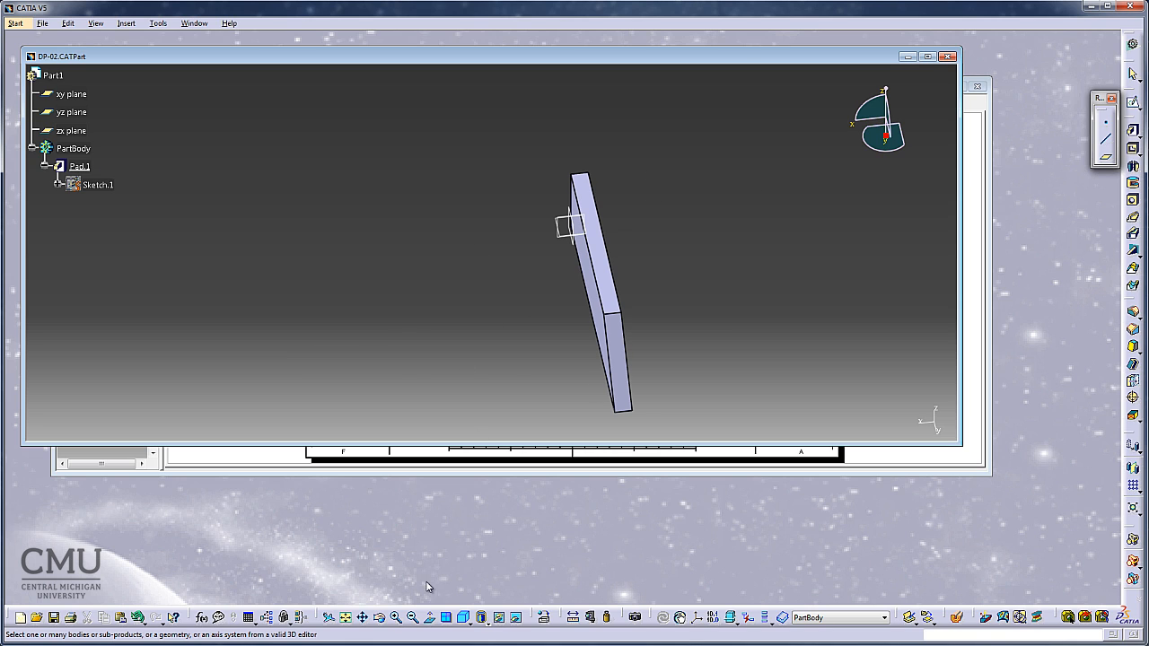
left_click(464, 619)
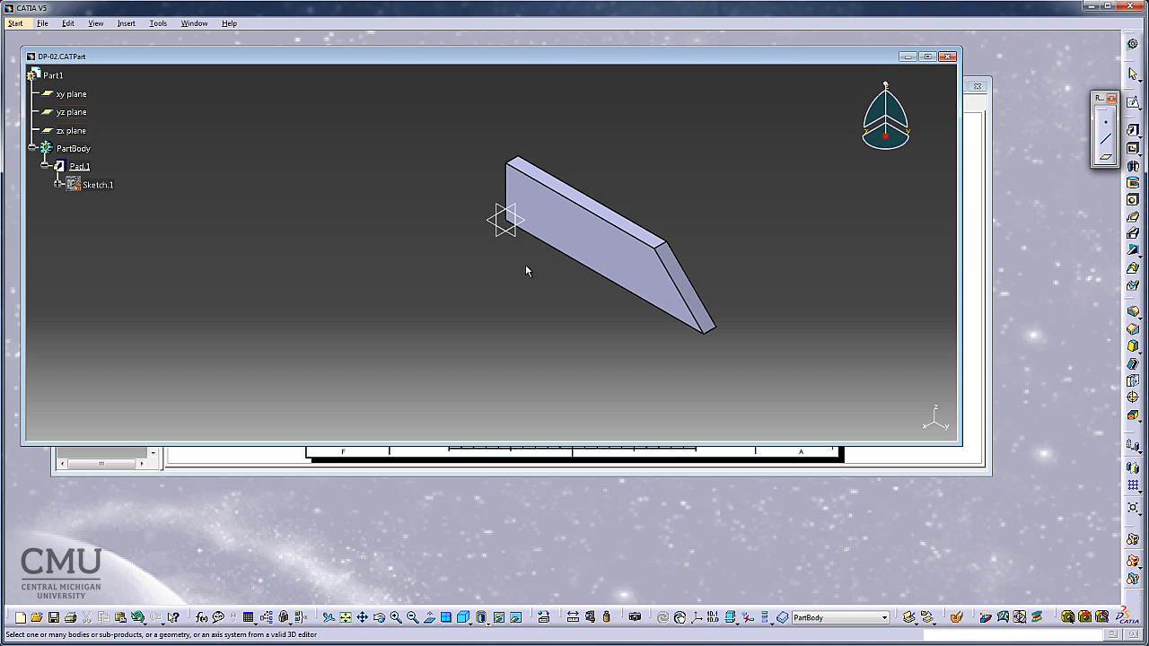
left_click(584, 228)
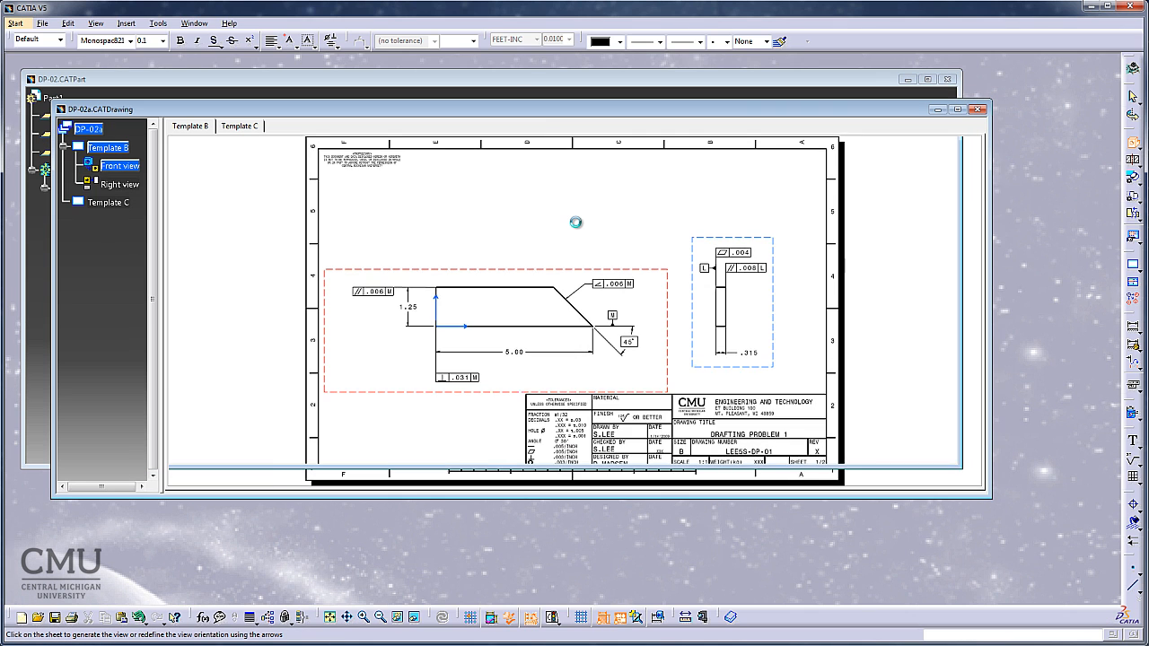
left_click(957, 108)
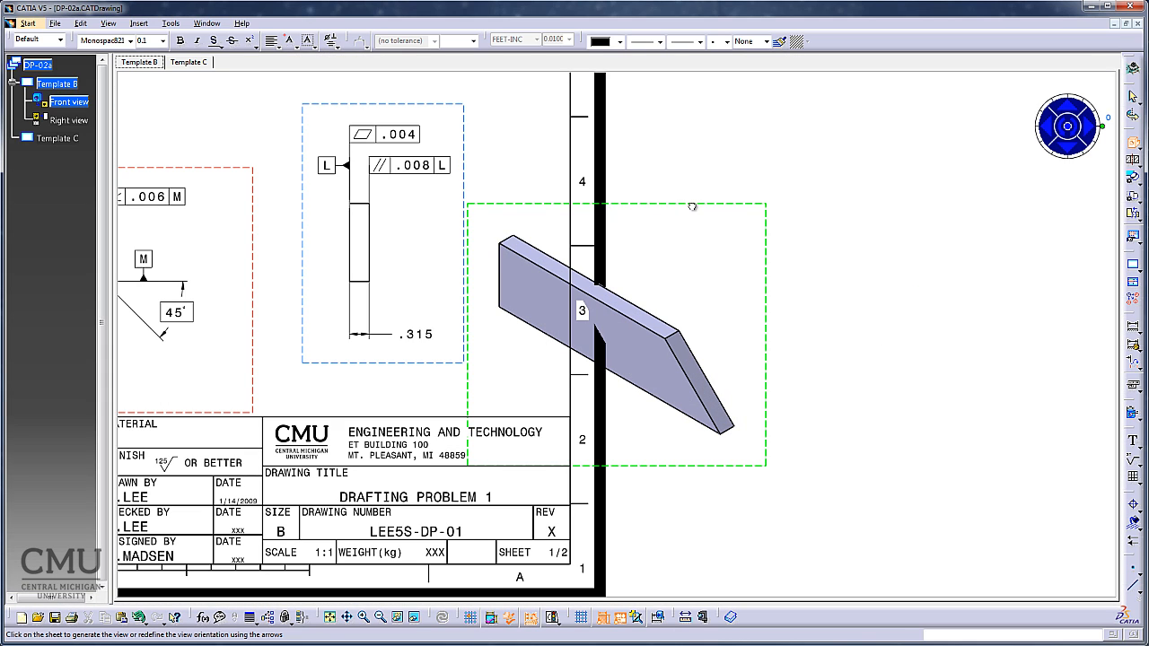
left_click(801, 408)
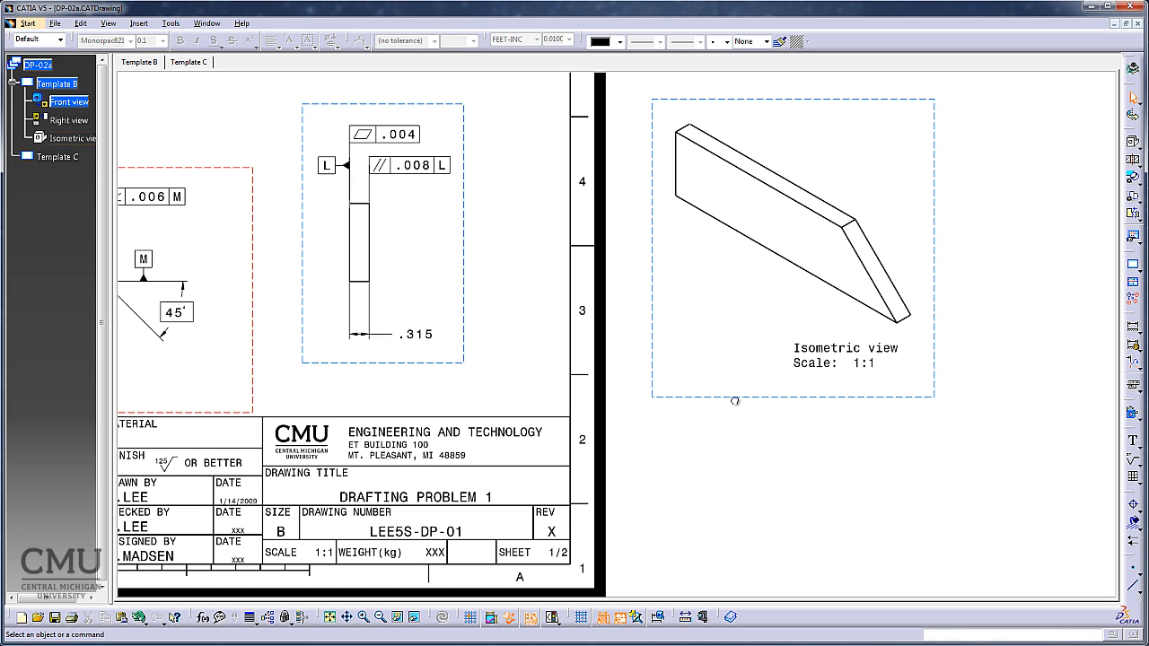
Open the isometric view's properties and set its scale to 1:2.
left_click(718, 398)
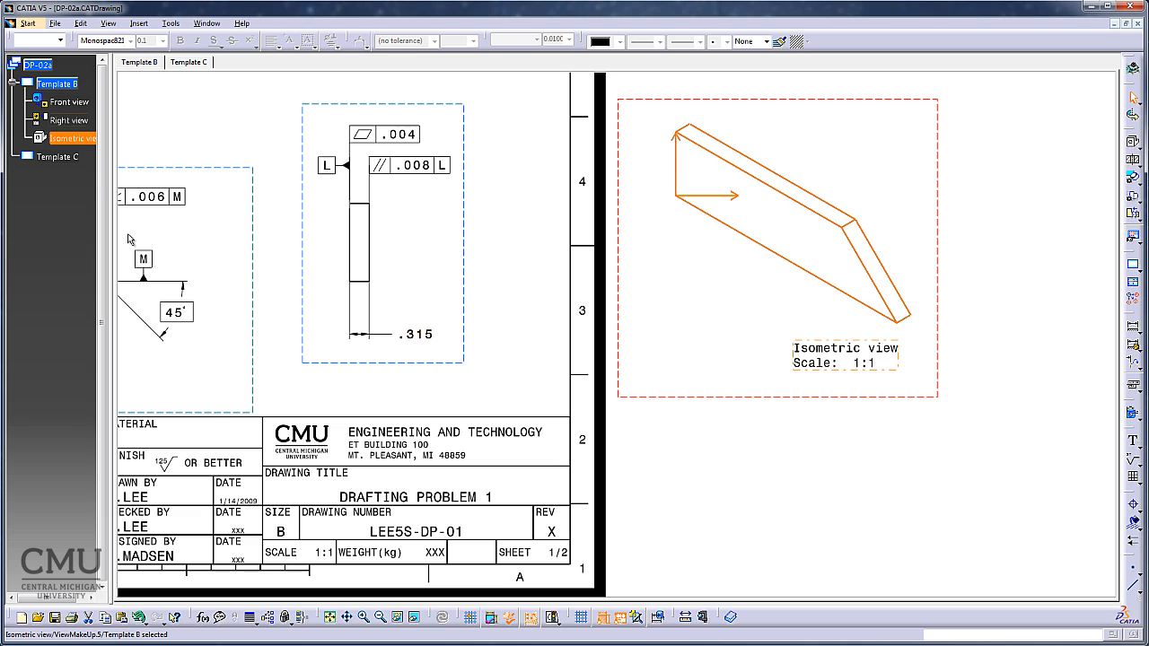
right_click(72, 140)
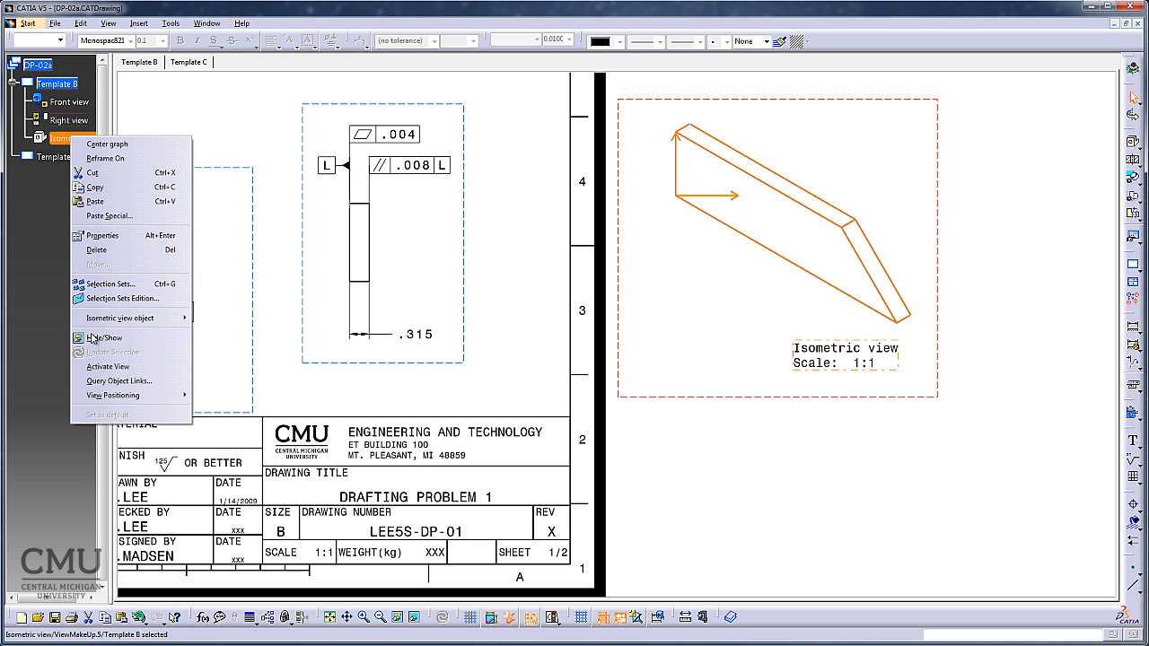
left_click(106, 236)
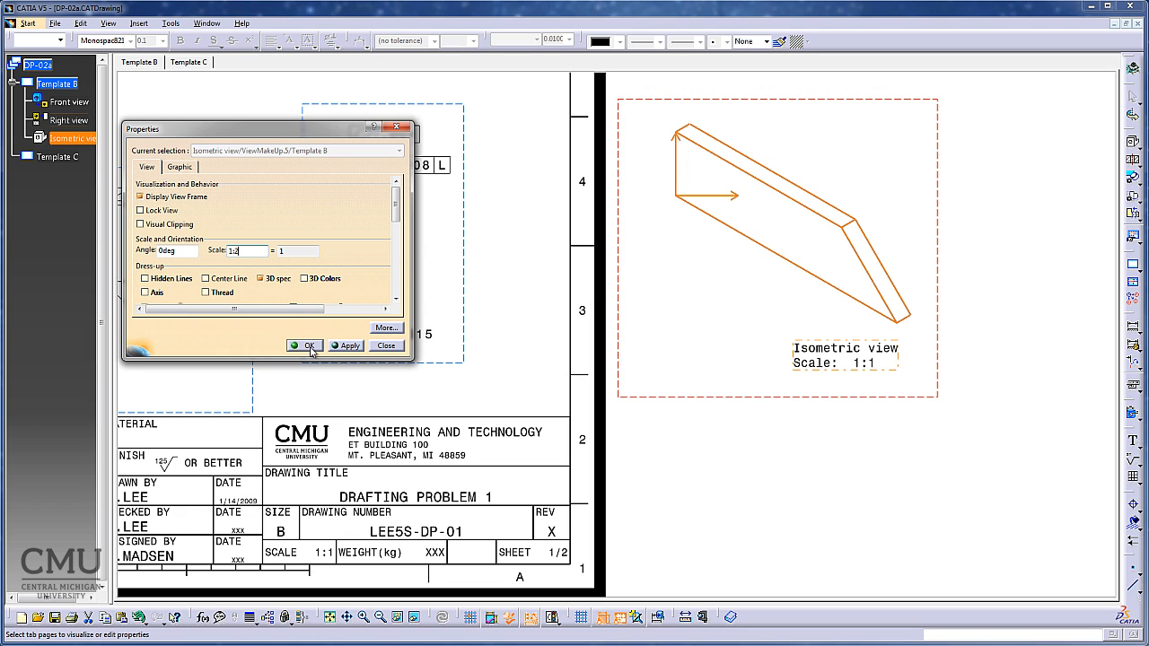
Set the isometric view's generation mode to Raster with the Shading with edges mode.
left_click_drag(400, 203, 400, 273)
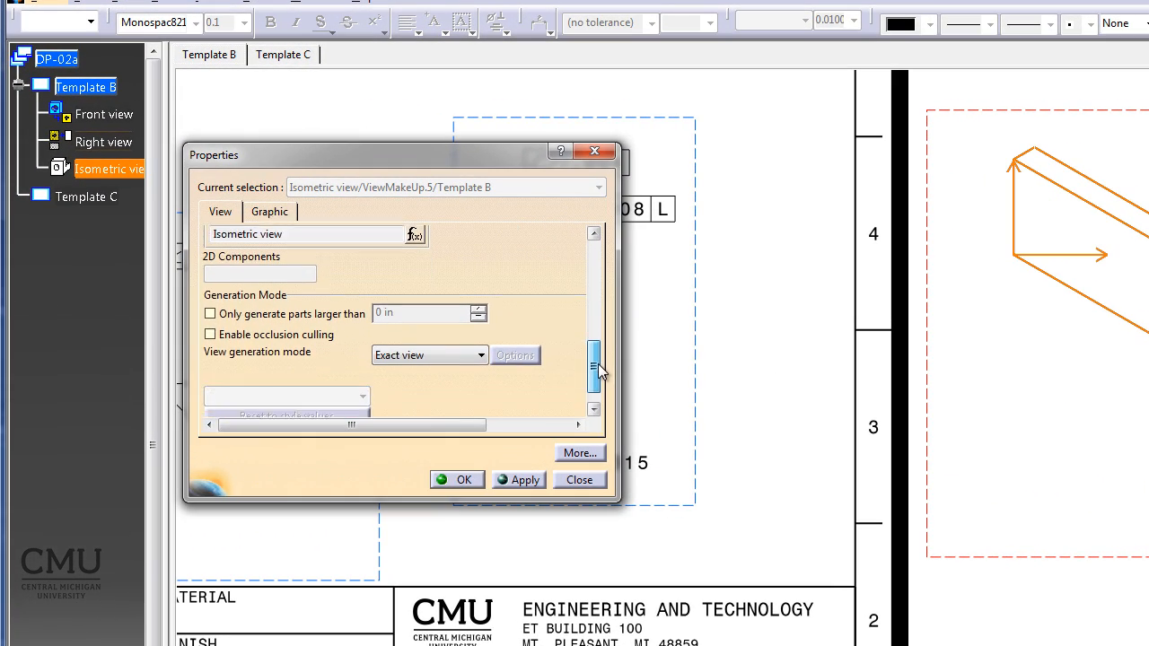
left_click_drag(600, 373, 599, 380)
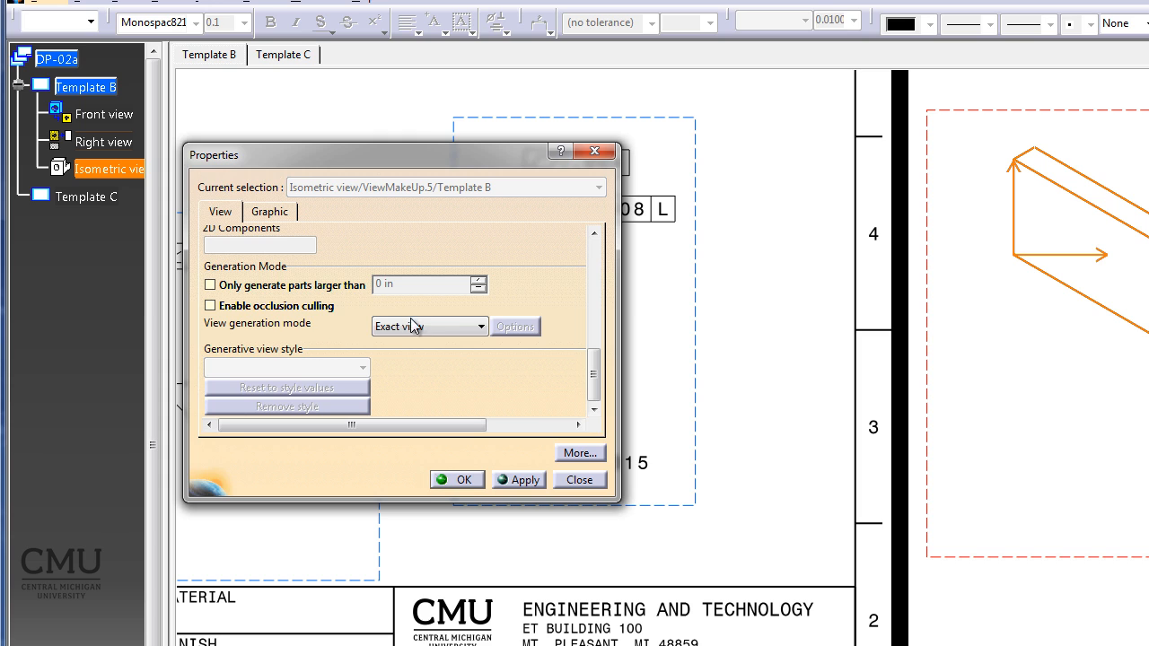
left_click(462, 327)
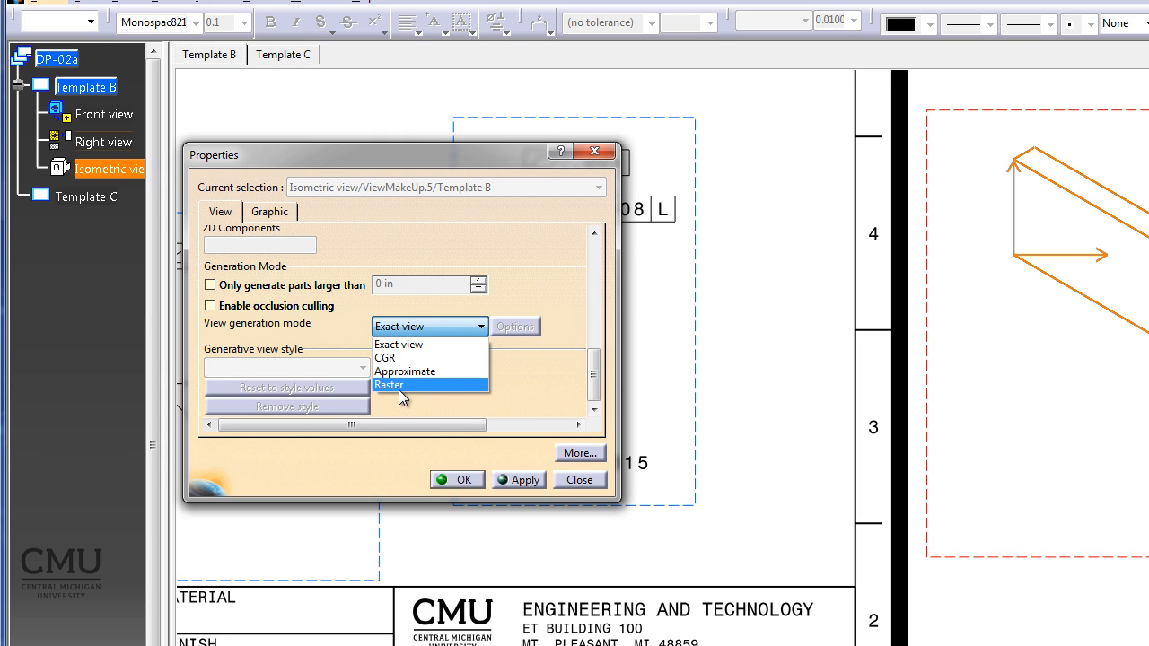
left_click(399, 385)
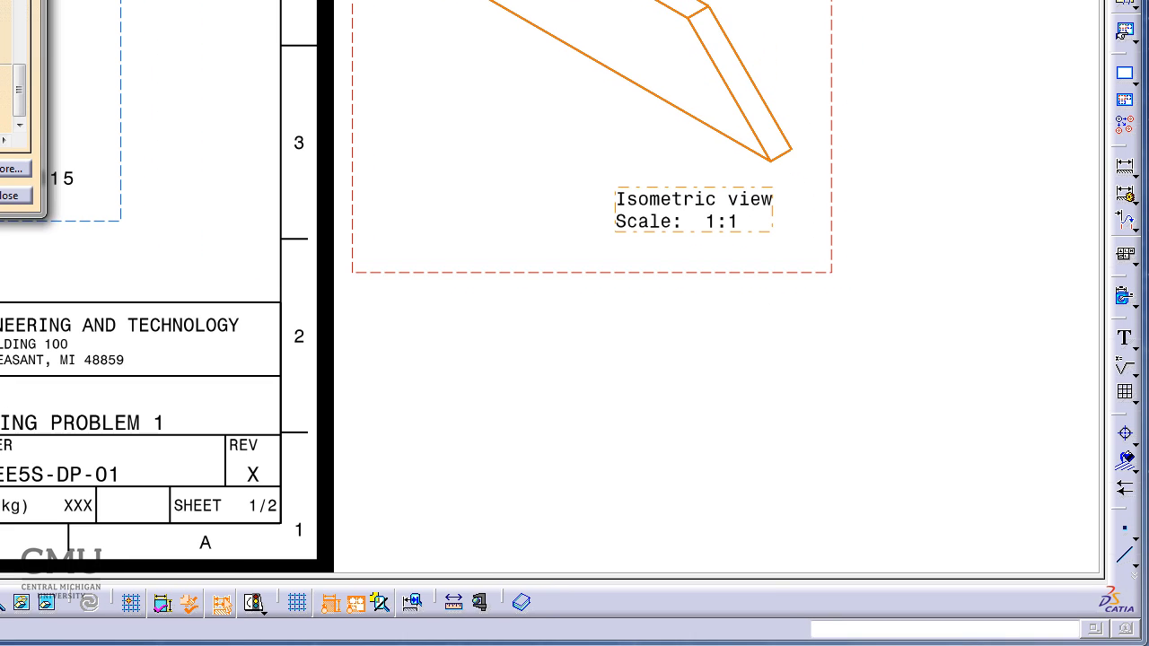
left_click(516, 326)
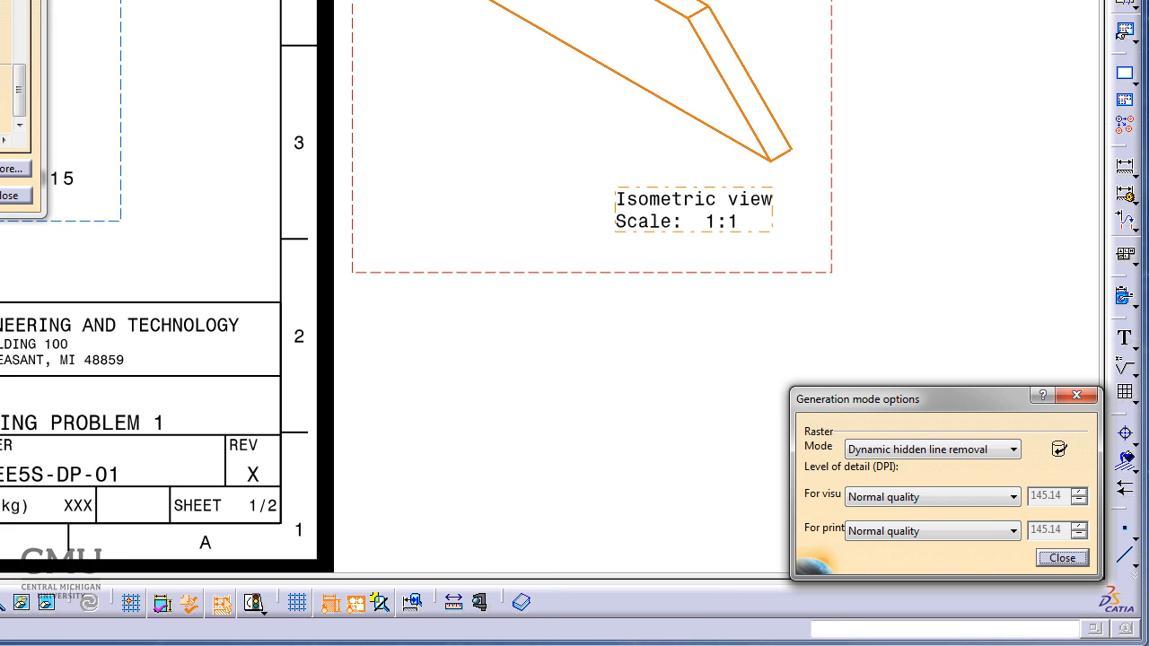
left_click(988, 452)
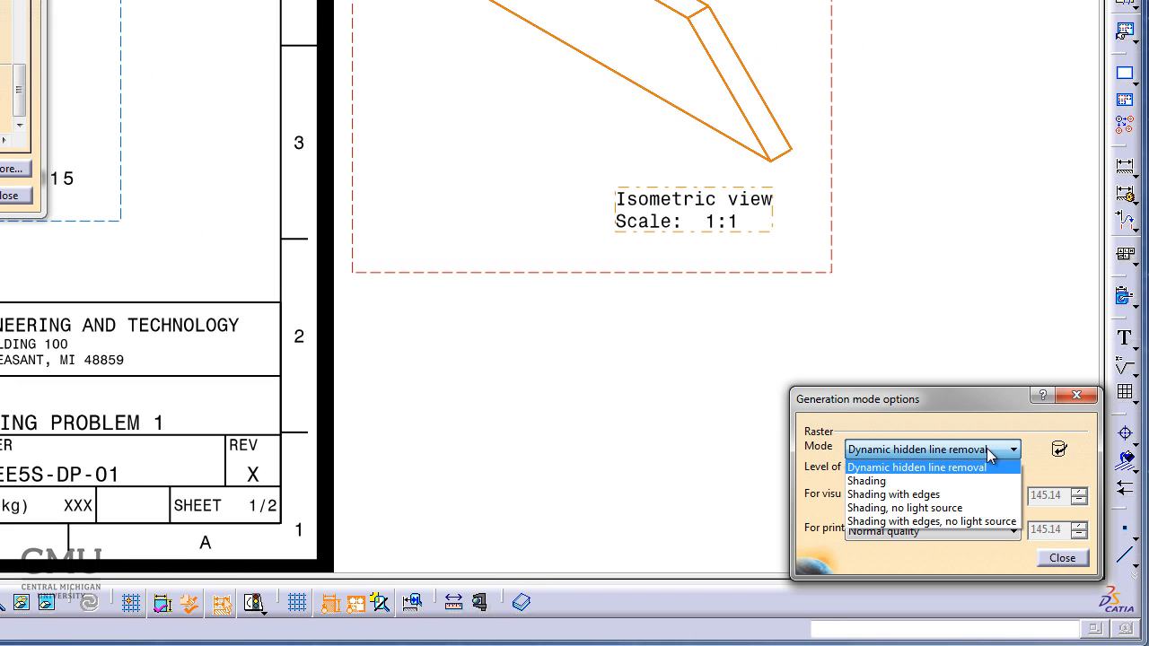
left_click(946, 497)
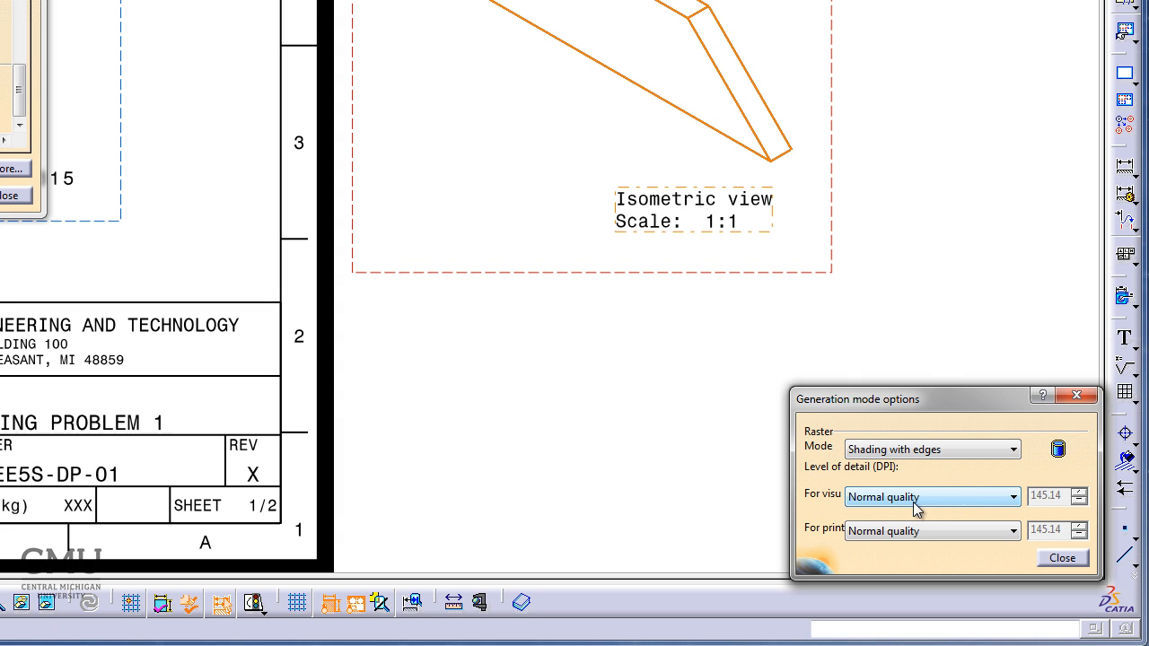
Set the raster level of detail to High quality for both visualization and print, and accept the view properties.
left_click(924, 497)
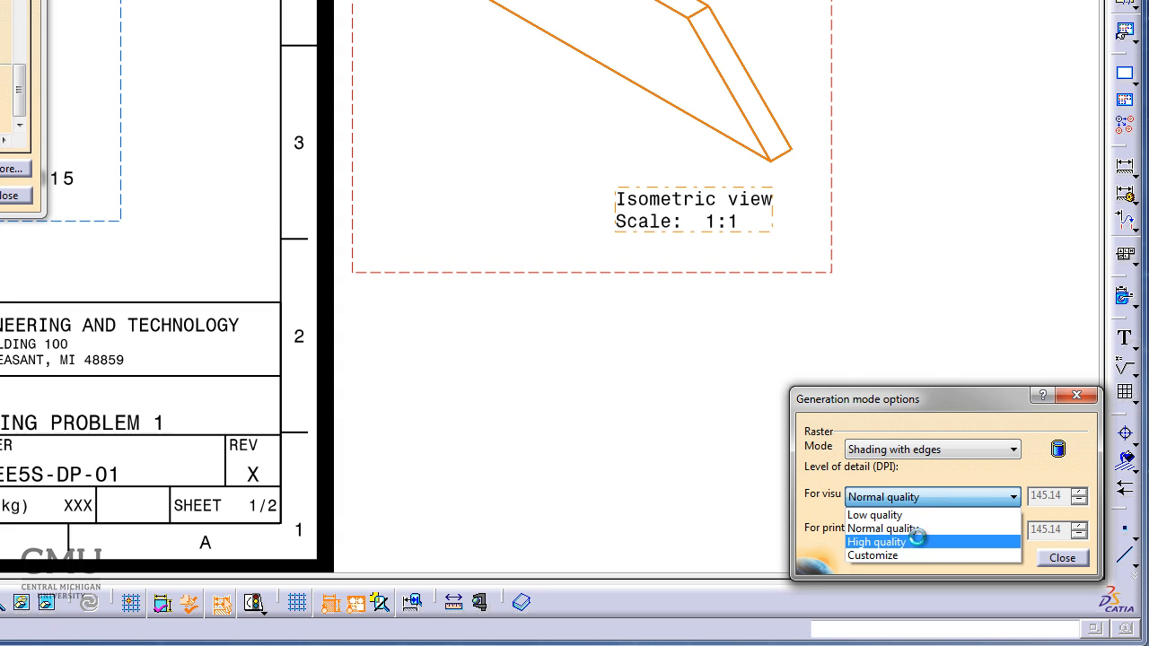
left_click(924, 540)
left_click(925, 531)
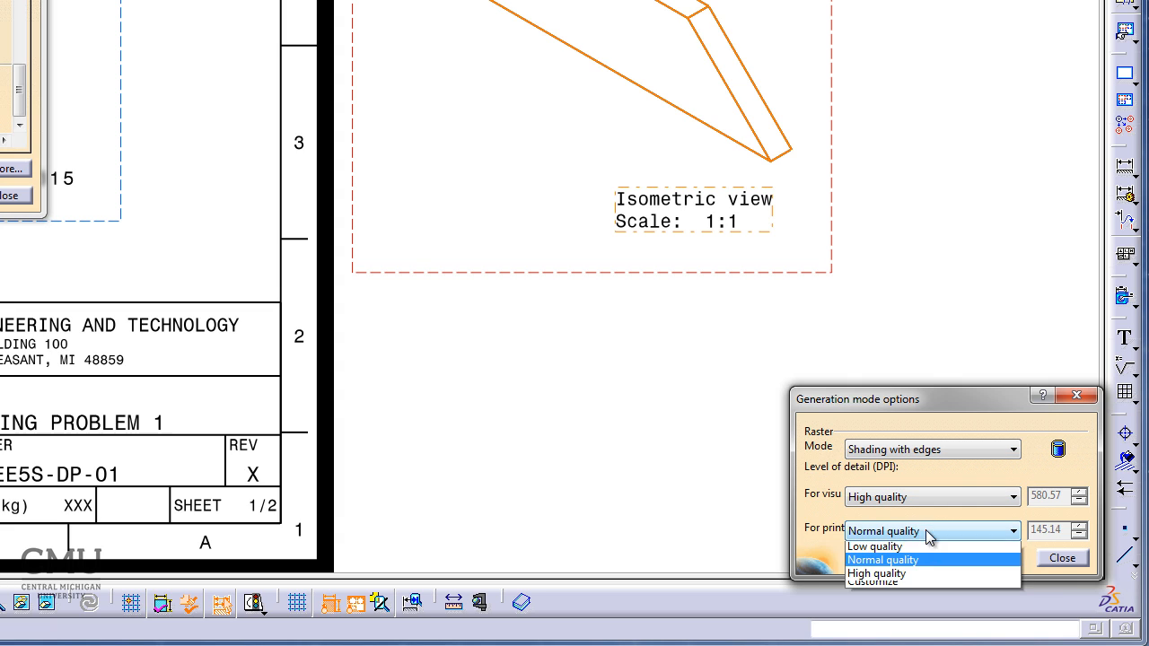
left_click(925, 574)
left_click(1065, 560)
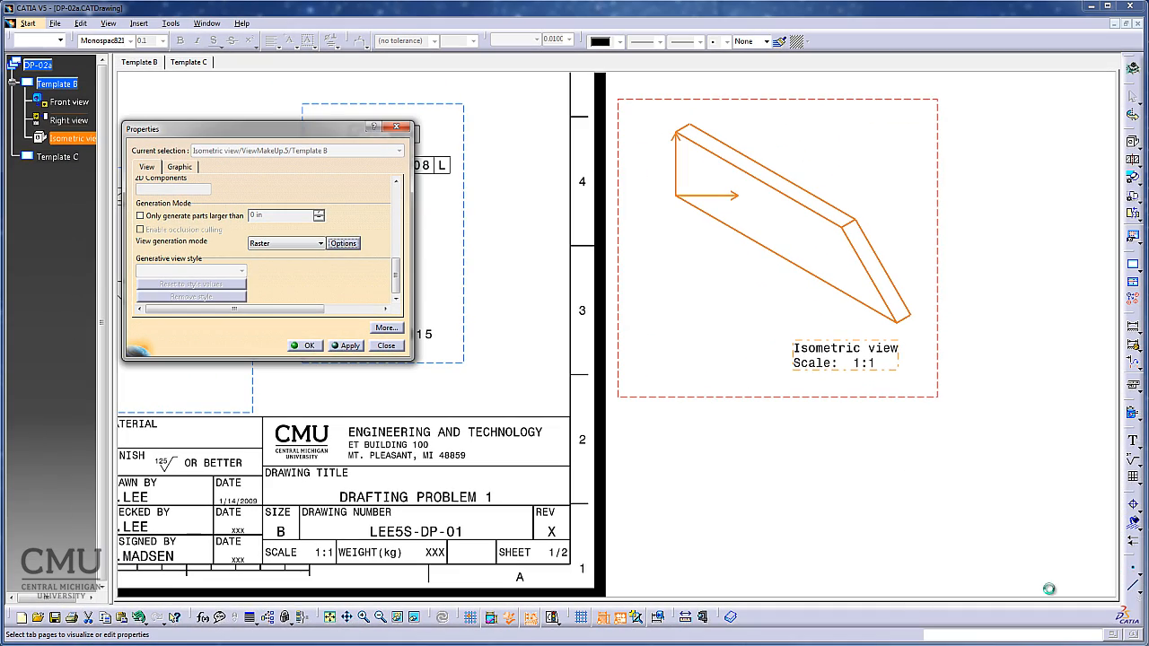
left_click(309, 346)
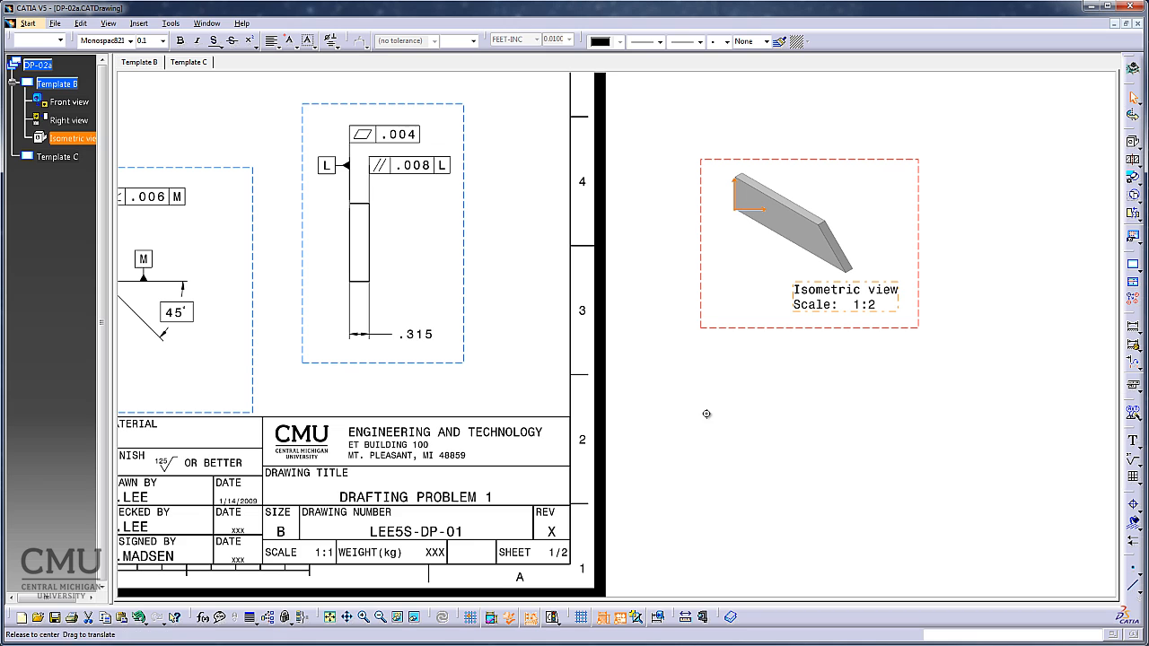
Move the isometric view into the sheet's upper right corner, above the right view.
mouse_move(705, 410)
middle_mouse_down()
mouse_move(722, 478)
mouse_move(908, 459)
mouse_move(947, 484)
middle_mouse_up()
left_click_drag(925, 315, 742, 196)
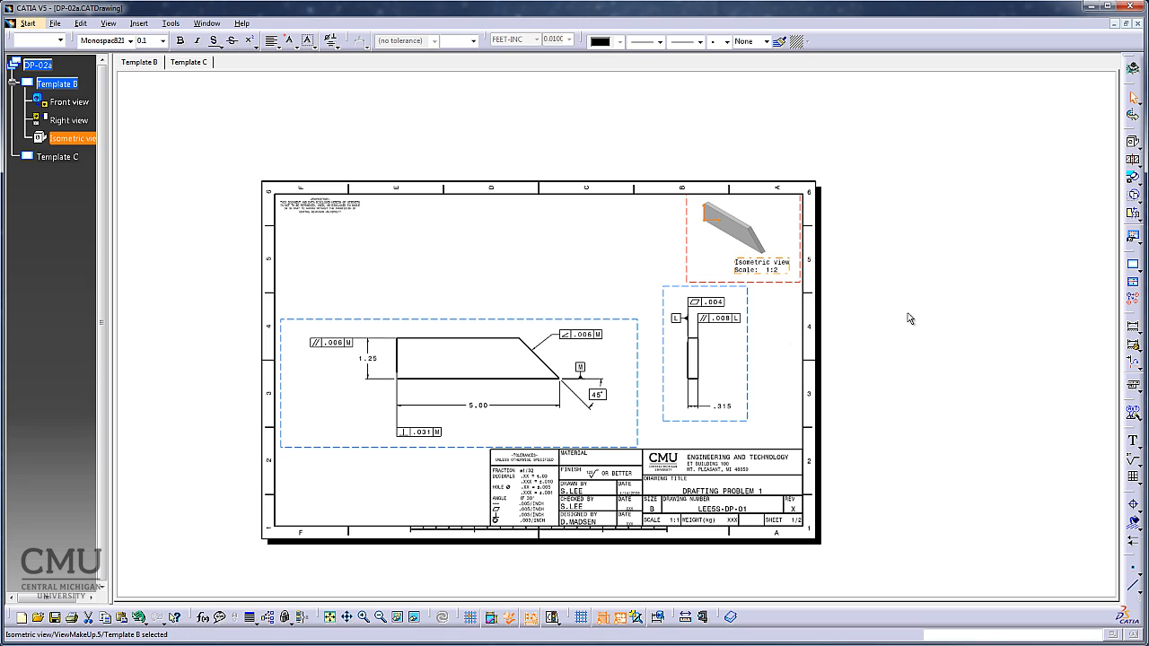
left_click(937, 314)
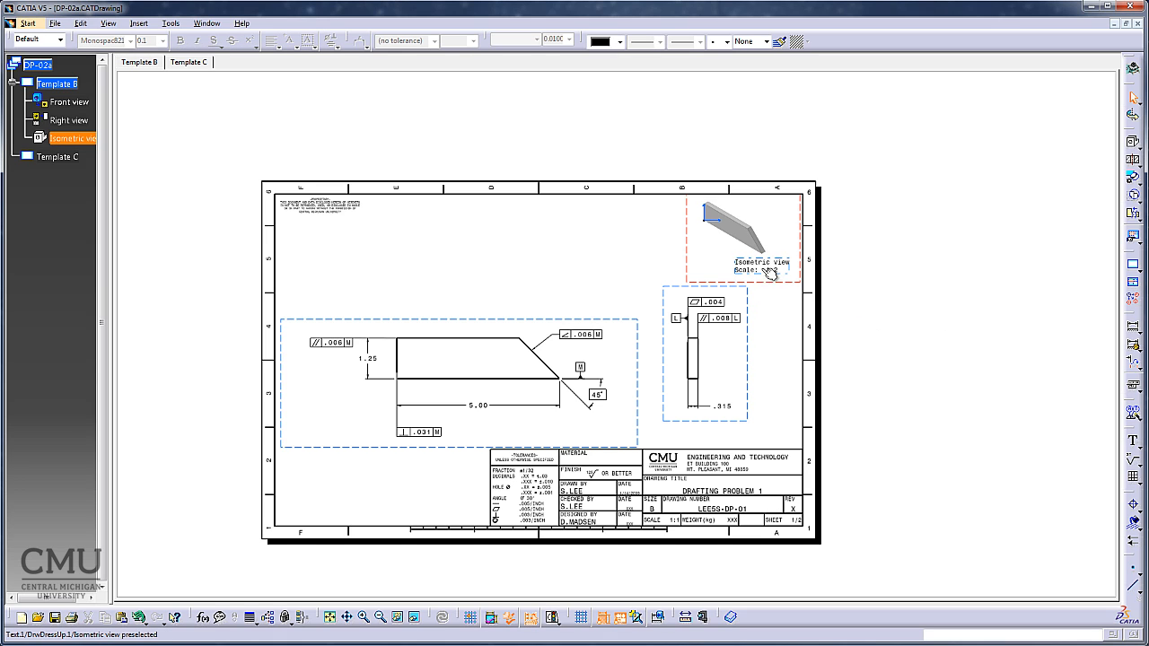
Shift the isometric view's label to the left beneath the shaded part and activate the front view.
left_click_drag(761, 269, 723, 276)
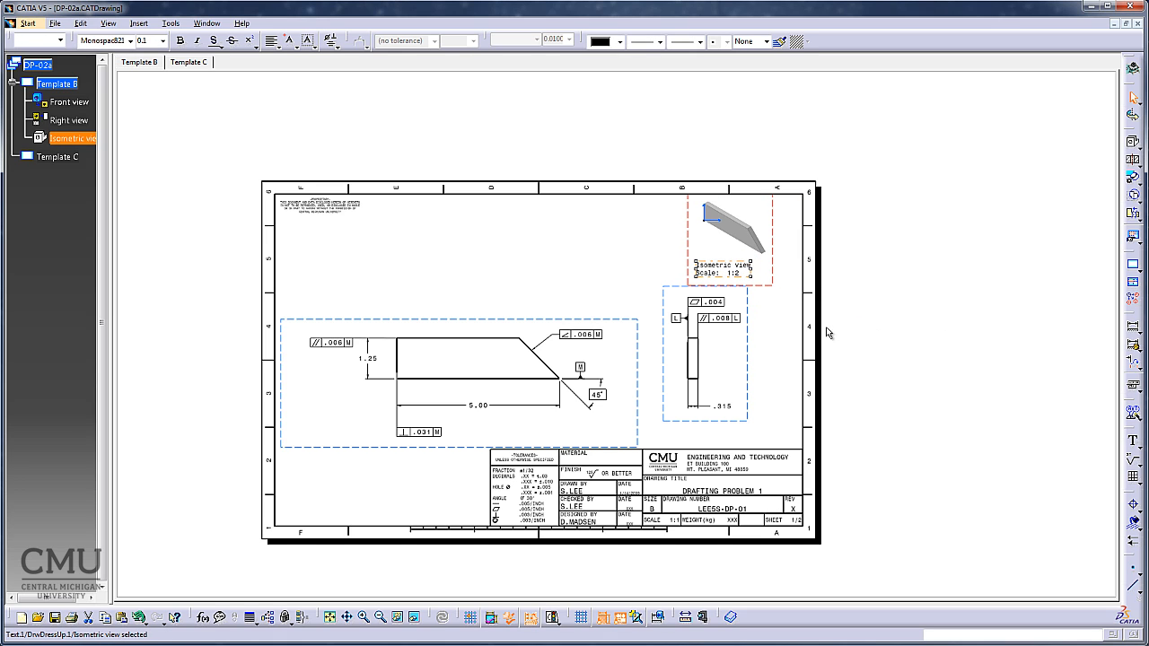
left_click(782, 349)
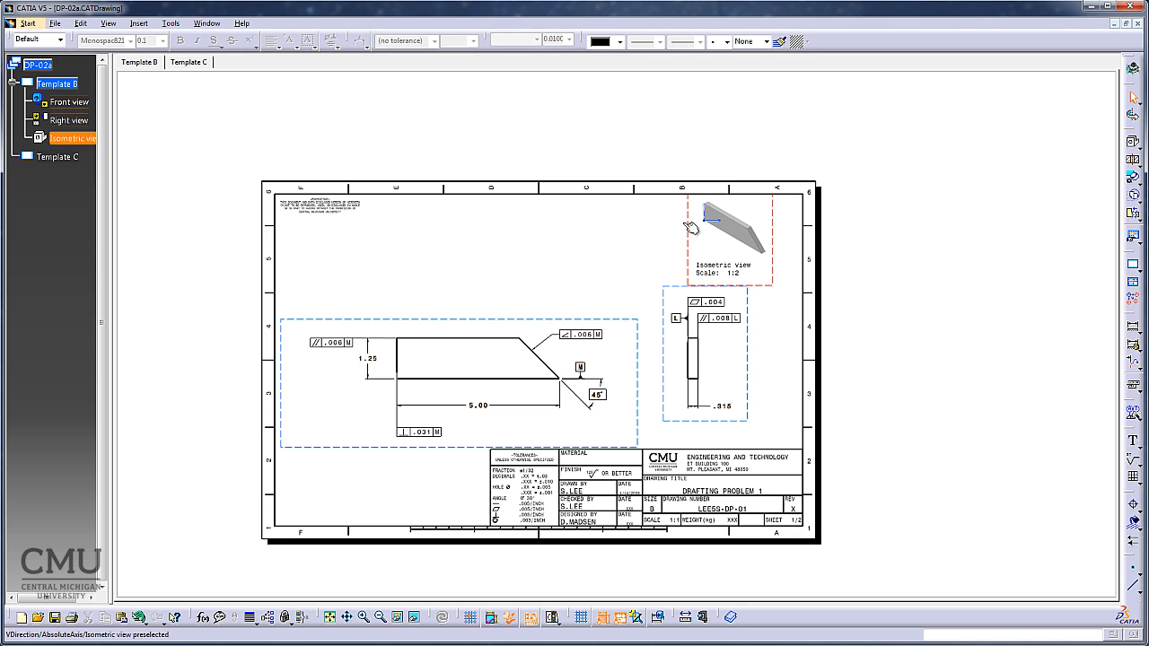
double_click(331, 325)
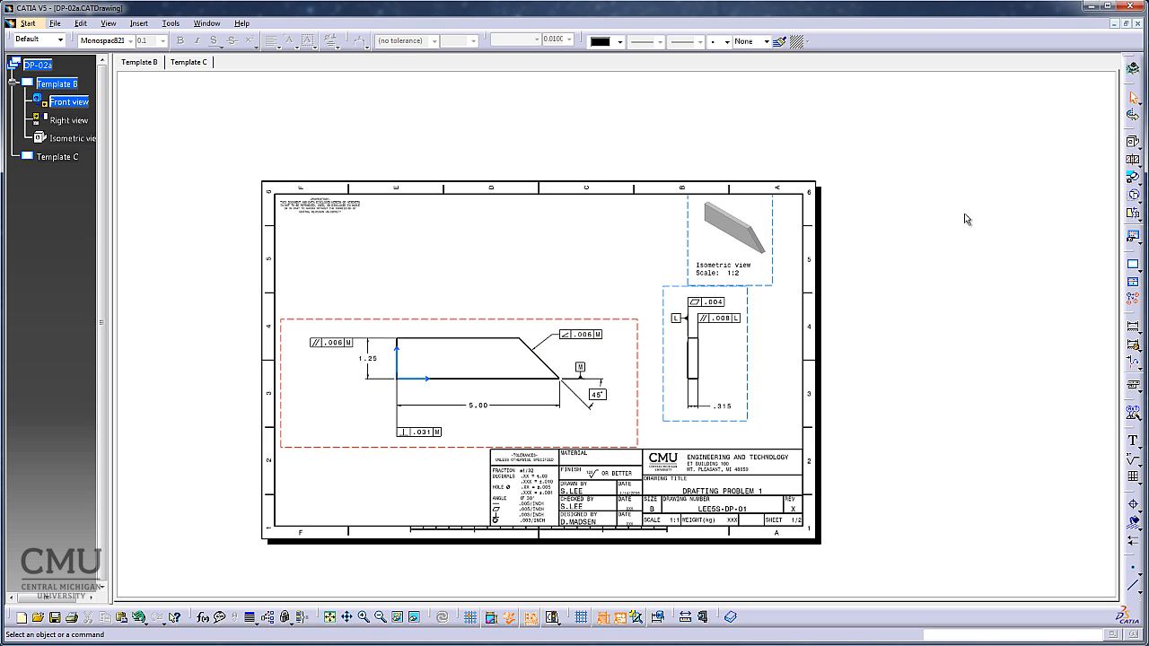
left_click(328, 618)
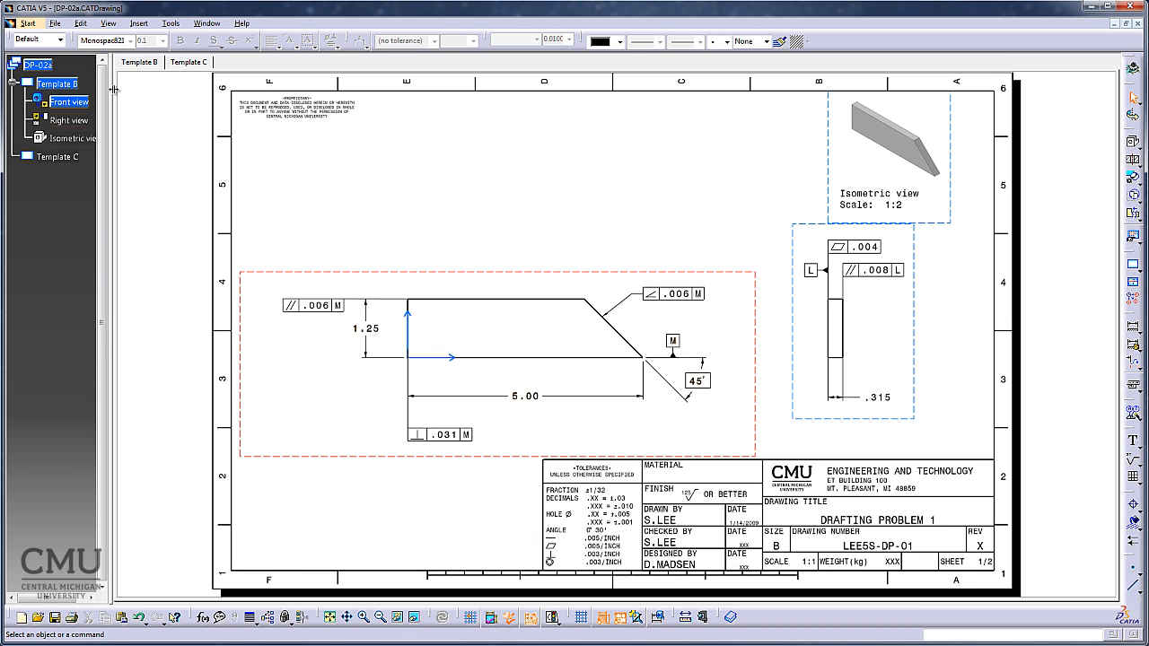
Switch to the sheet background and add the text "NOTES:" below the front view, left of the title block.
left_click(80, 24)
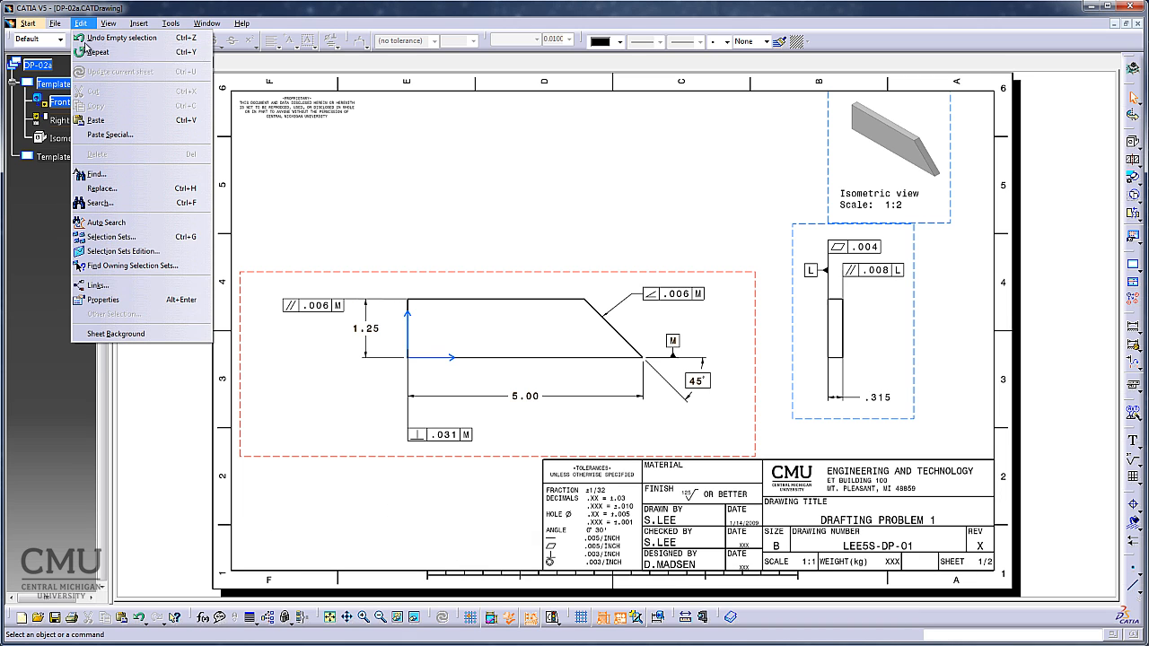
left_click(116, 335)
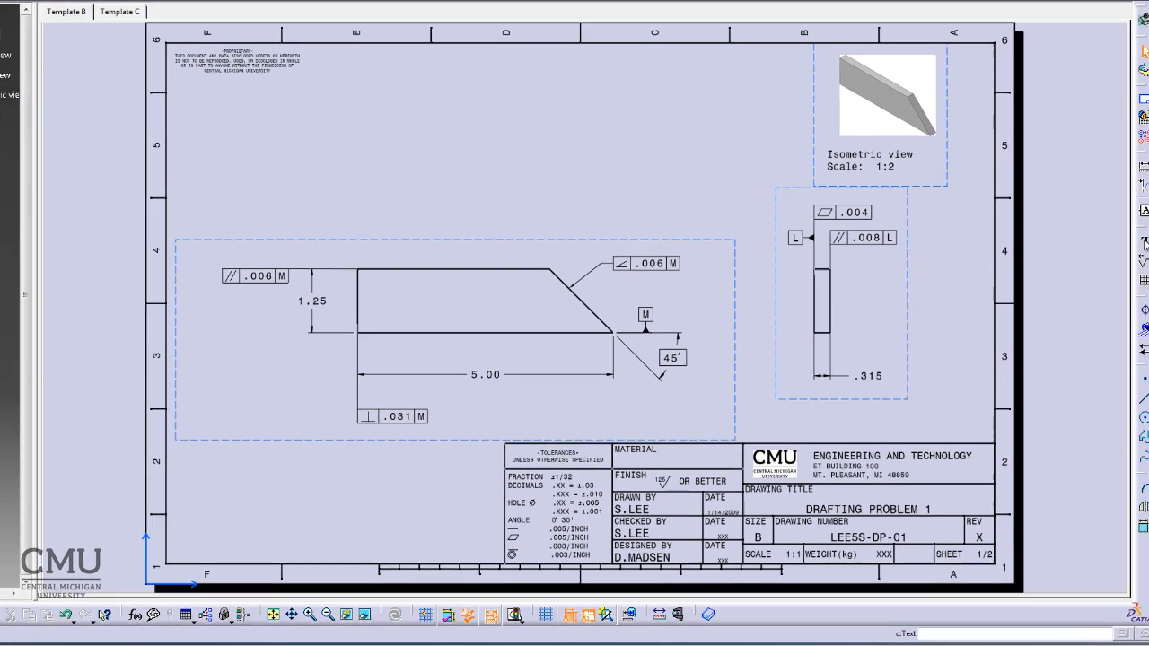
left_click(199, 488)
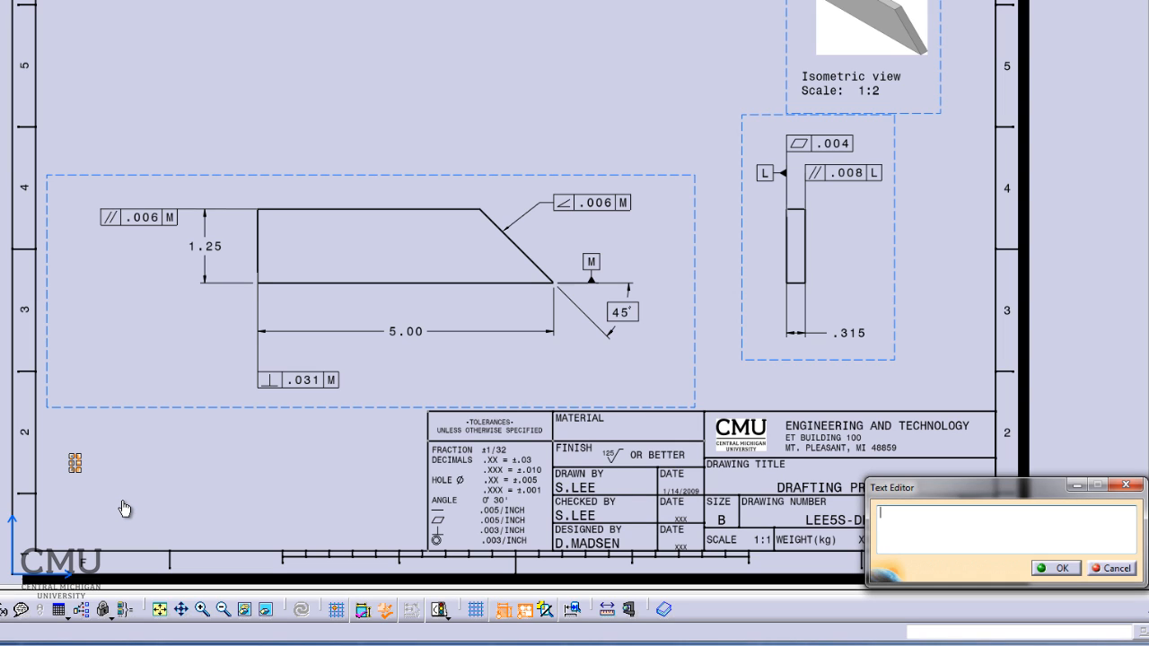
type("NOTES")
left_click(125, 509)
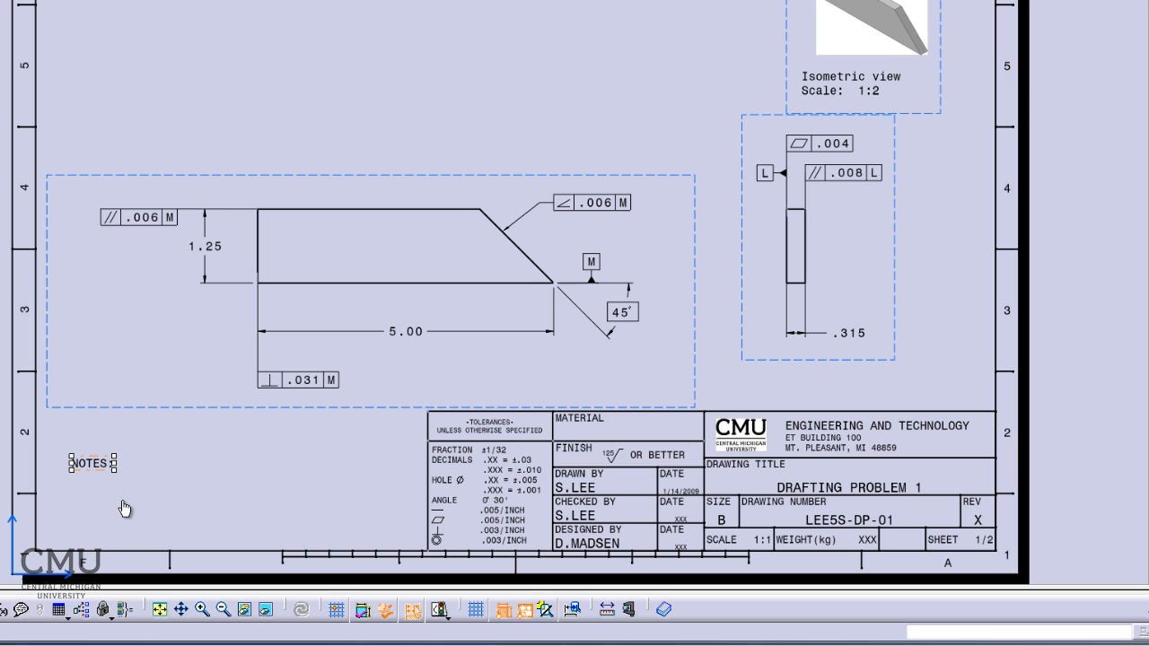
Add the line "1. DIMENSION AND TOLERANCE PER ASME Y14.5-2009." beneath the "NOTES:" heading in the same text, and return to the working views.
double_click(97, 464)
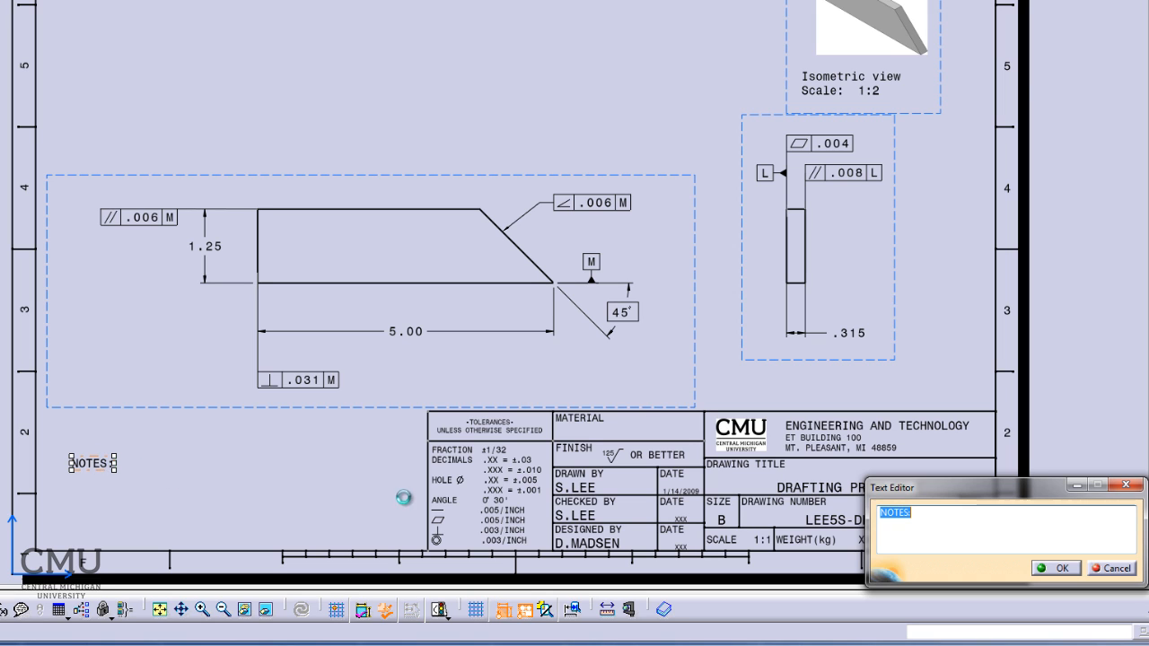
left_click(933, 514)
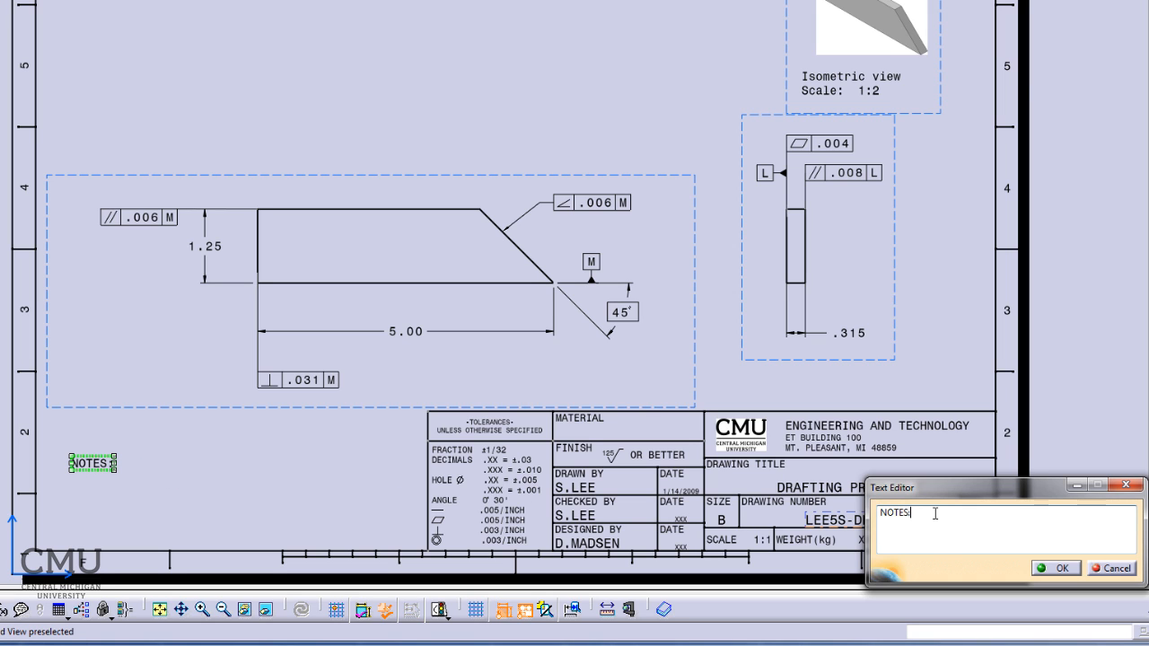
key("Return")
type("1.")
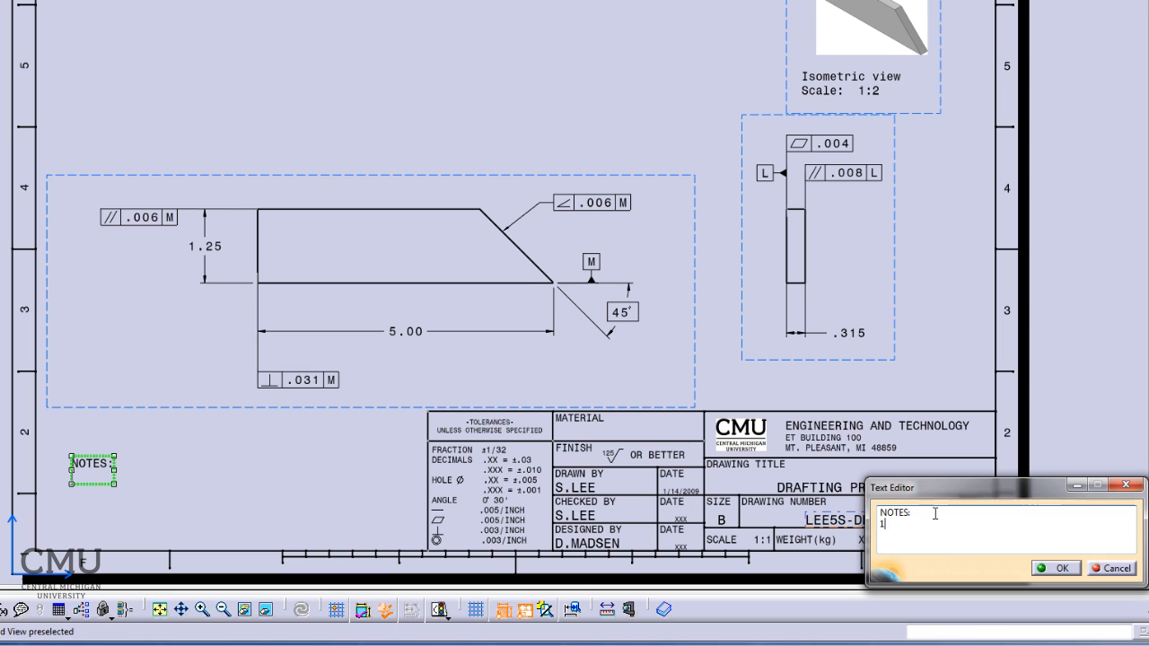
type(" DIMENS")
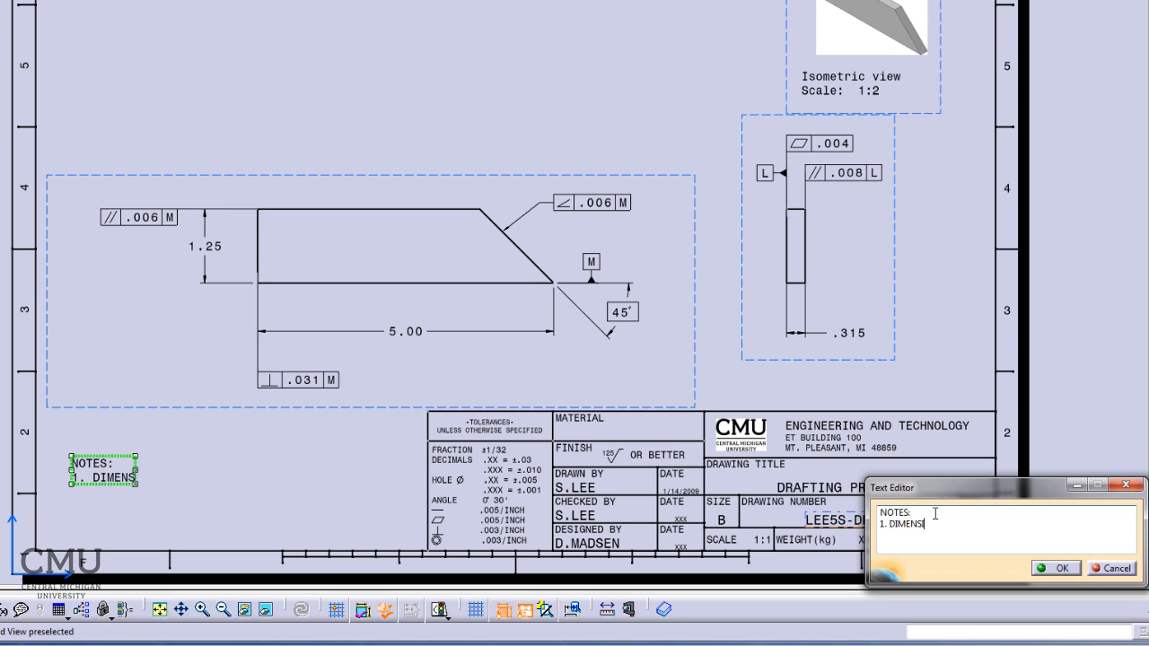
type("ION A")
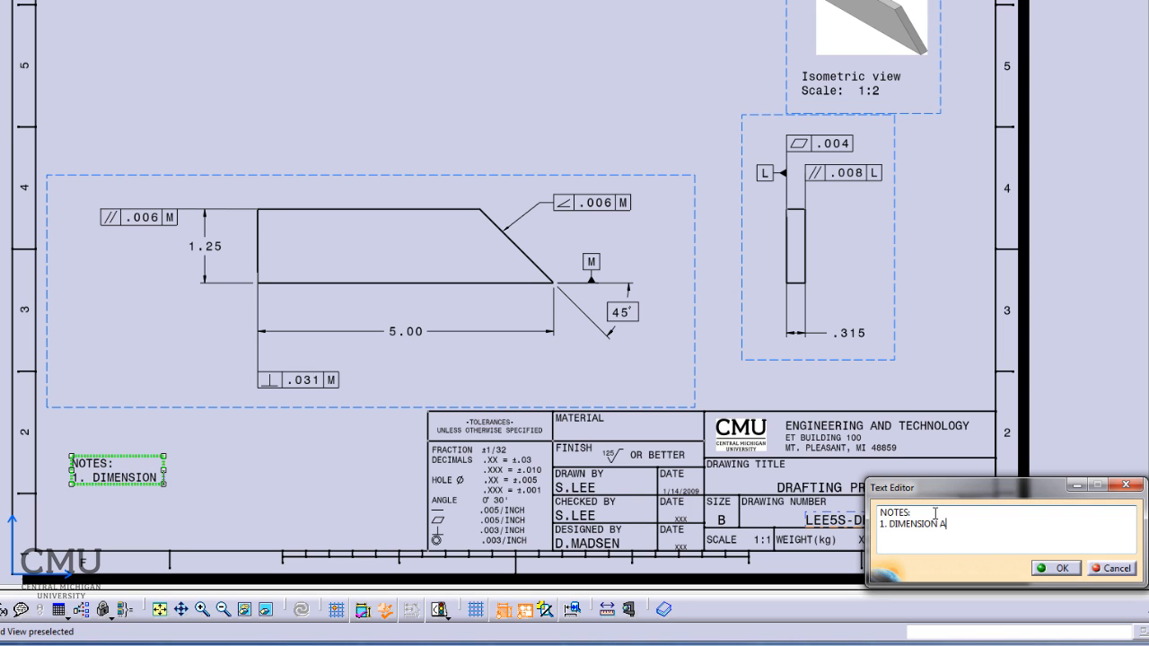
type("ND TOLERA")
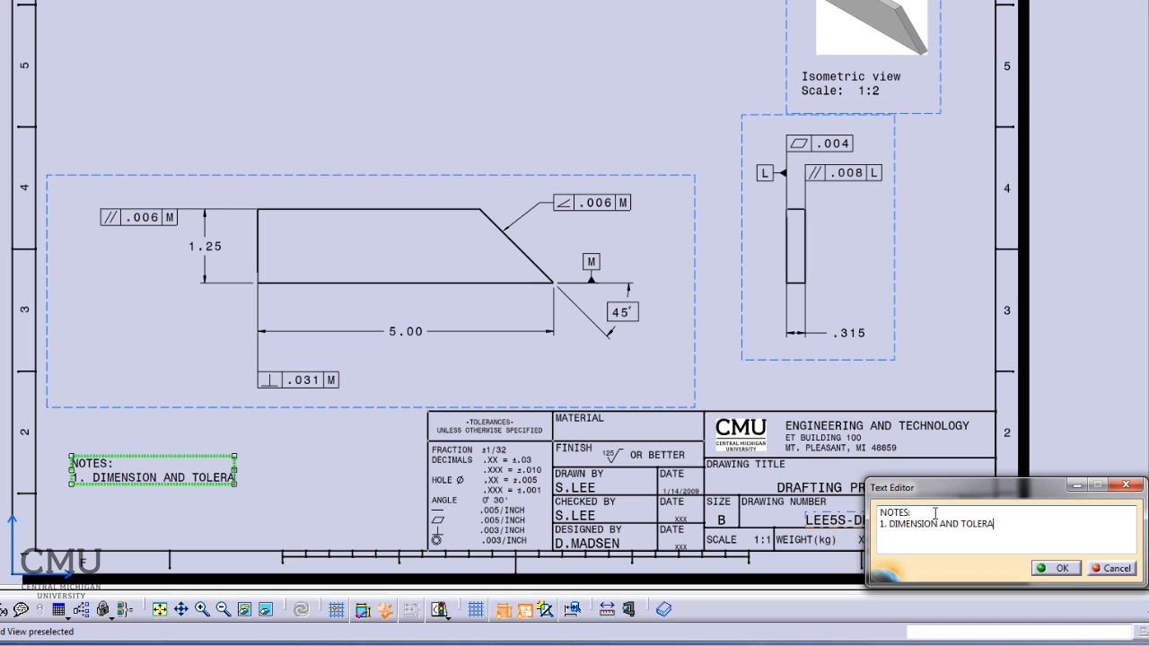
type("NCE")
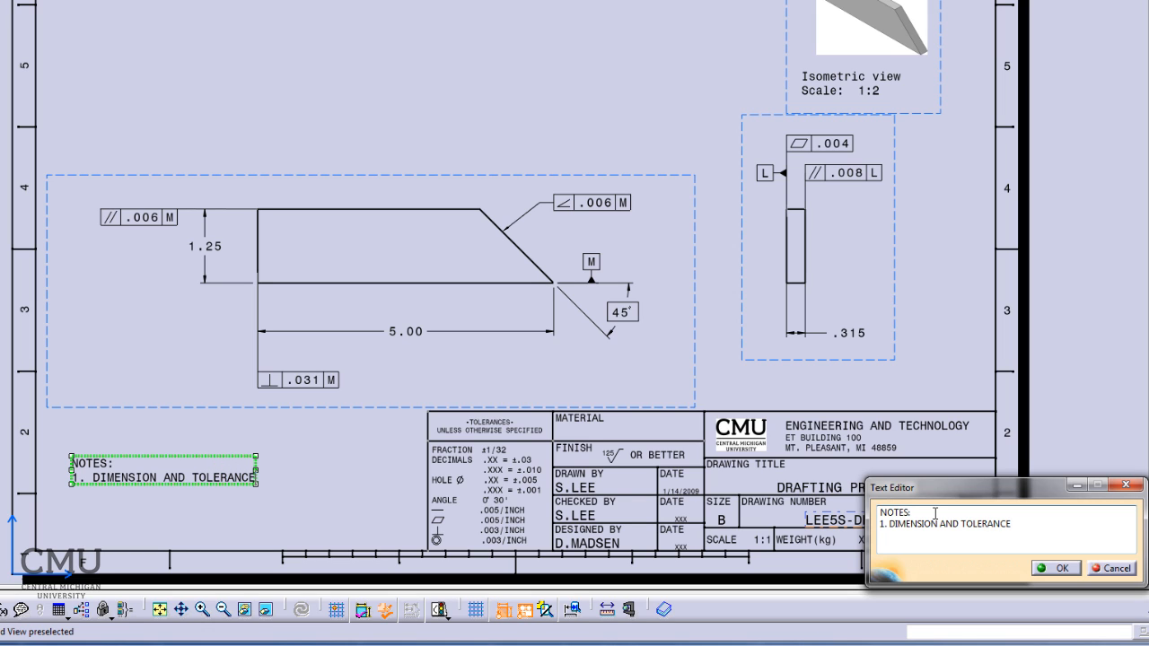
type(" PER ASM")
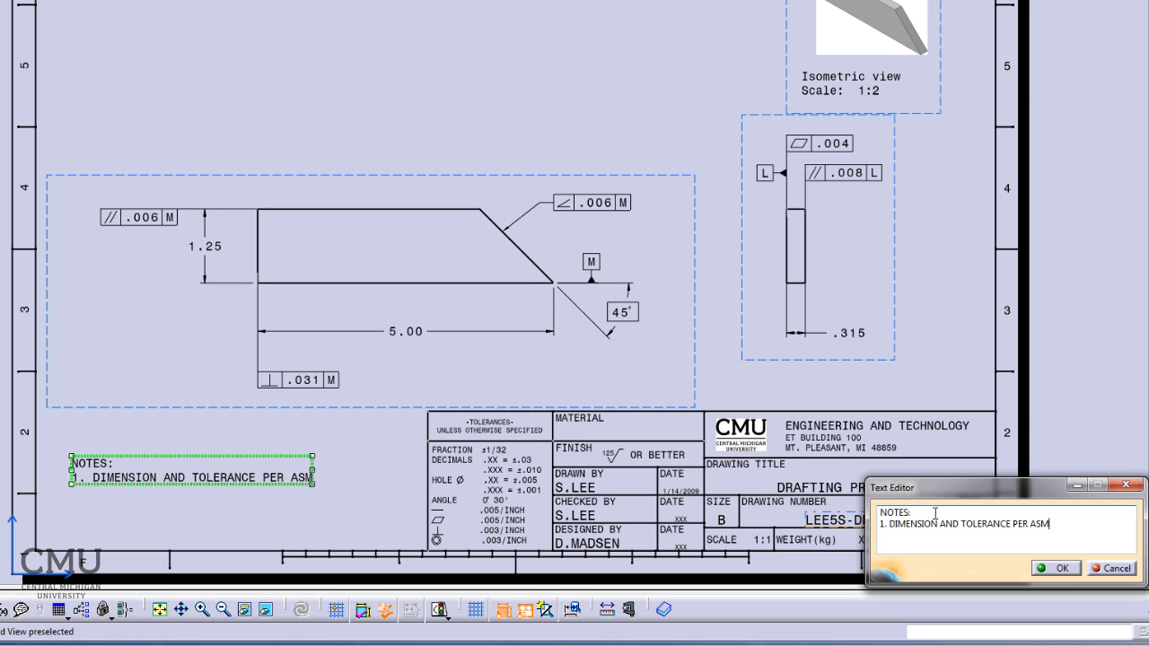
type("E Y")
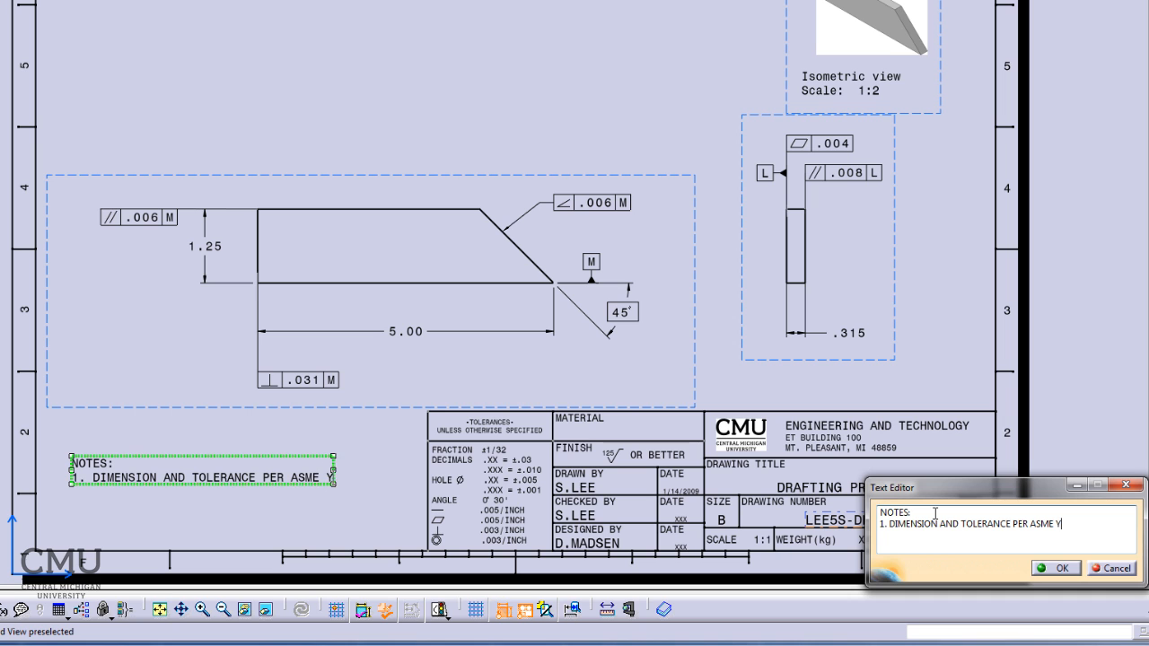
type("14.5-")
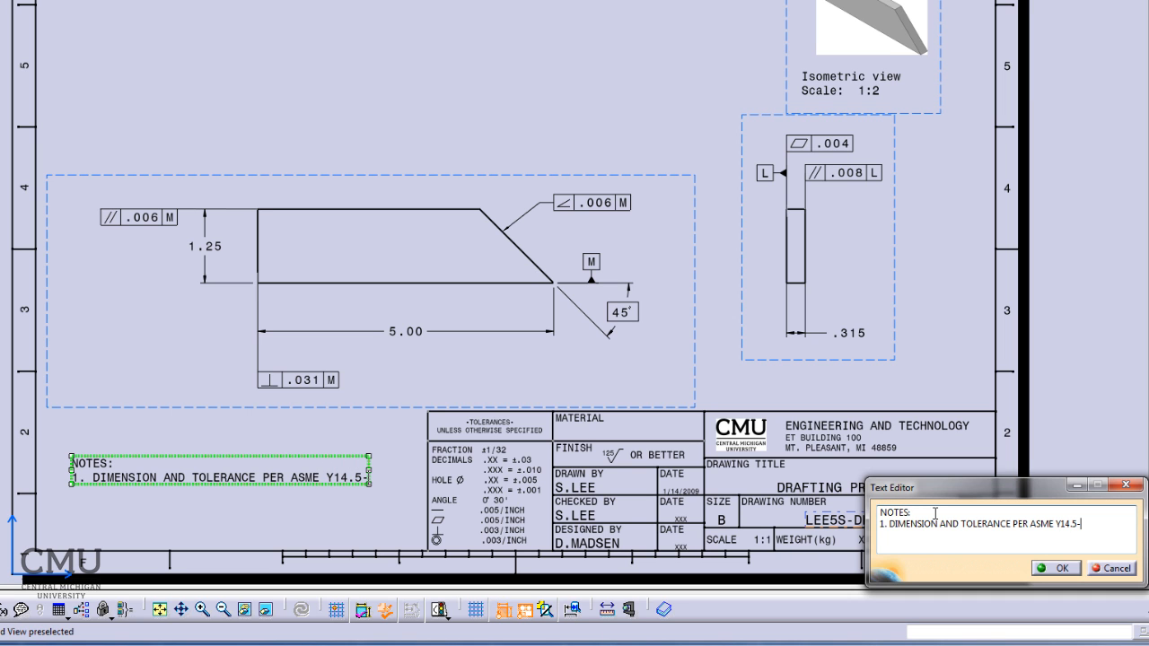
type("2009")
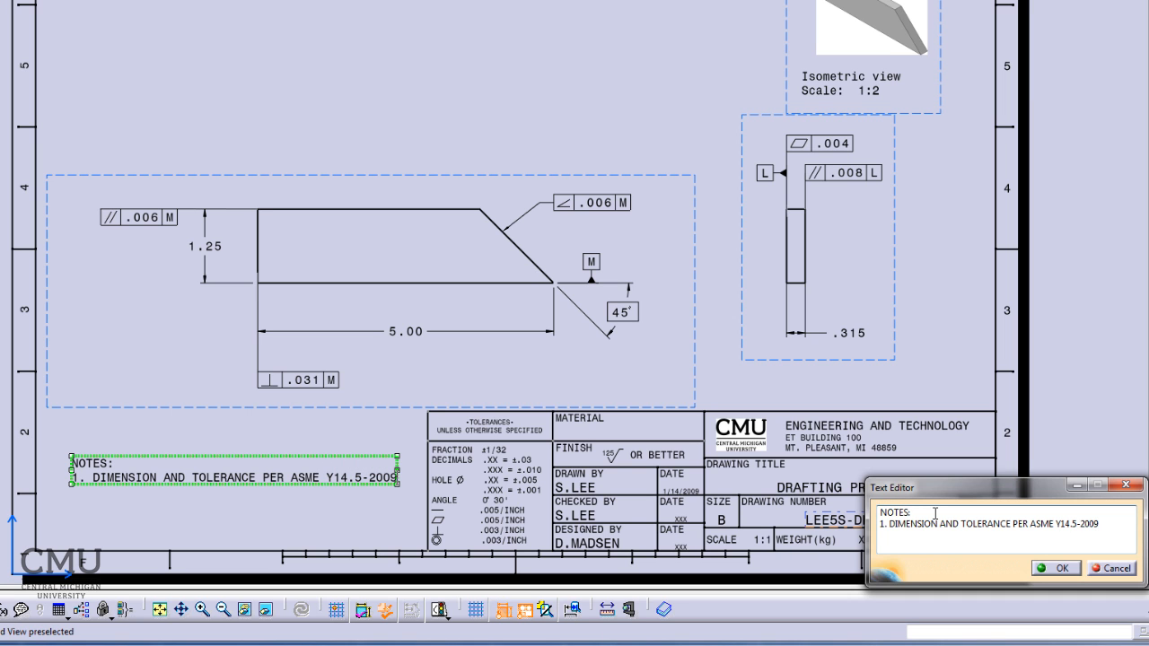
type(".")
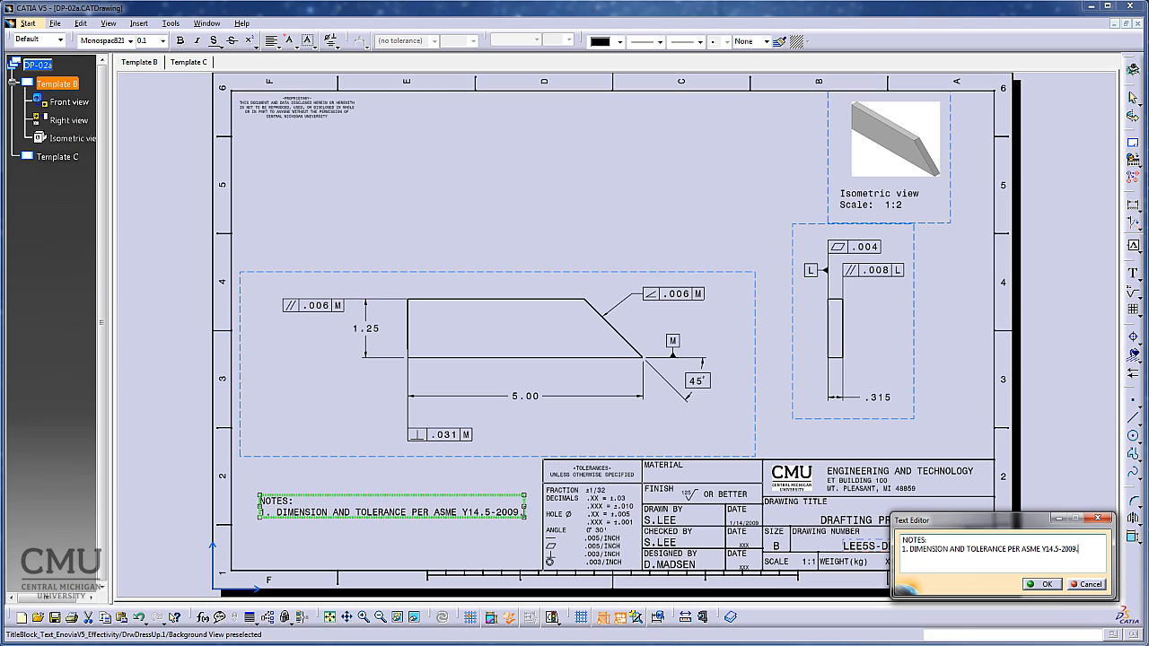
left_click(1048, 585)
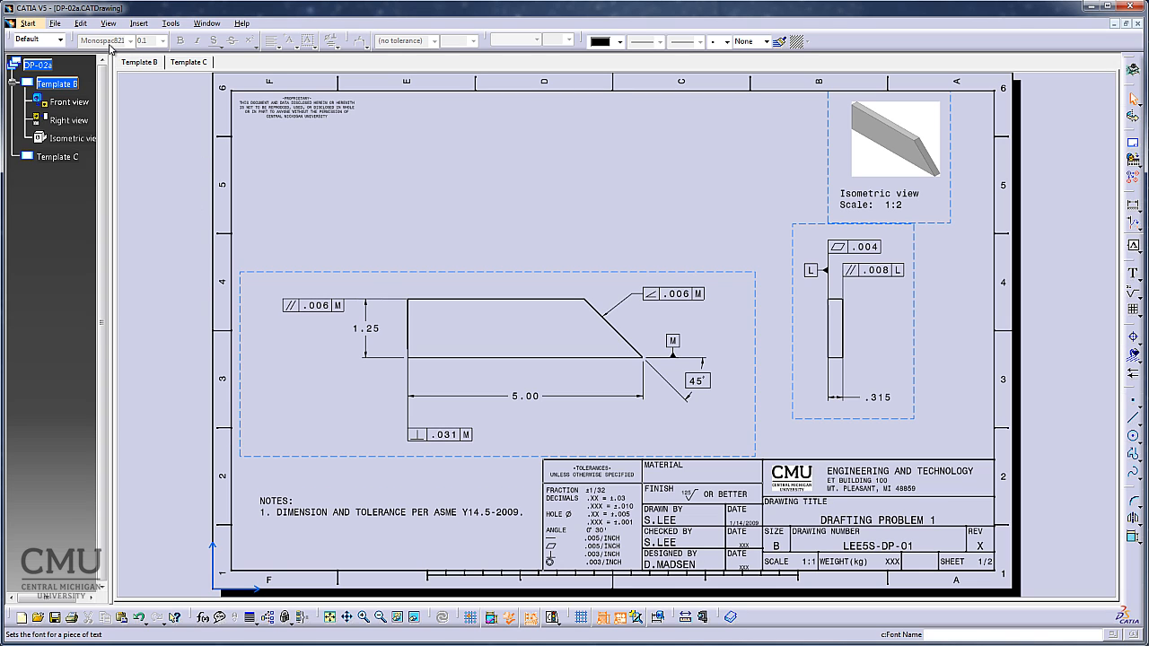
left_click(79, 25)
left_click(99, 334)
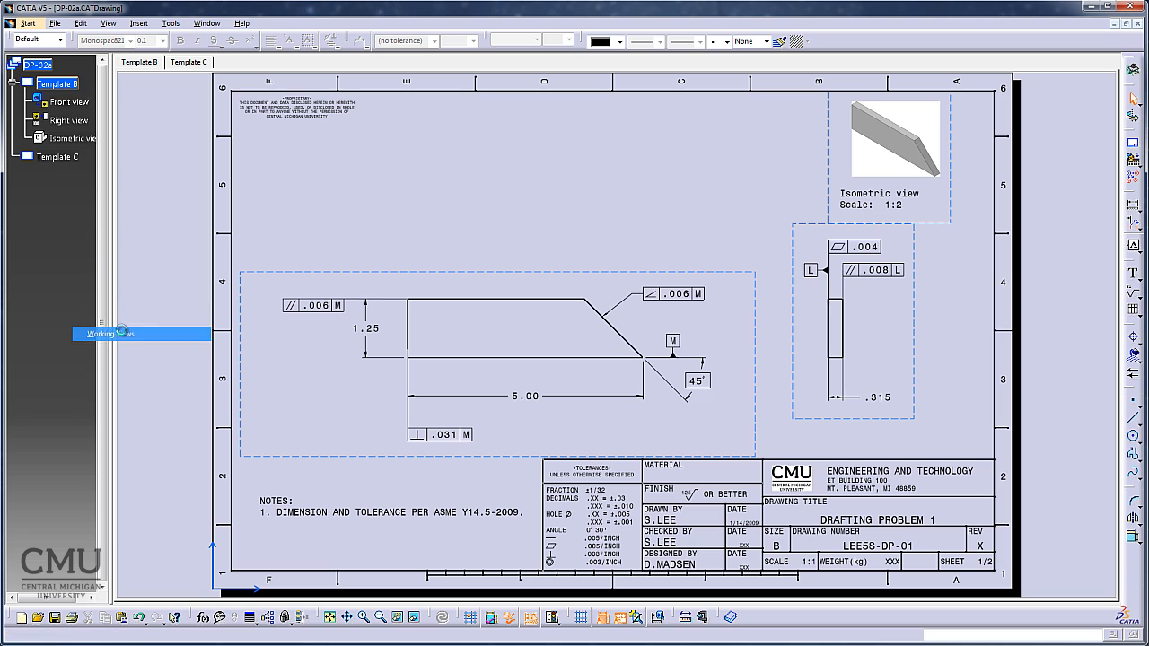